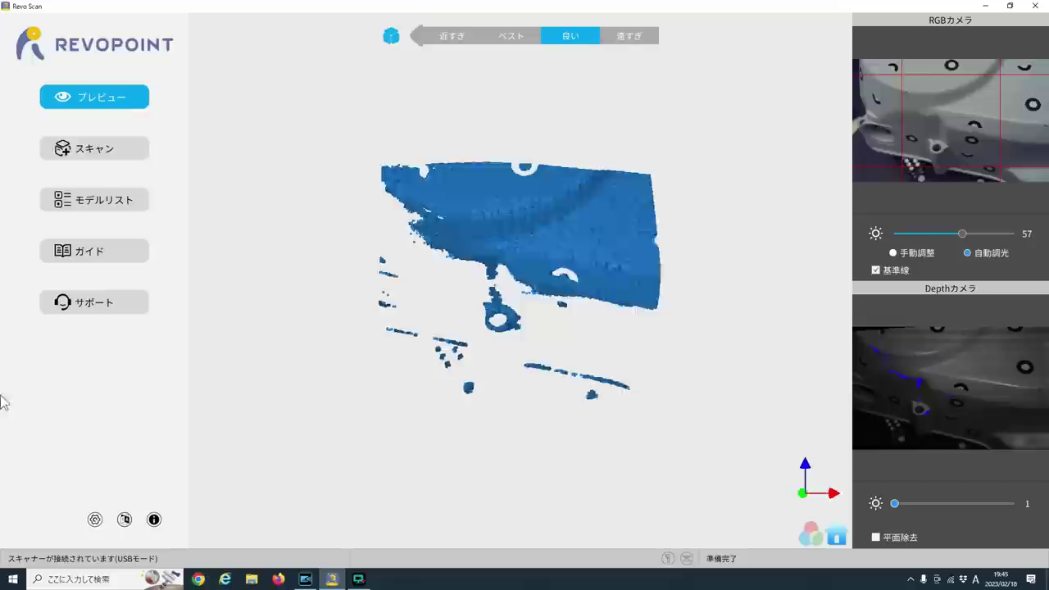
- Start a new scan project with 高精度スキャン, 特徴 tracking, 無色 and no accessory, and begin scanning
click(95, 158)
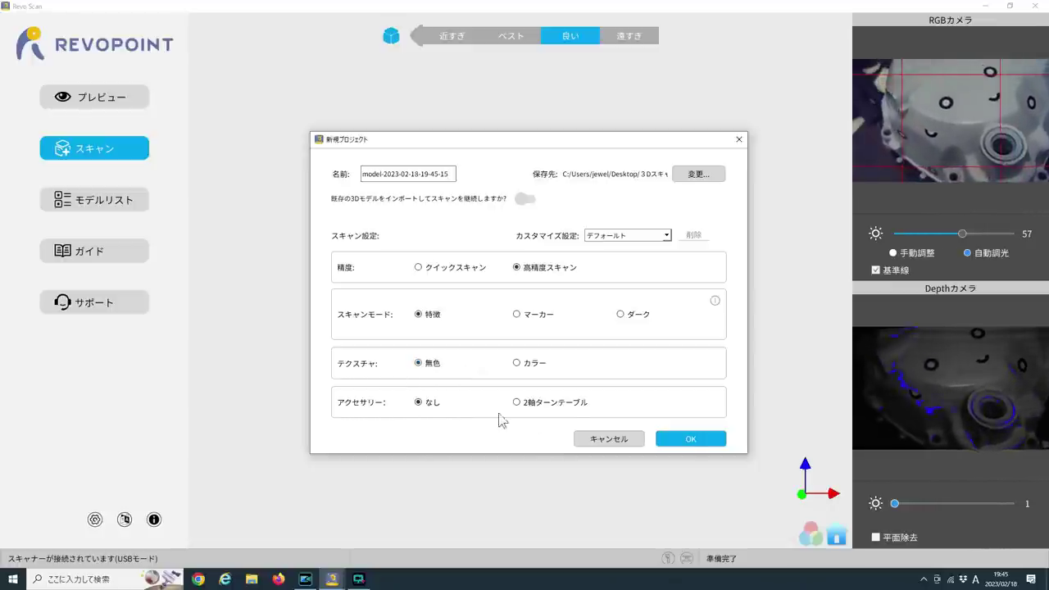
click(692, 442)
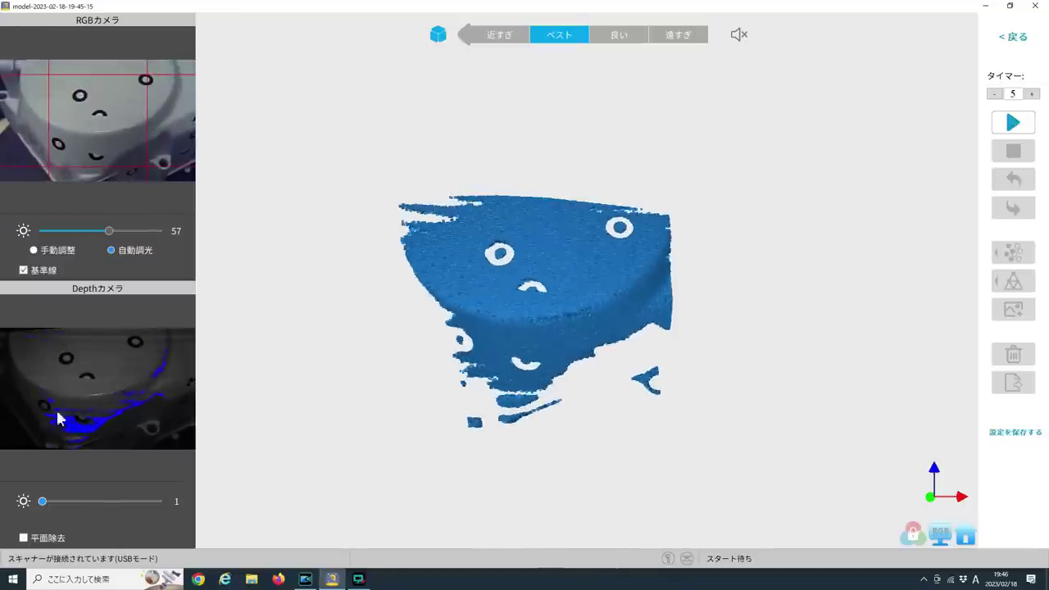
- Lower the Depthカメラ brightness slider and settle it at 3
drag(42, 501, 121, 501)
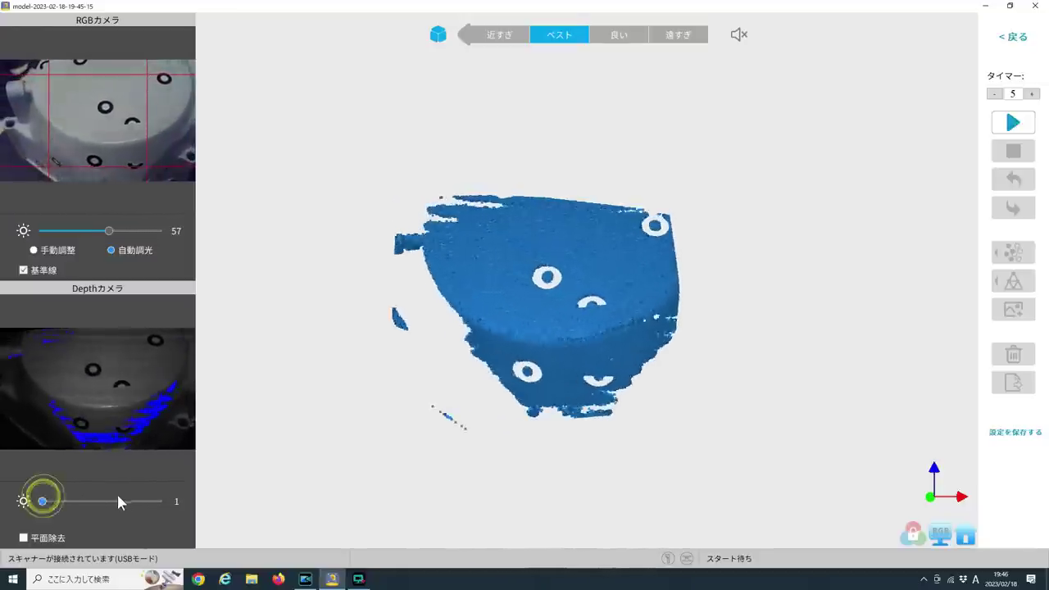
mouse_move(42, 501)
mouse_down()
mouse_move(104, 501)
mouse_move(96, 501)
mouse_up()
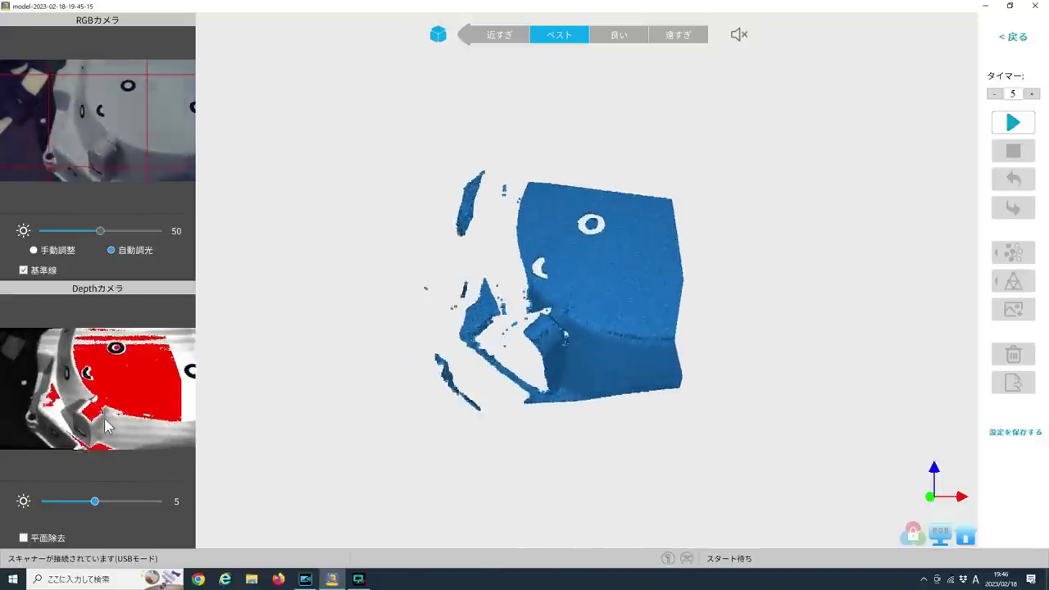
drag(95, 501, 61, 502)
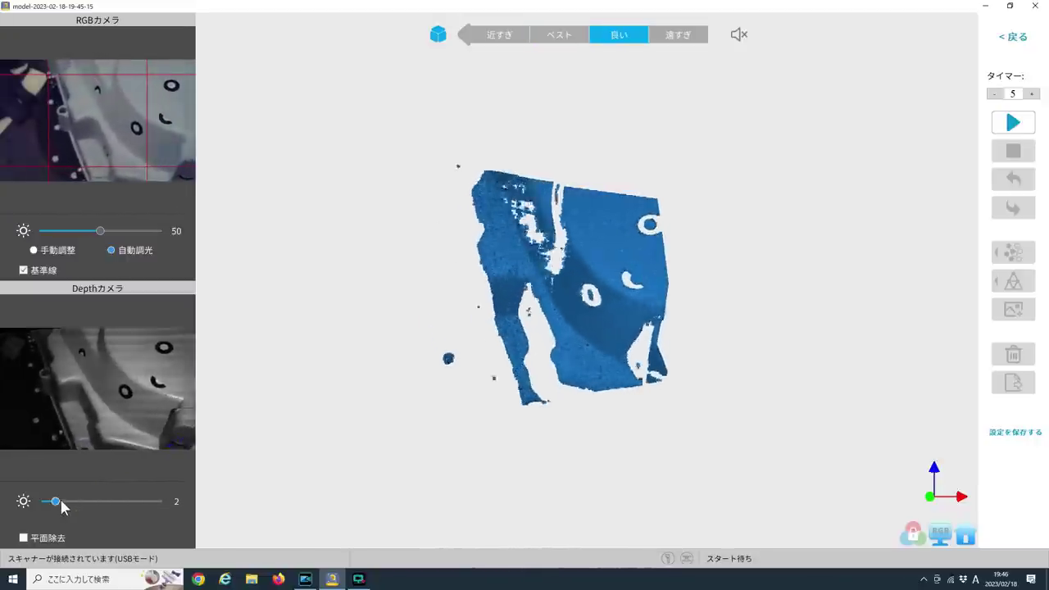
click(57, 500)
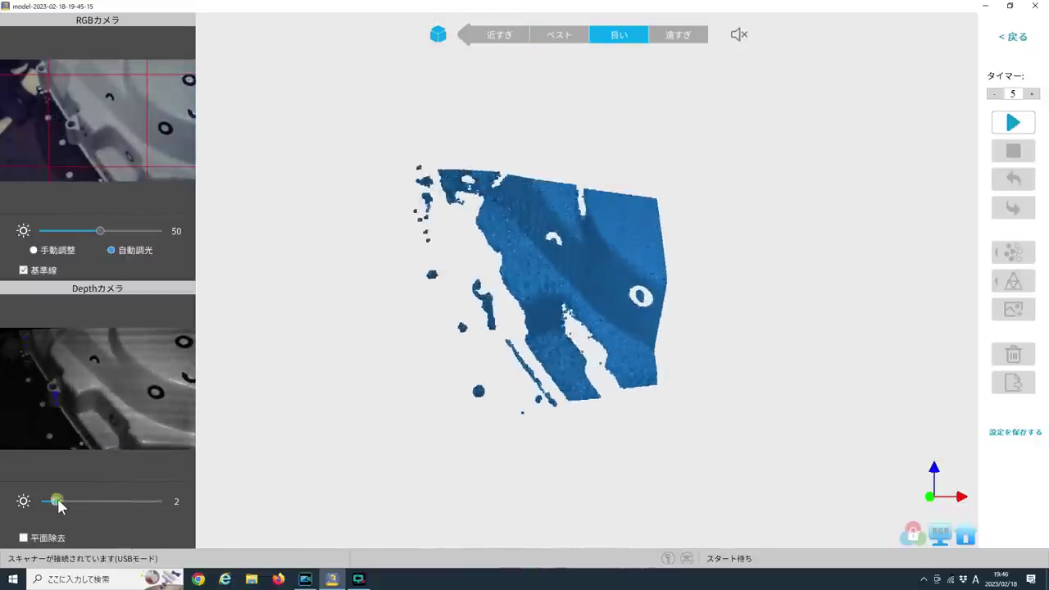
drag(58, 501, 69, 501)
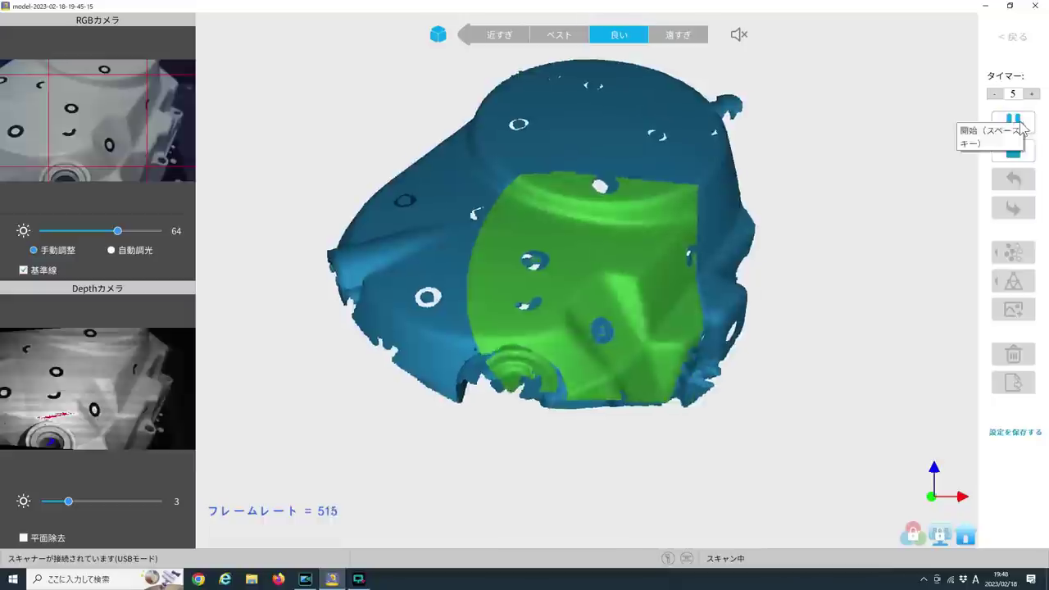
- Pause and stop the scan, choose スキャン完了, and fuse the point cloud to 845,737 points
click(1016, 123)
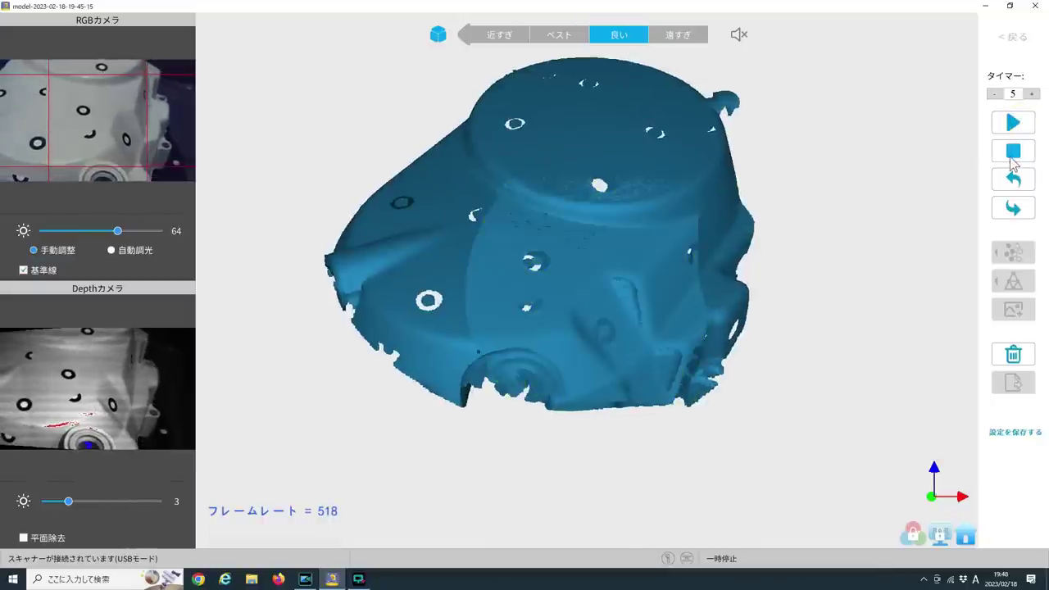
click(1013, 153)
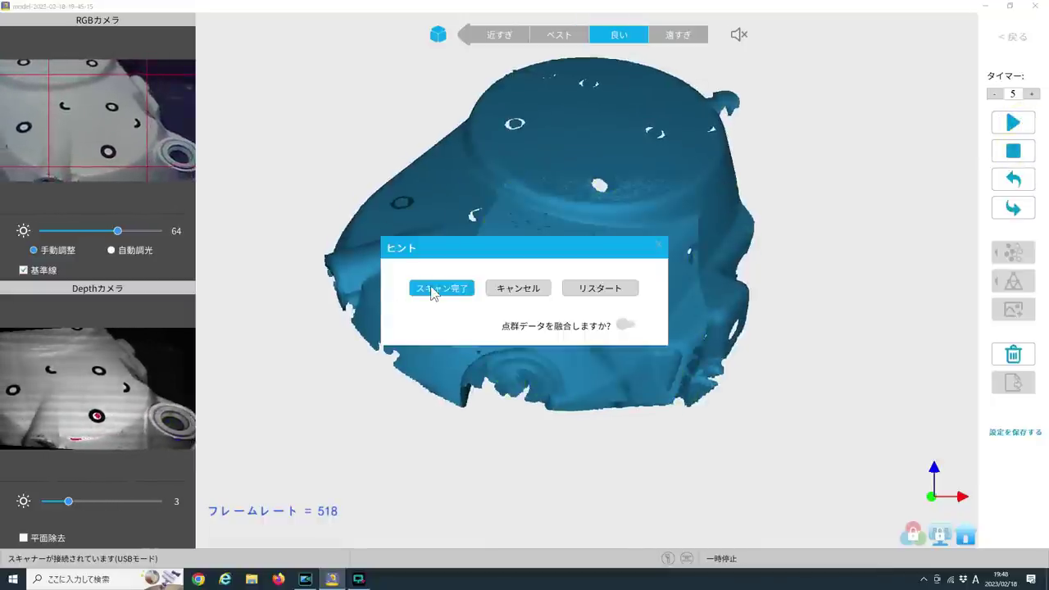
click(435, 290)
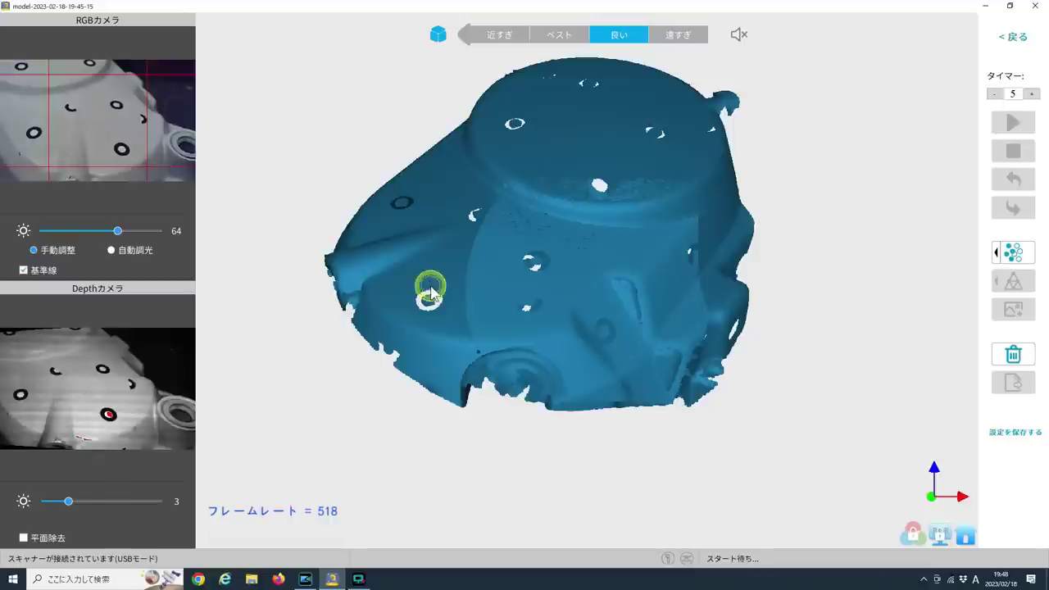
click(1015, 256)
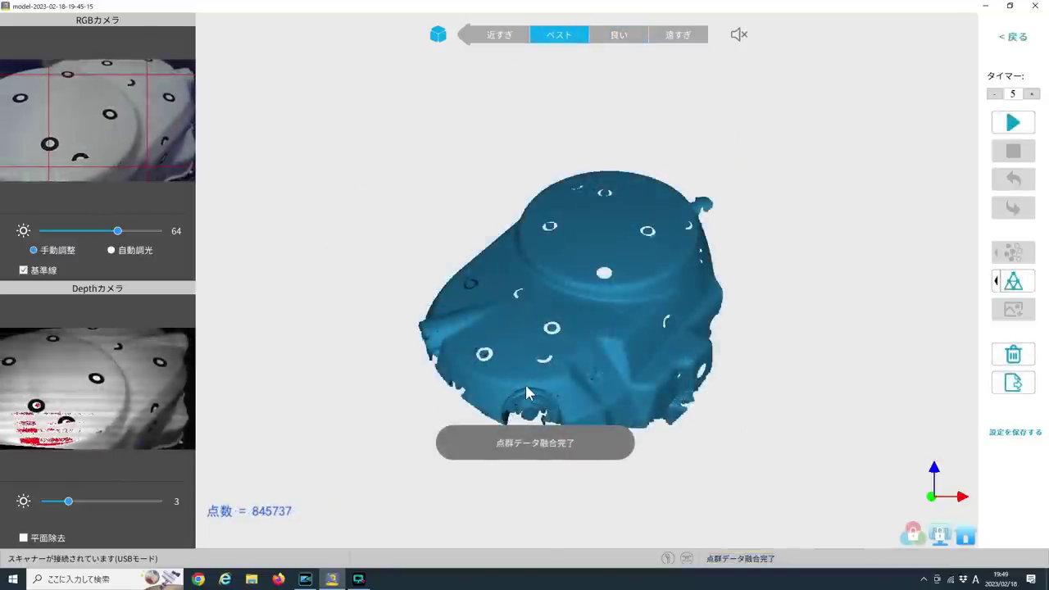
mouse_move(525, 382)
mouse_down()
mouse_move(629, 222)
mouse_move(514, 375)
mouse_up()
mouse_move(651, 283)
mouse_down()
mouse_move(615, 316)
mouse_move(643, 275)
mouse_up()
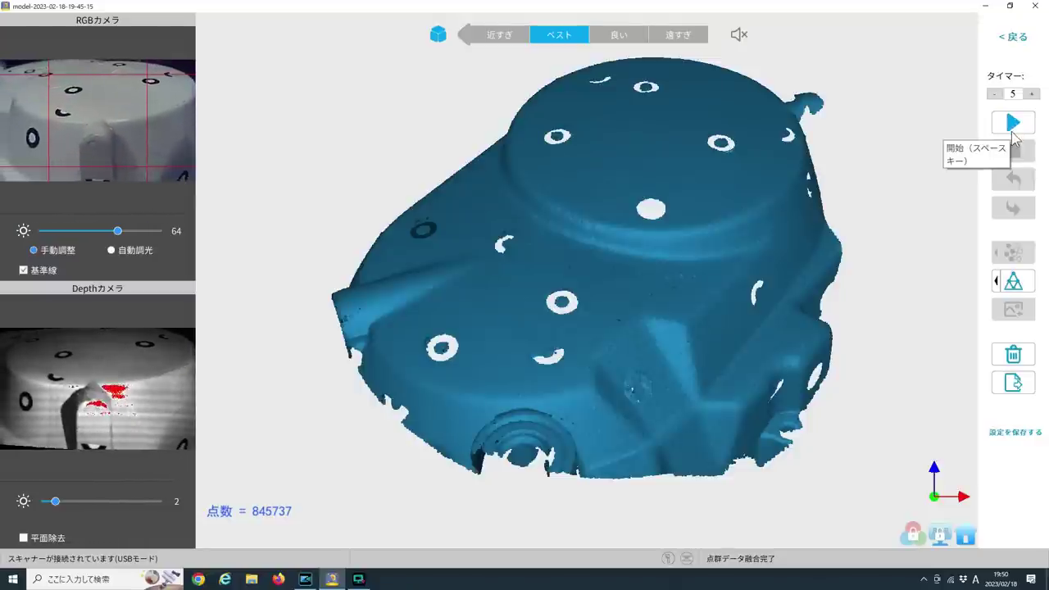
- Resume scanning to capture another side of the cover
click(1013, 123)
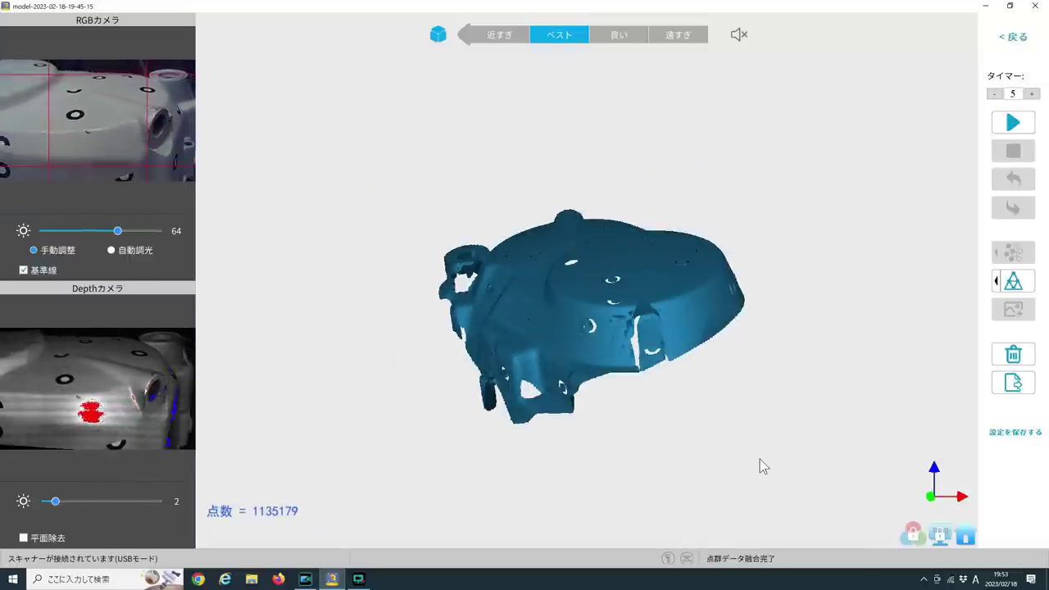
mouse_move(750, 295)
mouse_down()
mouse_move(684, 415)
mouse_move(838, 396)
mouse_up()
mouse_move(660, 376)
mouse_down()
mouse_move(632, 338)
mouse_move(574, 449)
mouse_move(519, 392)
mouse_move(557, 295)
mouse_move(505, 319)
mouse_move(719, 375)
mouse_move(656, 356)
mouse_move(658, 393)
mouse_move(595, 282)
mouse_up()
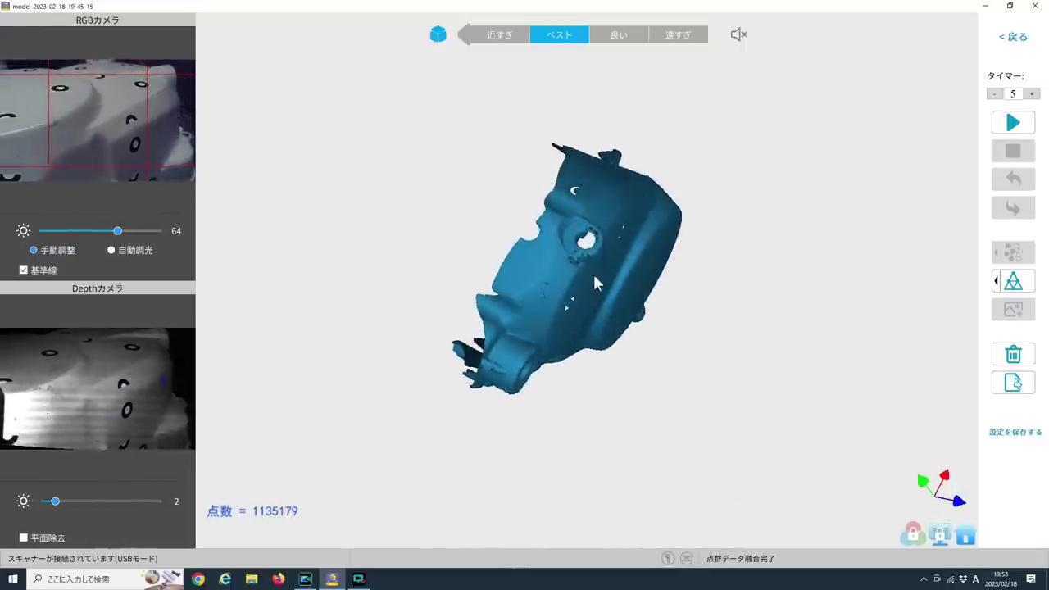
scroll(595, 282, up, 5)
drag(585, 245, 564, 185)
scroll(563, 353, down, 5)
mouse_move(563, 351)
mouse_down()
mouse_move(615, 393)
mouse_move(594, 120)
mouse_move(784, 206)
mouse_move(381, 407)
mouse_move(617, 433)
mouse_up()
scroll(623, 410, up, 4)
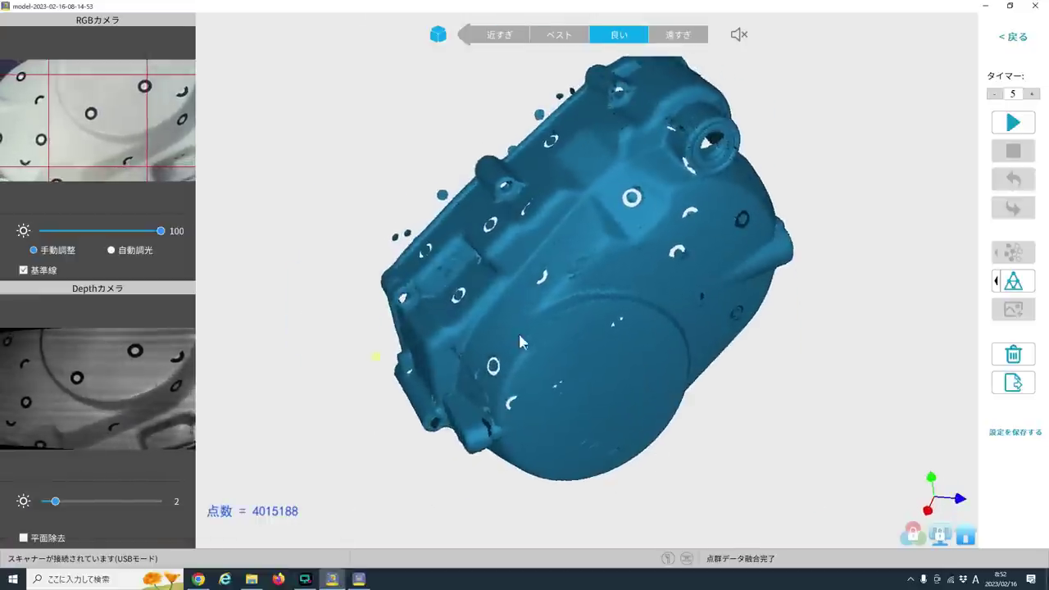
- Orbit the 4,015,188-point cover scan to inspect its top, sides and ribbed face
mouse_move(519, 341)
mouse_down()
mouse_move(505, 382)
mouse_move(619, 346)
mouse_up()
mouse_move(635, 308)
mouse_down()
mouse_move(516, 417)
mouse_move(601, 300)
mouse_move(520, 358)
mouse_move(600, 358)
mouse_up()
drag(692, 326, 629, 279)
mouse_move(527, 276)
mouse_down()
mouse_move(492, 421)
mouse_move(569, 217)
mouse_up()
mouse_move(569, 284)
mouse_down()
mouse_move(593, 194)
mouse_move(625, 279)
mouse_up()
mouse_move(552, 275)
mouse_down()
mouse_move(533, 406)
mouse_move(557, 368)
mouse_move(569, 286)
mouse_move(525, 351)
mouse_move(480, 366)
mouse_up()
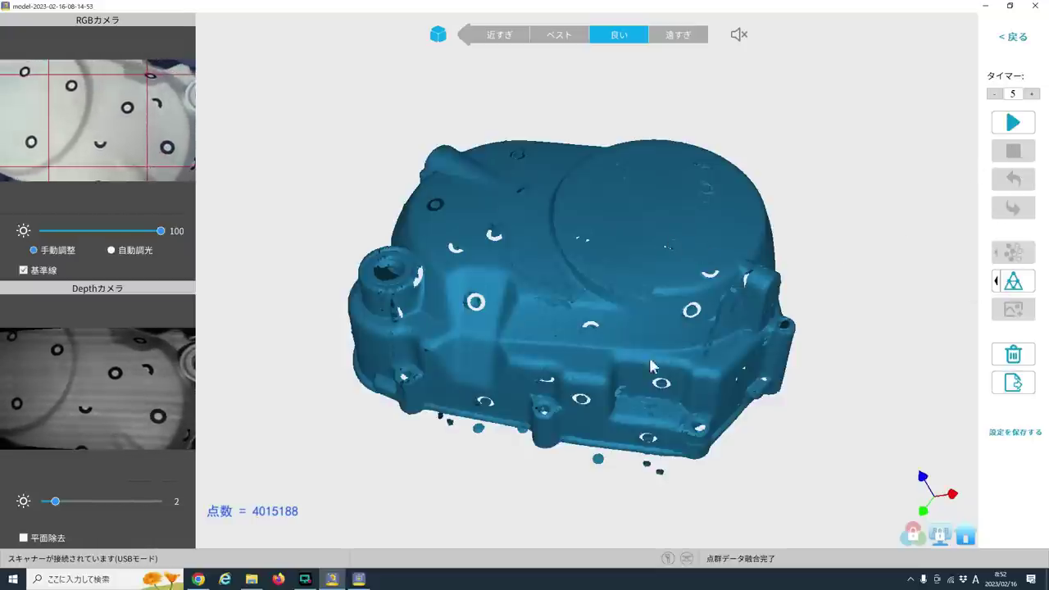
- Orbit the cover scan around to a view from above
mouse_move(501, 358)
mouse_down()
mouse_move(340, 368)
mouse_move(352, 328)
mouse_move(483, 369)
mouse_up()
mouse_move(578, 319)
mouse_down()
mouse_move(497, 325)
mouse_move(553, 353)
mouse_move(523, 385)
mouse_move(511, 375)
mouse_move(519, 312)
mouse_move(579, 304)
mouse_move(604, 167)
mouse_up()
mouse_move(539, 268)
mouse_down()
mouse_move(595, 139)
mouse_move(538, 326)
mouse_move(562, 328)
mouse_move(548, 413)
mouse_move(578, 256)
mouse_up()
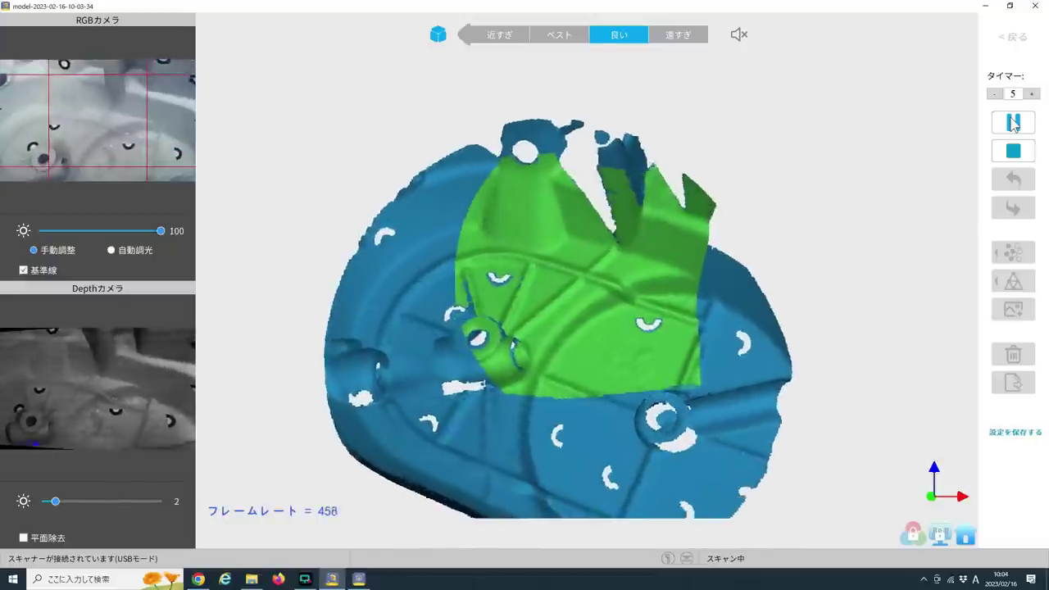
- Stop the pass and fuse it, then pause the interior scan and fuse that data too
click(1014, 123)
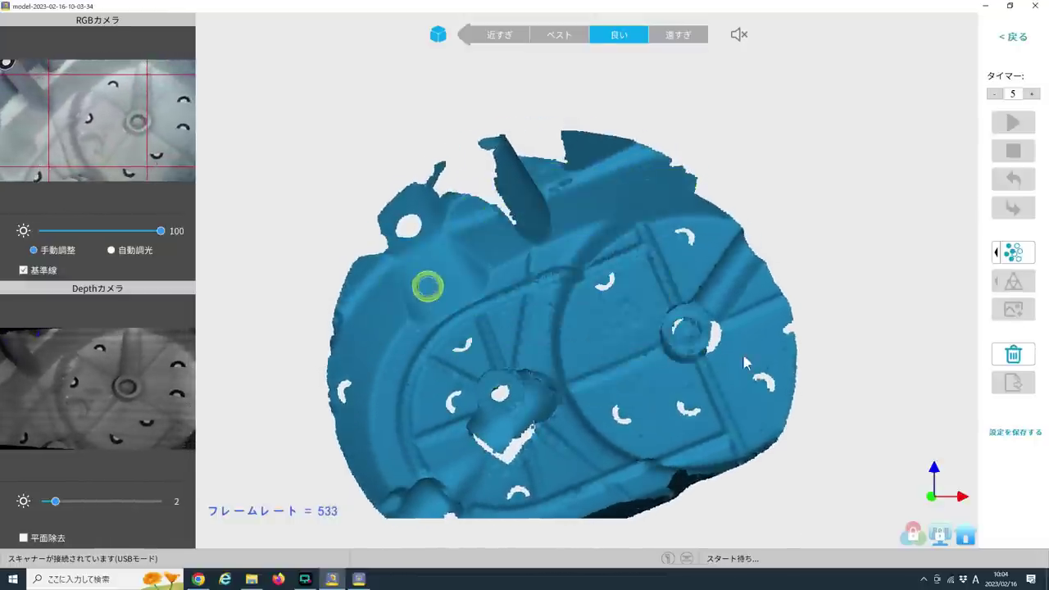
click(1030, 256)
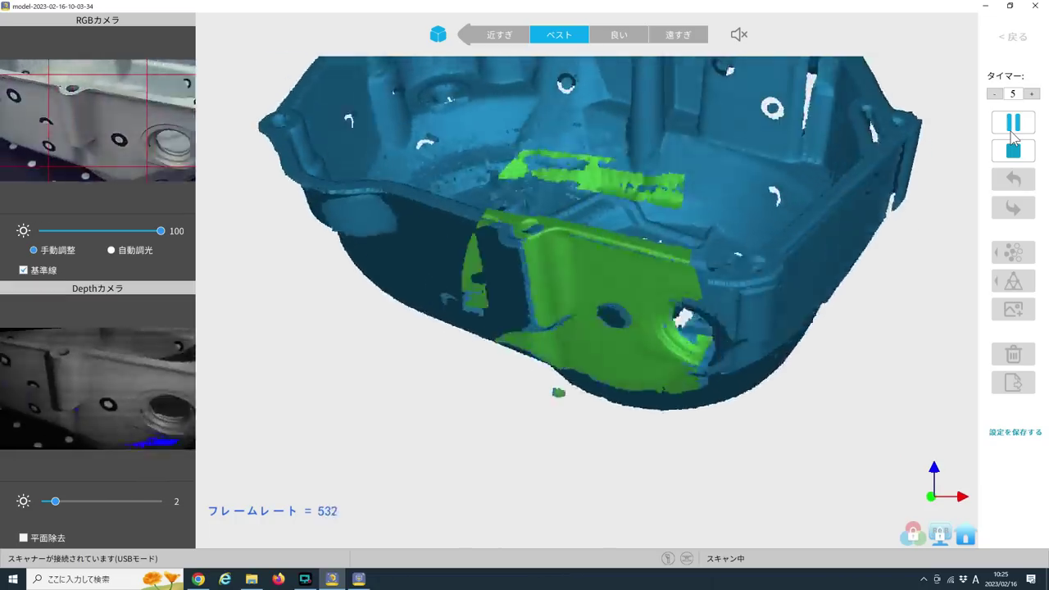
click(1013, 127)
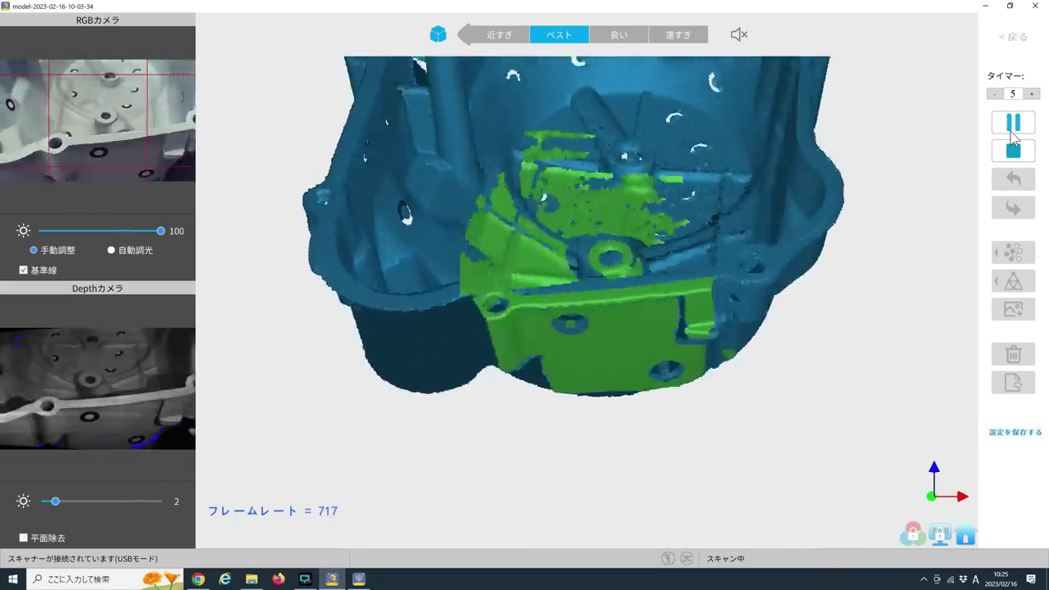
click(1013, 253)
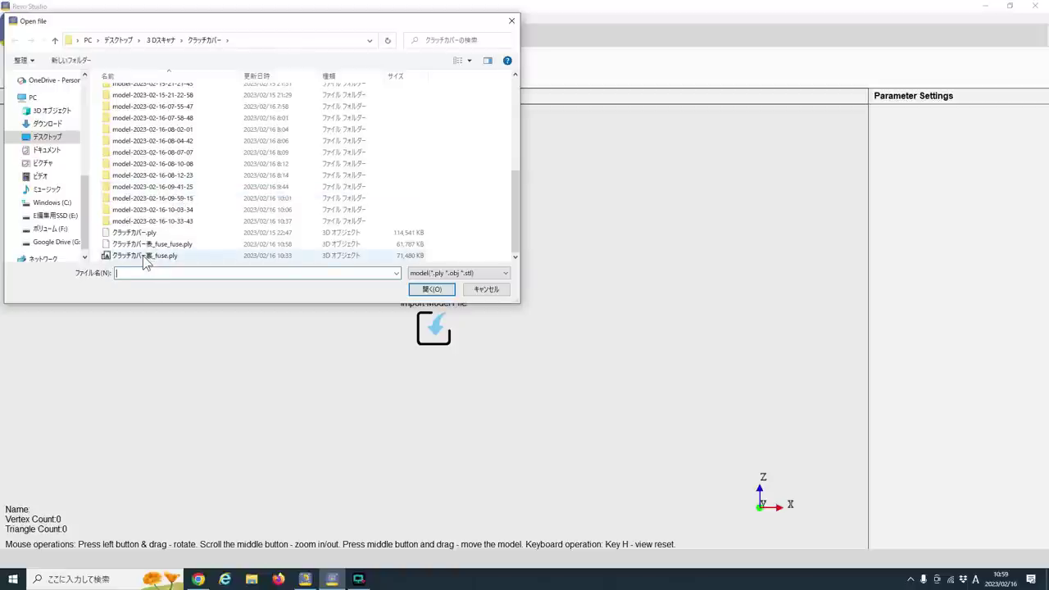
- Load クラッチカバー裏_fuse.ply (3,049,769 vertices) and zoom and rotate it into view
click(434, 291)
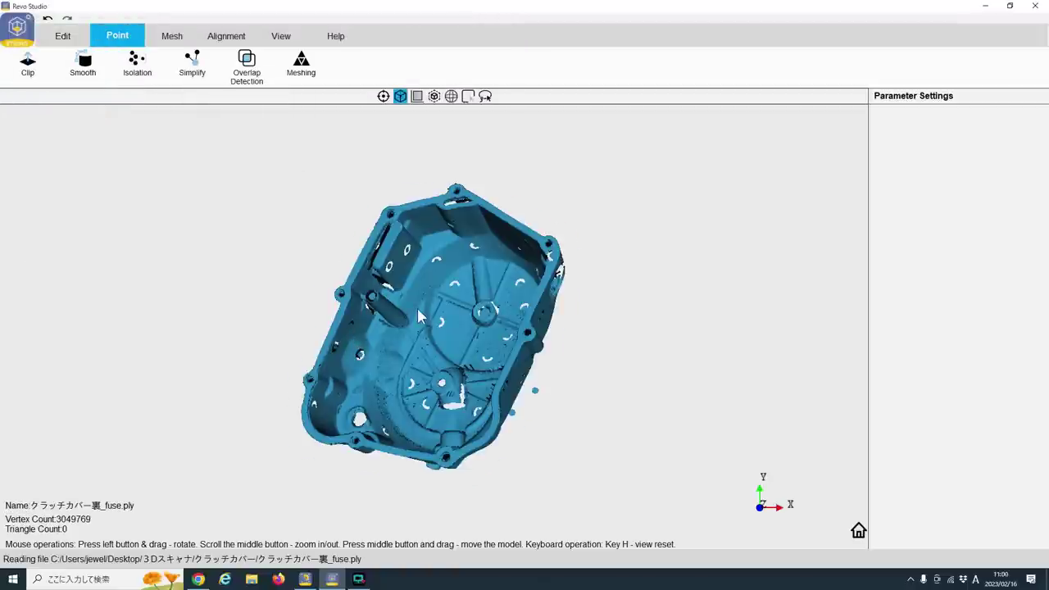
scroll(417, 312, up, 3)
mouse_move(414, 325)
mouse_down()
mouse_move(441, 225)
mouse_move(433, 189)
mouse_move(435, 301)
mouse_move(464, 320)
mouse_move(431, 295)
mouse_move(416, 250)
mouse_move(374, 328)
mouse_move(328, 346)
mouse_move(490, 347)
mouse_move(571, 429)
mouse_move(467, 412)
mouse_move(393, 311)
mouse_up()
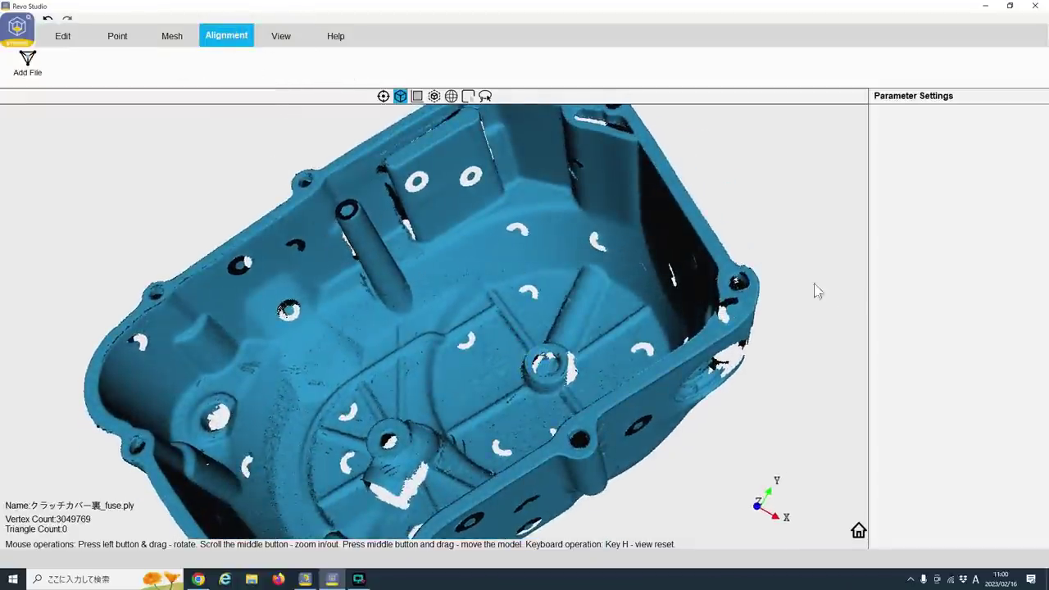
mouse_move(667, 305)
mouse_down()
mouse_move(605, 334)
mouse_move(570, 179)
mouse_move(459, 269)
mouse_move(637, 300)
mouse_move(517, 303)
mouse_up()
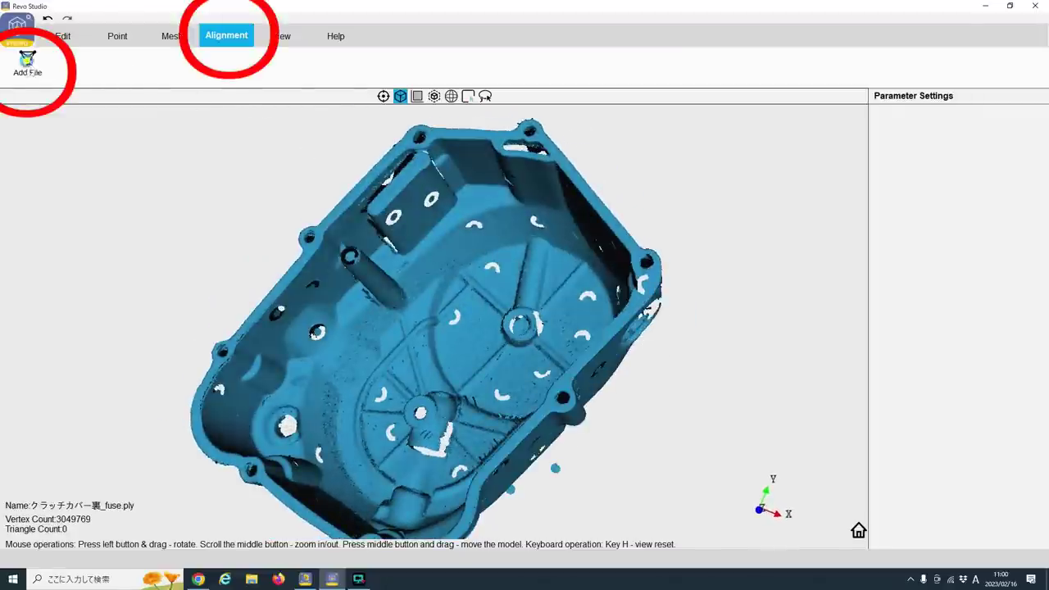
- Add クラッチカバー表_fuse_fuse.ply as the float model for Marker Points alignment
click(27, 66)
scroll(238, 221, down, 5)
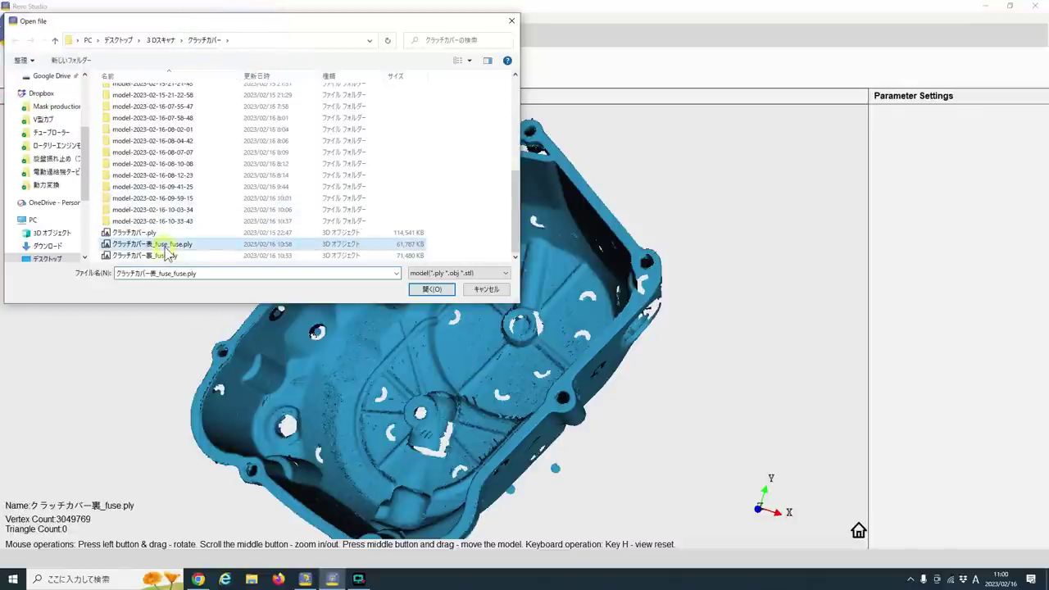
click(430, 292)
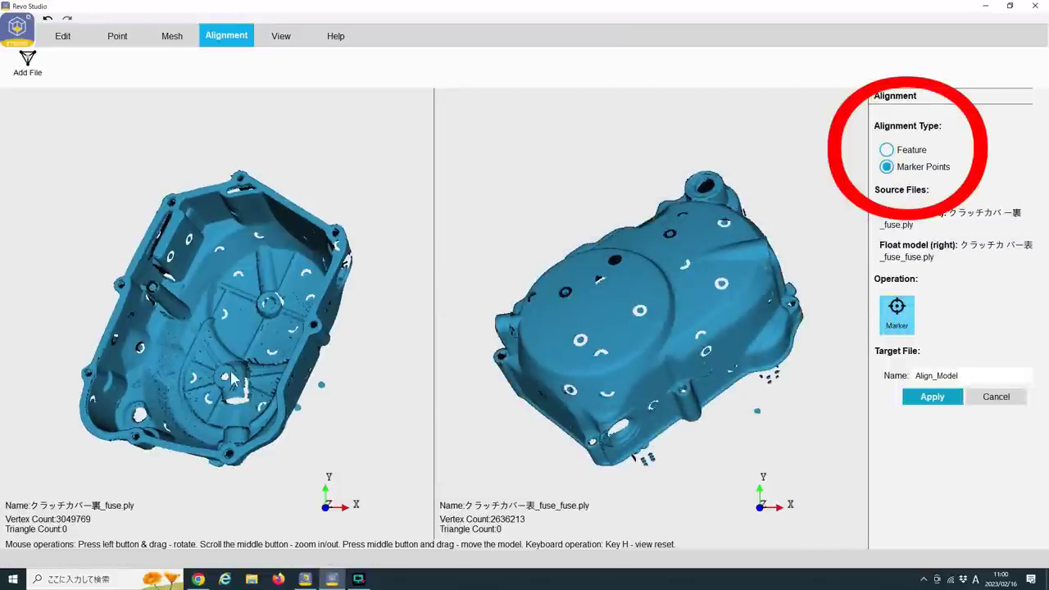
- Orient both scans to comparable views and place marker 1 on a hole in the fixed scan
drag(232, 379, 83, 260)
drag(273, 366, 344, 340)
mouse_move(636, 268)
mouse_down()
mouse_move(590, 363)
mouse_move(684, 176)
mouse_up()
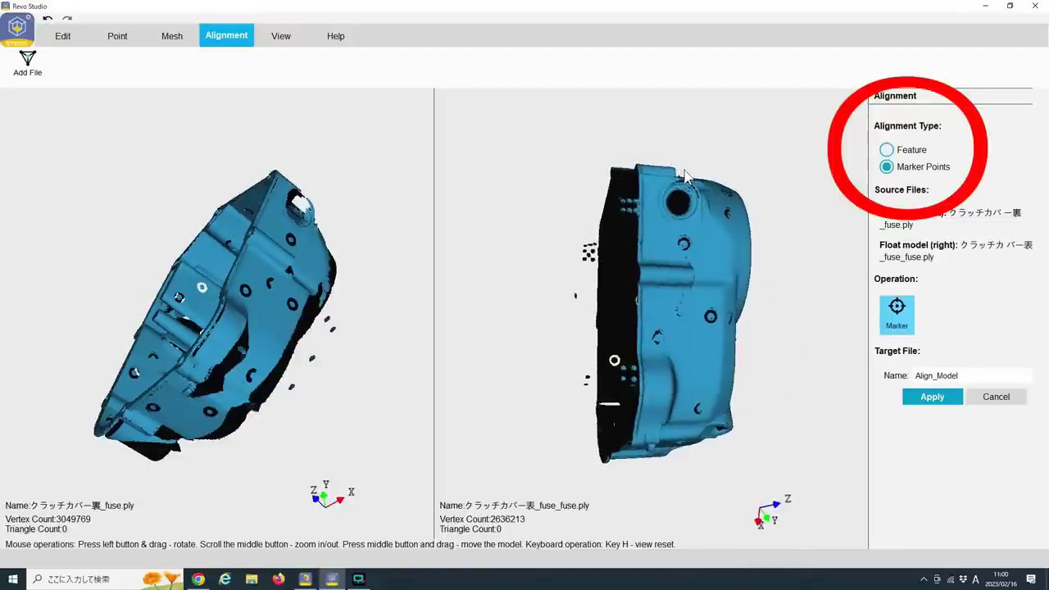
mouse_move(722, 373)
mouse_down()
mouse_move(656, 315)
mouse_move(742, 358)
mouse_up()
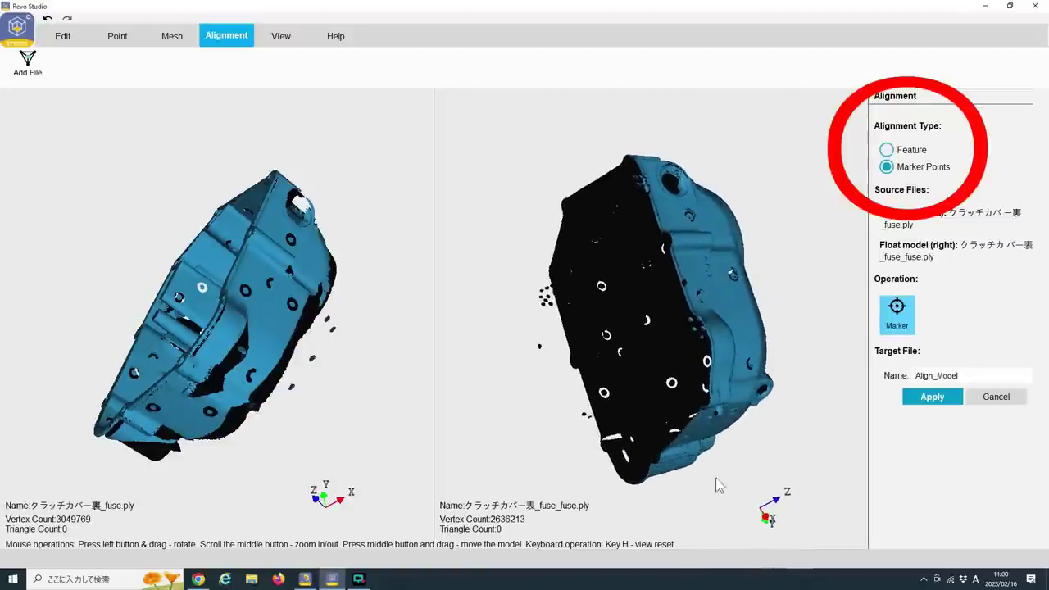
mouse_move(716, 484)
mouse_down()
mouse_move(582, 273)
mouse_move(670, 238)
mouse_move(680, 370)
mouse_move(654, 375)
mouse_up()
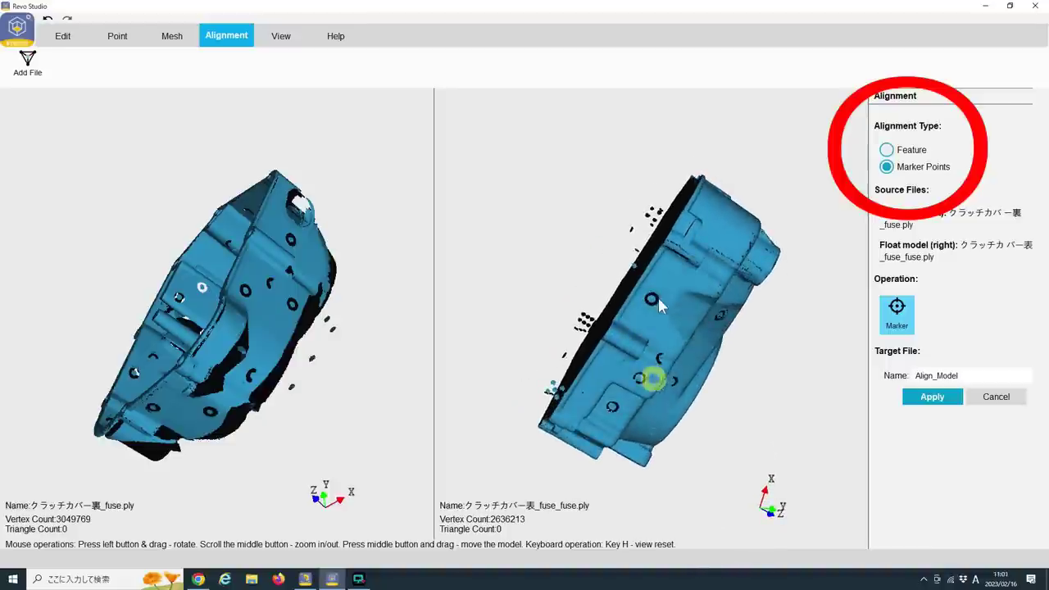
drag(152, 440, 328, 264)
scroll(237, 328, up, 2)
scroll(262, 298, up, 5)
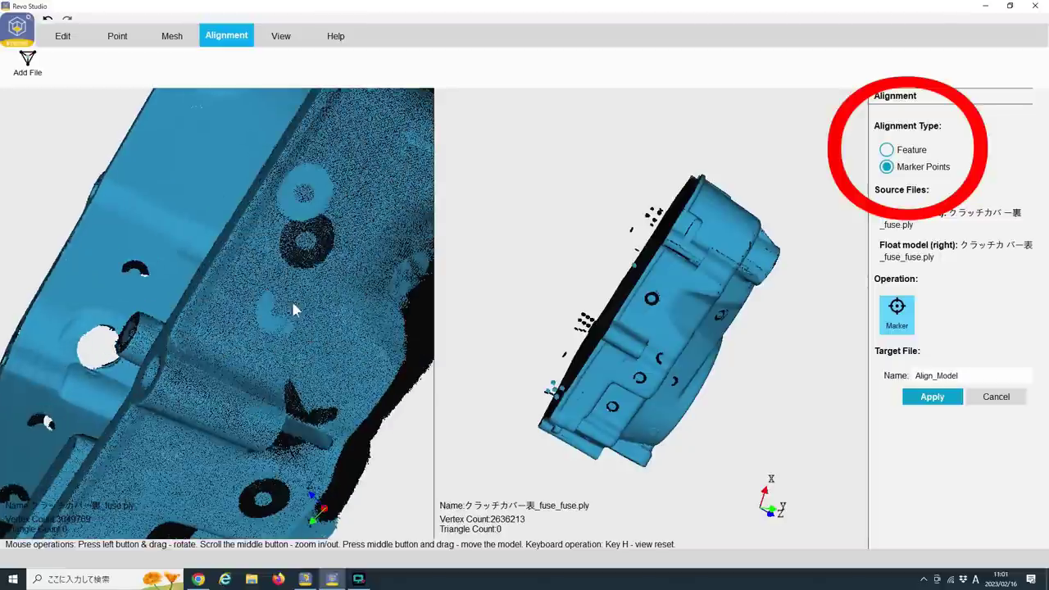
scroll(305, 288, down, 1)
scroll(305, 291, down, 2)
scroll(227, 295, up, 3)
scroll(274, 280, down, 1)
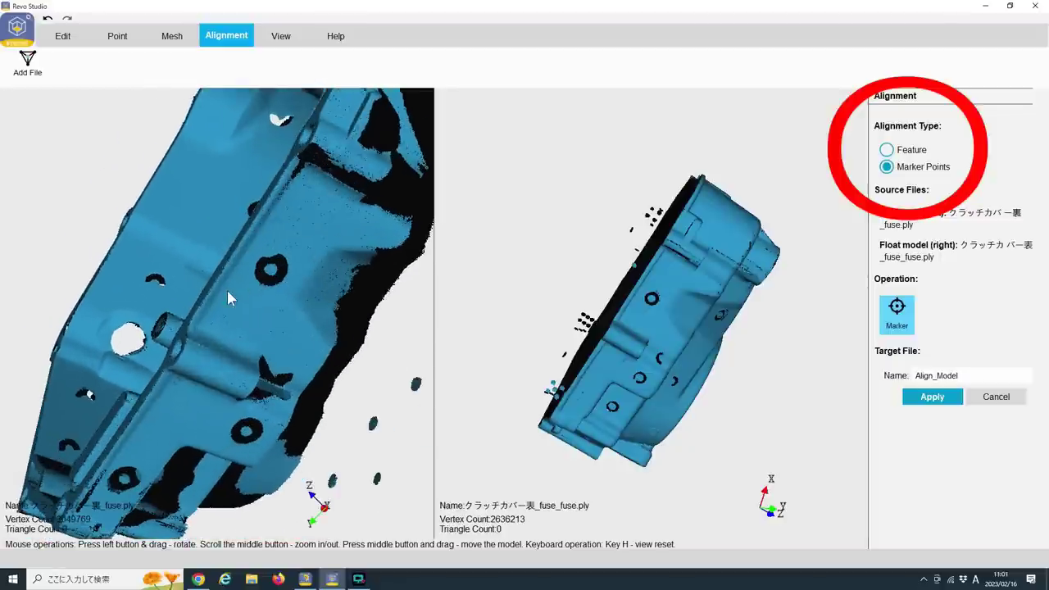
scroll(270, 283, up, 1)
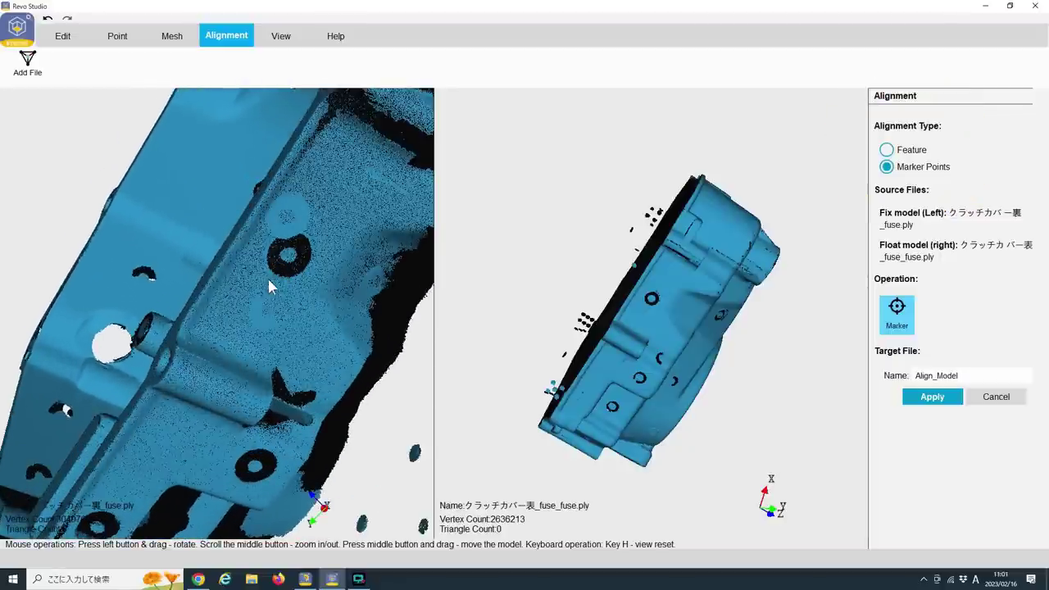
click(288, 254)
- Place marker 2 on the same hole in the floating and fixed scans
scroll(677, 297, up, 2)
scroll(674, 297, up, 3)
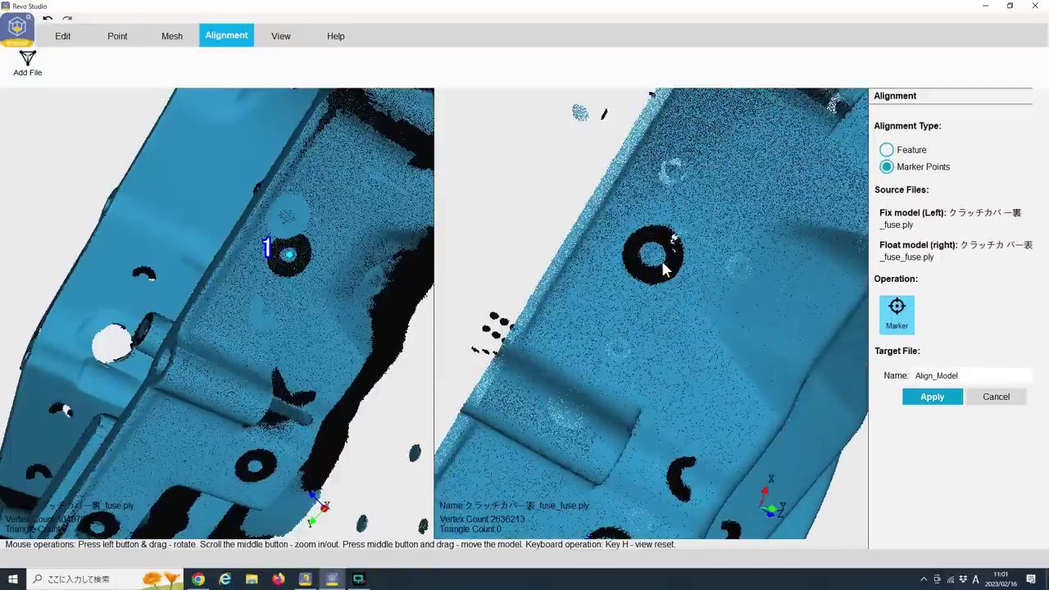
scroll(654, 259, down, 2)
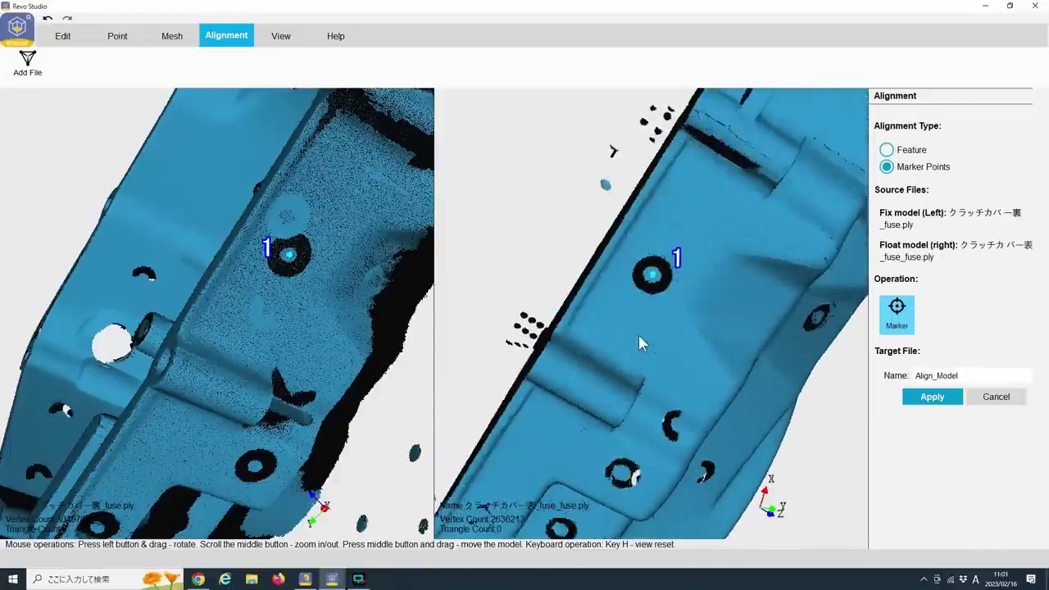
scroll(638, 332, down, 3)
scroll(616, 360, down, 1)
mouse_move(210, 448)
mouse_down()
mouse_move(220, 356)
mouse_move(251, 295)
mouse_up()
scroll(206, 394, down, 3)
scroll(206, 395, down, 1)
drag(202, 416, 200, 415)
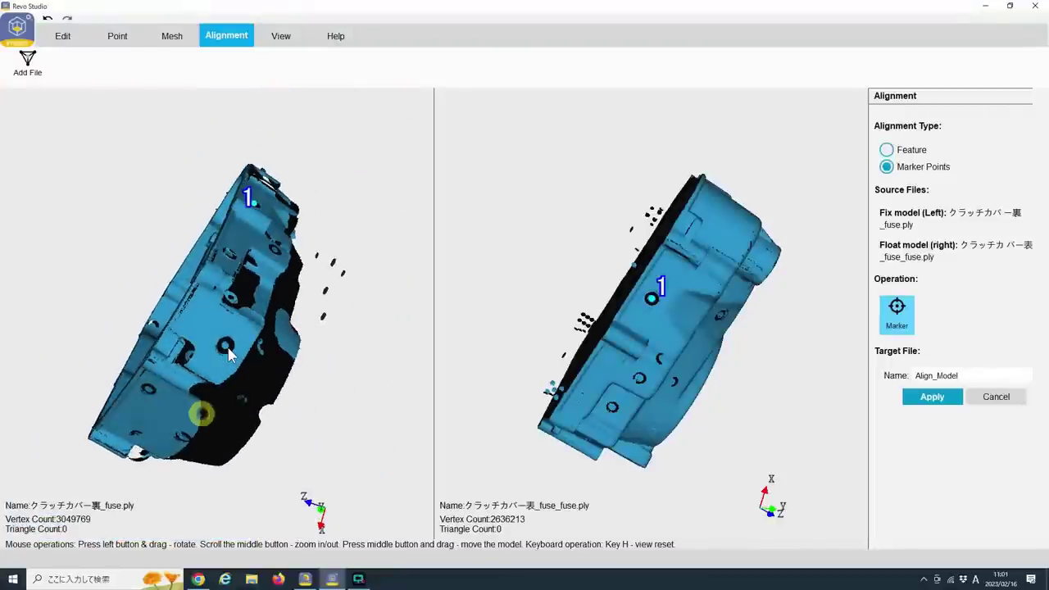
mouse_move(625, 434)
mouse_down()
mouse_move(556, 380)
mouse_move(675, 273)
mouse_move(699, 225)
mouse_move(659, 366)
mouse_up()
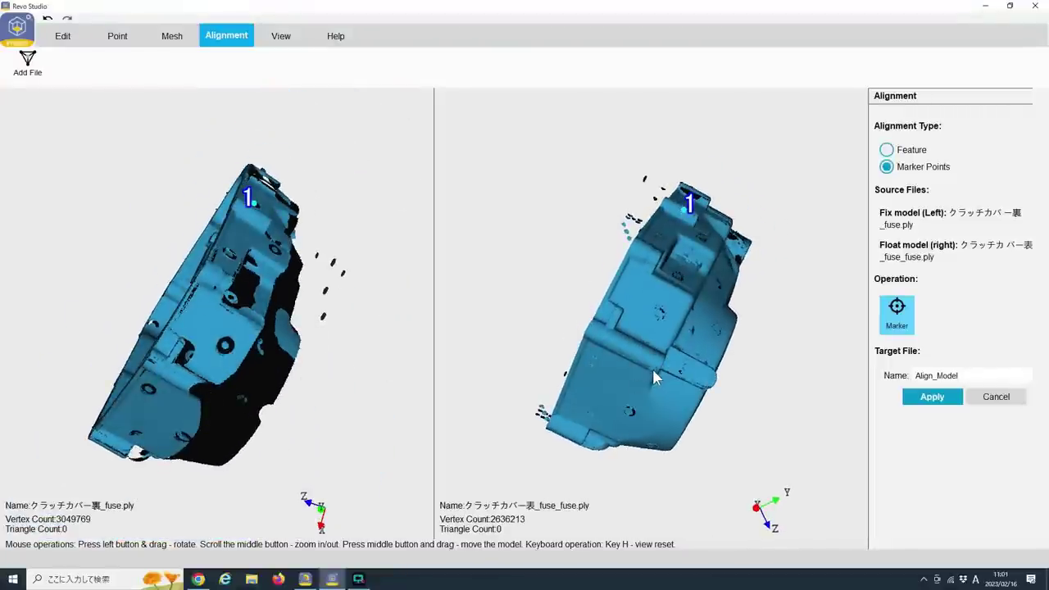
mouse_move(520, 435)
mouse_down()
mouse_move(733, 300)
mouse_move(665, 280)
mouse_up()
mouse_move(199, 415)
mouse_down()
mouse_move(203, 307)
mouse_move(233, 363)
mouse_move(219, 373)
mouse_move(262, 258)
mouse_up()
mouse_move(565, 379)
mouse_down()
mouse_move(631, 268)
mouse_move(599, 336)
mouse_move(637, 335)
mouse_move(644, 355)
mouse_move(655, 328)
mouse_up()
scroll(684, 305, up, 3)
scroll(686, 310, up, 2)
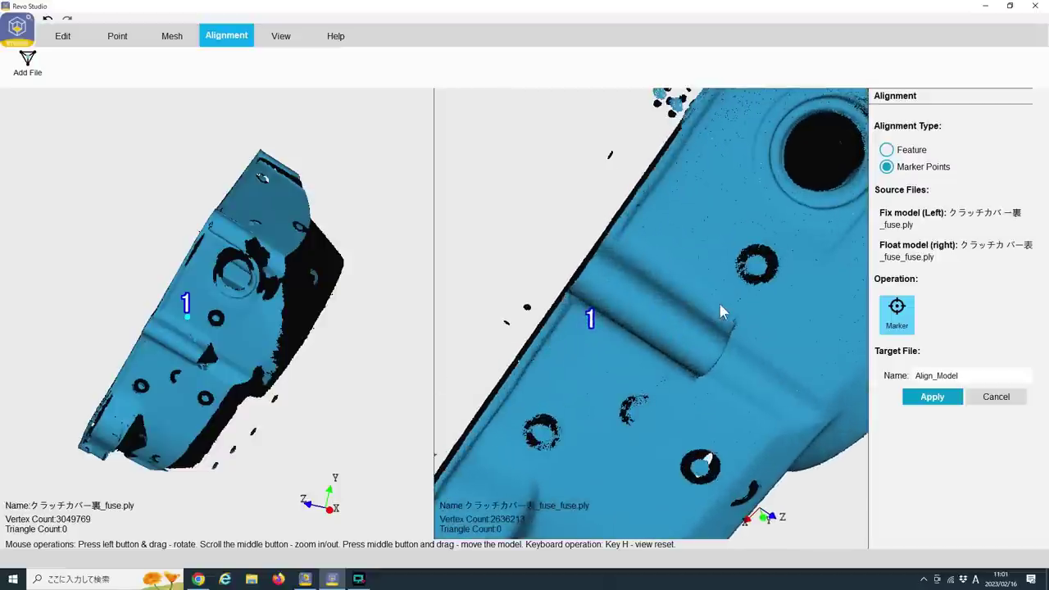
click(759, 273)
scroll(207, 327, up, 3)
scroll(211, 347, up, 2)
scroll(211, 347, down, 2)
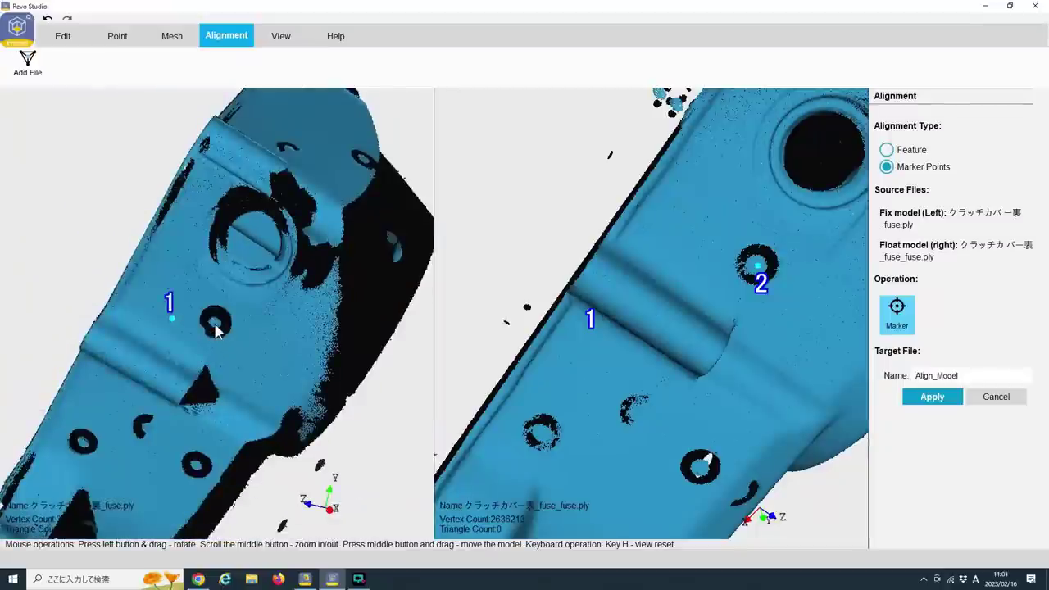
scroll(215, 328, up, 1)
scroll(230, 307, up, 1)
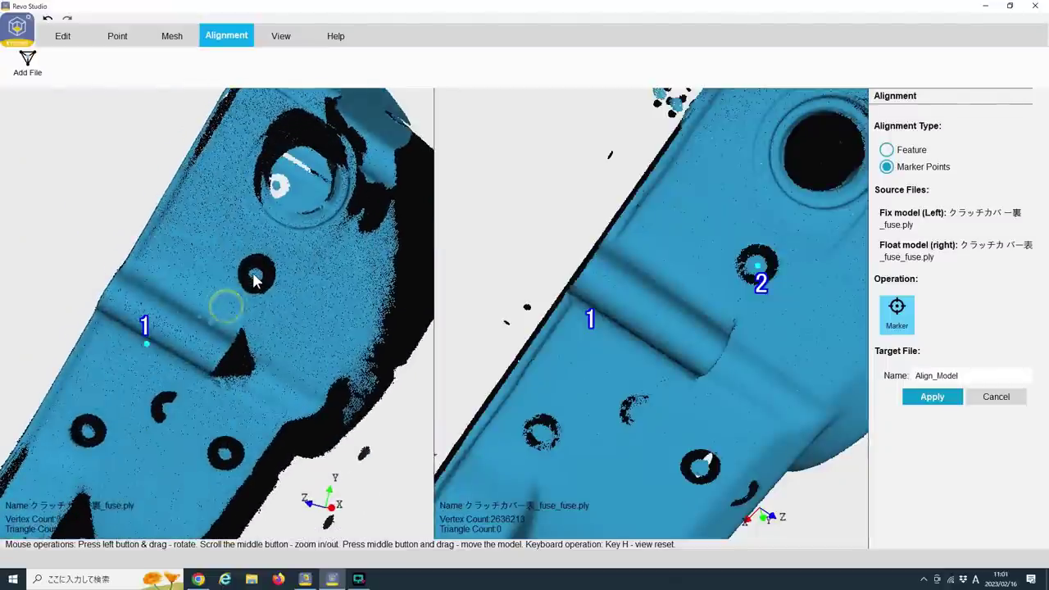
scroll(279, 274, up, 1)
scroll(281, 273, down, 1)
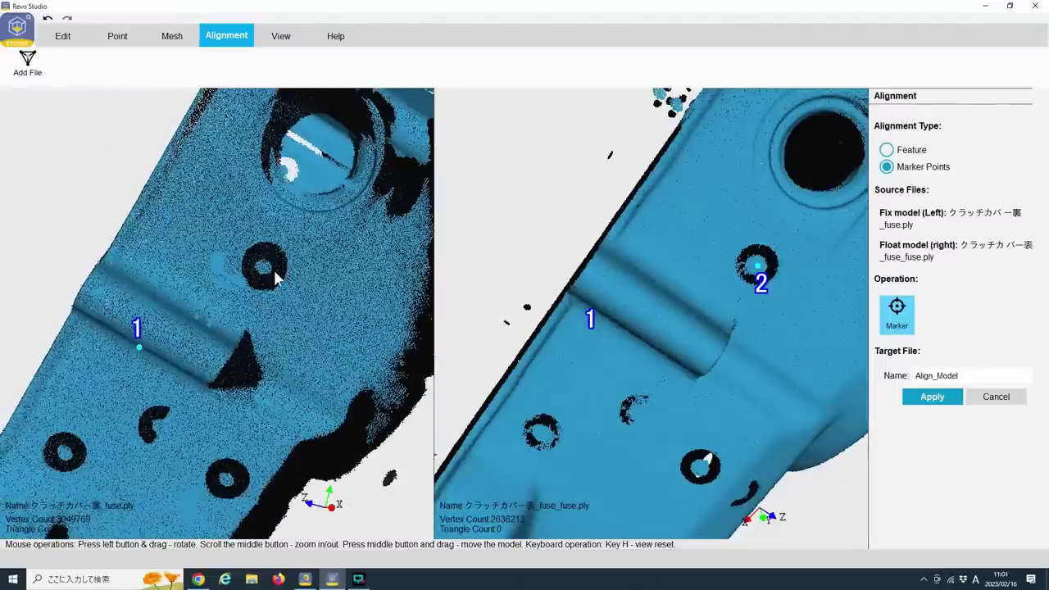
click(265, 273)
- Place marker 3 on both scans and align them into the 5,062,034-vertex Align_Model
scroll(495, 348, down, 1)
scroll(525, 364, down, 1)
mouse_move(293, 375)
mouse_down()
mouse_move(339, 253)
mouse_move(325, 356)
mouse_move(205, 435)
mouse_move(192, 428)
mouse_move(229, 324)
mouse_move(275, 345)
mouse_move(288, 323)
mouse_move(302, 284)
mouse_move(278, 271)
mouse_move(251, 415)
mouse_move(339, 375)
mouse_up()
mouse_move(550, 439)
mouse_down()
mouse_move(681, 262)
mouse_move(679, 481)
mouse_move(696, 366)
mouse_move(717, 343)
mouse_up()
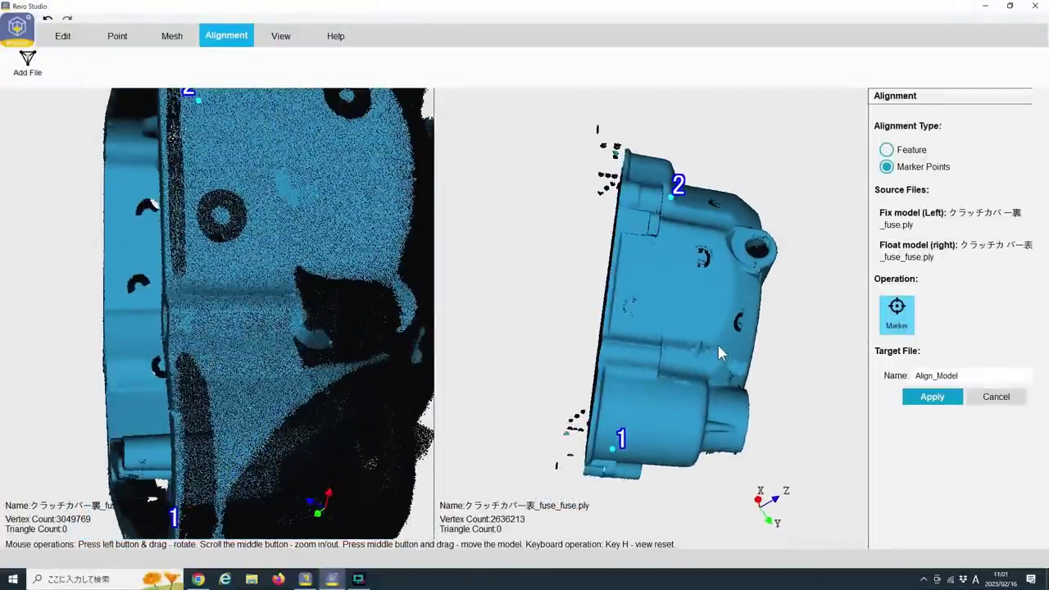
scroll(609, 317, up, 3)
scroll(609, 314, up, 3)
scroll(608, 314, down, 3)
mouse_move(609, 314)
mouse_down()
mouse_move(668, 314)
mouse_move(668, 290)
mouse_up()
mouse_move(287, 270)
mouse_down()
mouse_move(221, 260)
mouse_move(224, 315)
mouse_move(732, 282)
mouse_up()
scroll(738, 289, up, 3)
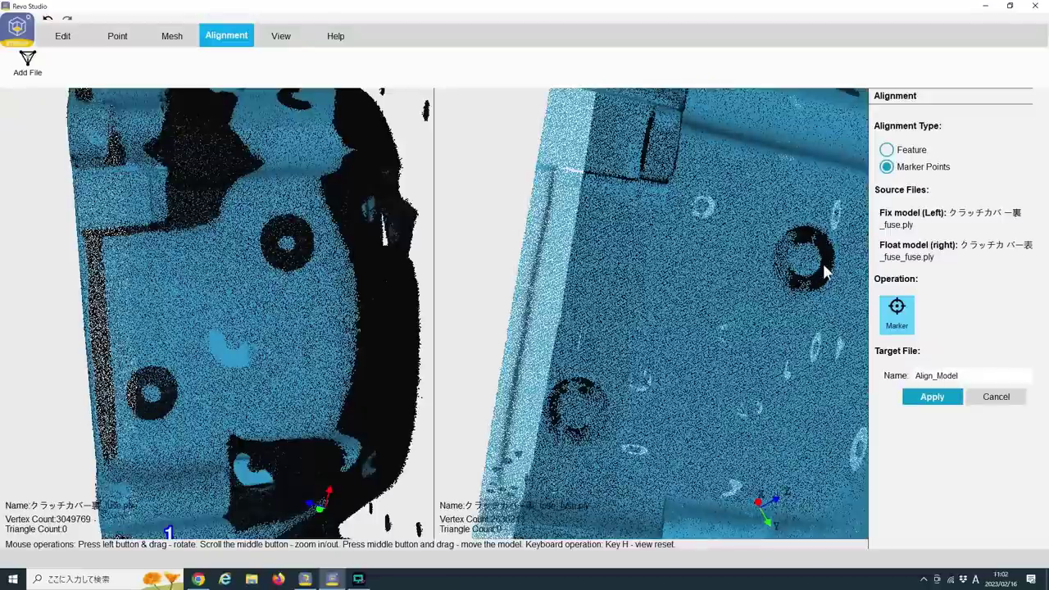
click(806, 263)
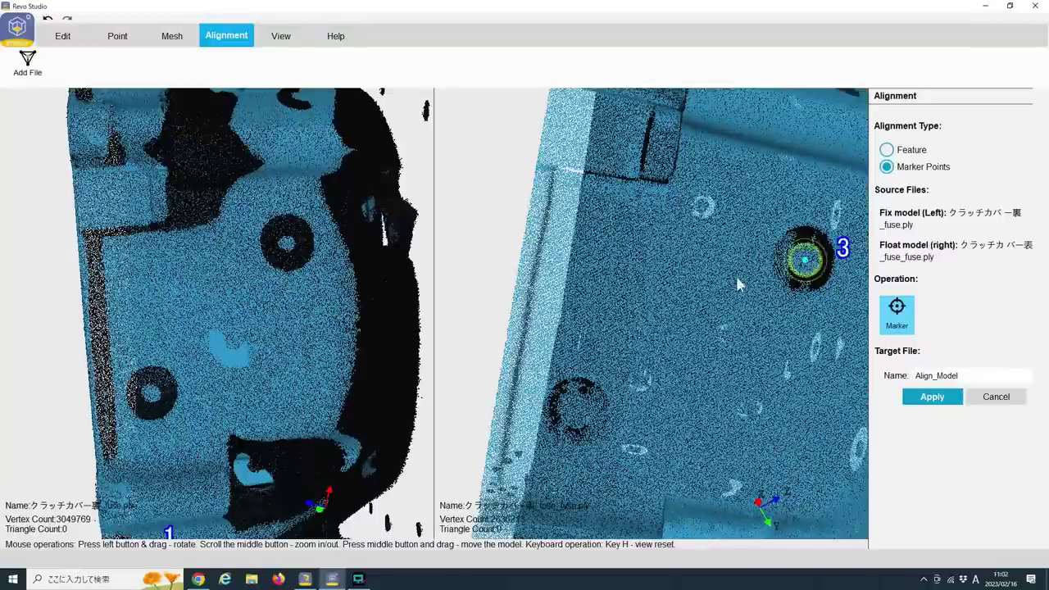
scroll(295, 250, up, 2)
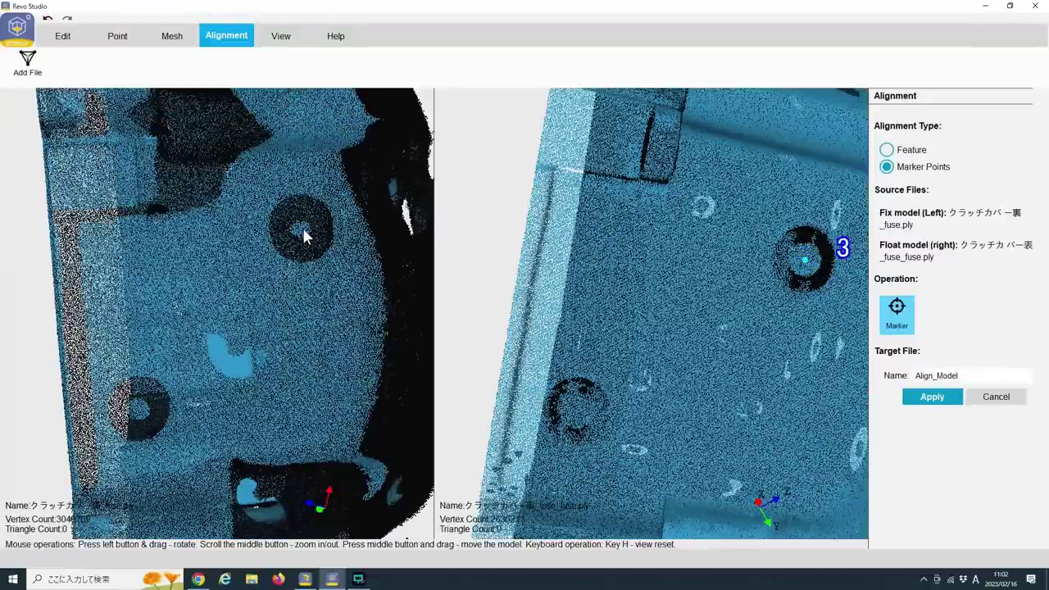
click(302, 231)
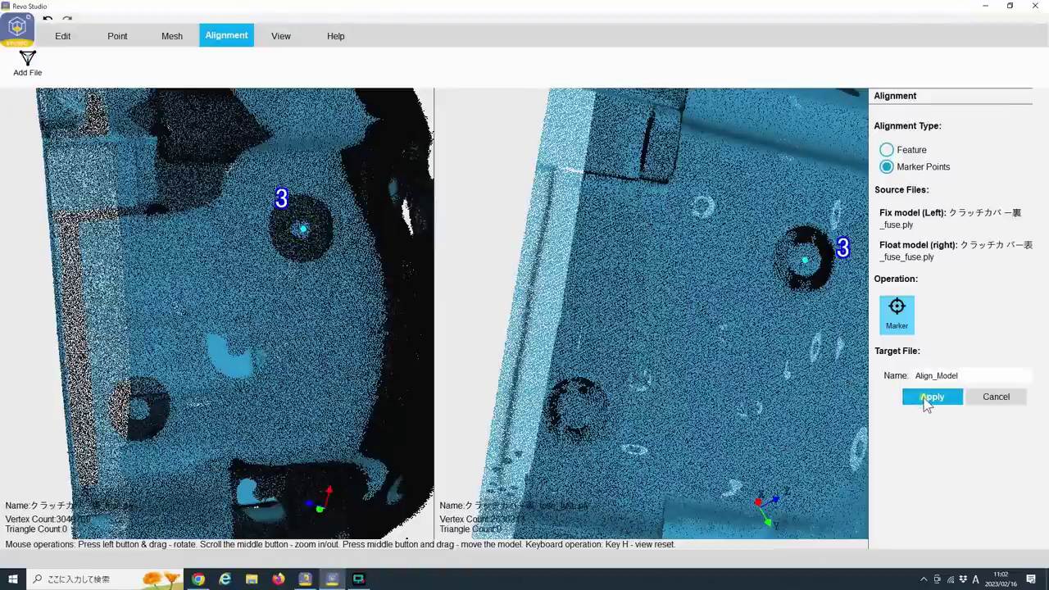
click(926, 398)
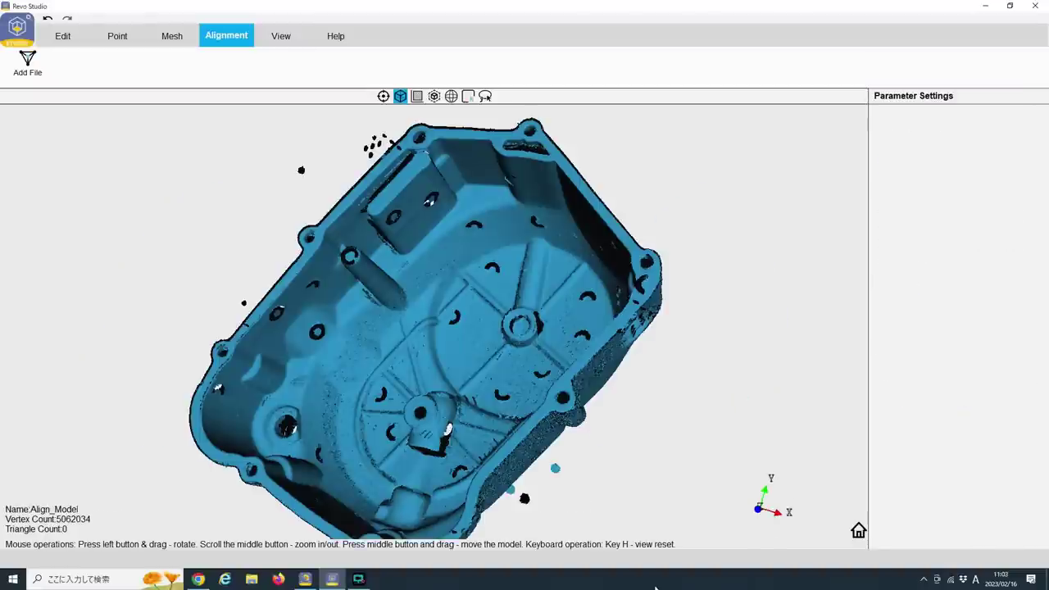
- Orbit the merged Align_Model to inspect the clutch cover's exterior and bring up the point-cloud tools
mouse_move(355, 354)
mouse_down()
mouse_move(485, 347)
mouse_move(337, 391)
mouse_move(302, 267)
mouse_move(596, 349)
mouse_move(520, 282)
mouse_move(538, 309)
mouse_move(501, 429)
mouse_move(530, 431)
mouse_move(517, 314)
mouse_move(492, 328)
mouse_move(352, 285)
mouse_move(465, 305)
mouse_move(367, 472)
mouse_move(404, 279)
mouse_move(424, 324)
mouse_move(509, 338)
mouse_move(676, 306)
mouse_move(569, 199)
mouse_move(453, 406)
mouse_move(483, 405)
mouse_move(459, 367)
mouse_up()
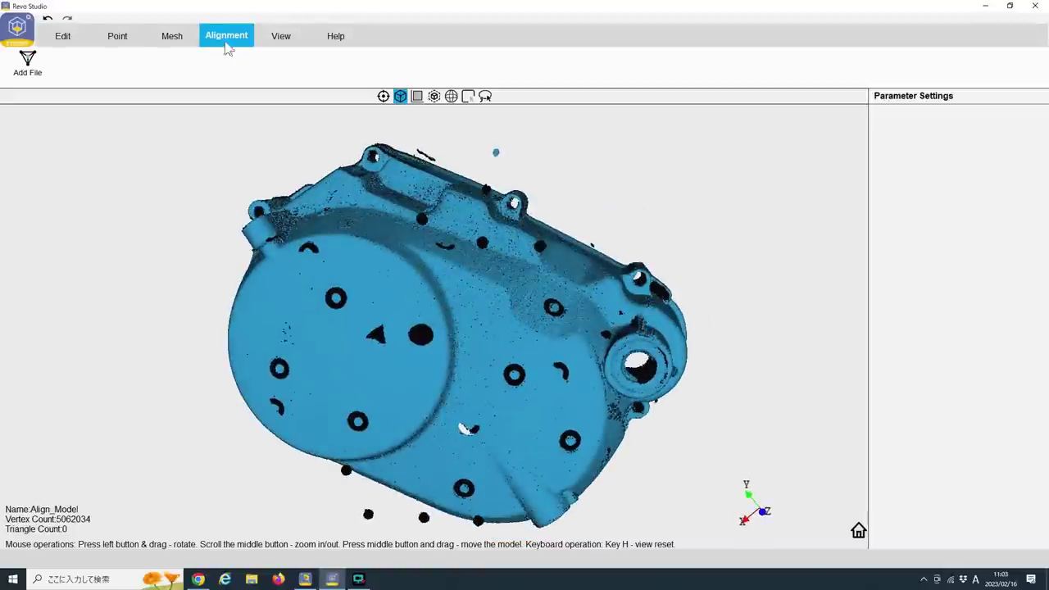
click(131, 37)
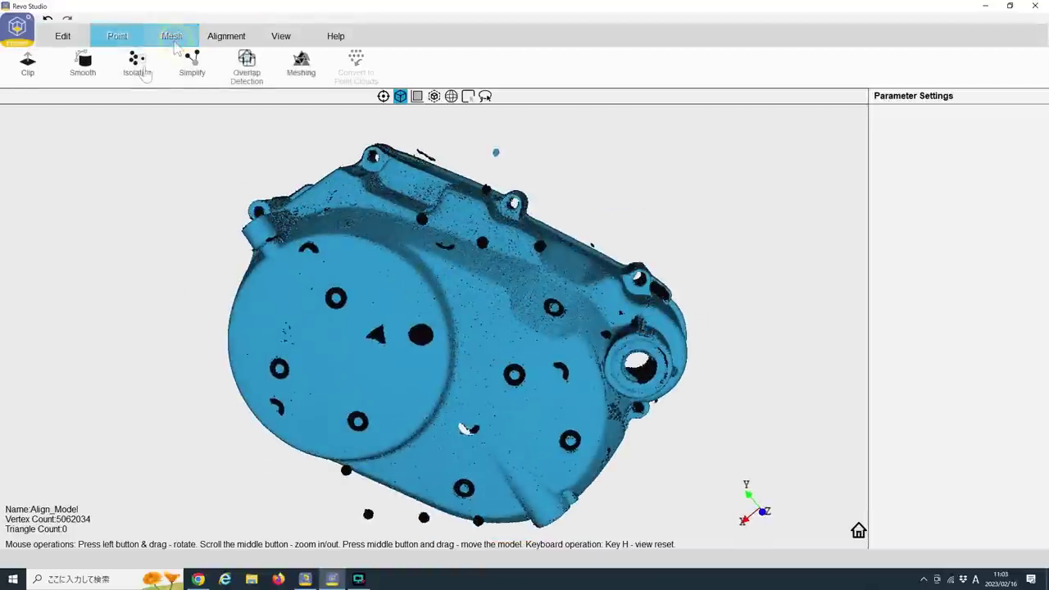
- Detect and delete isolated stray points, leaving Align_Model at 5,049,192 vertices, then orbit to check
click(138, 65)
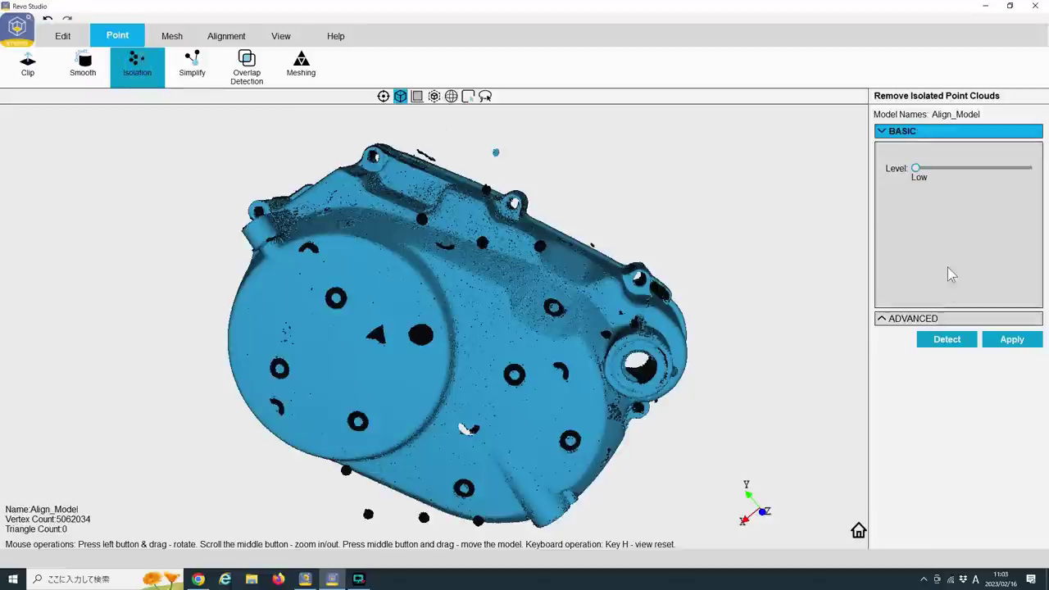
click(946, 346)
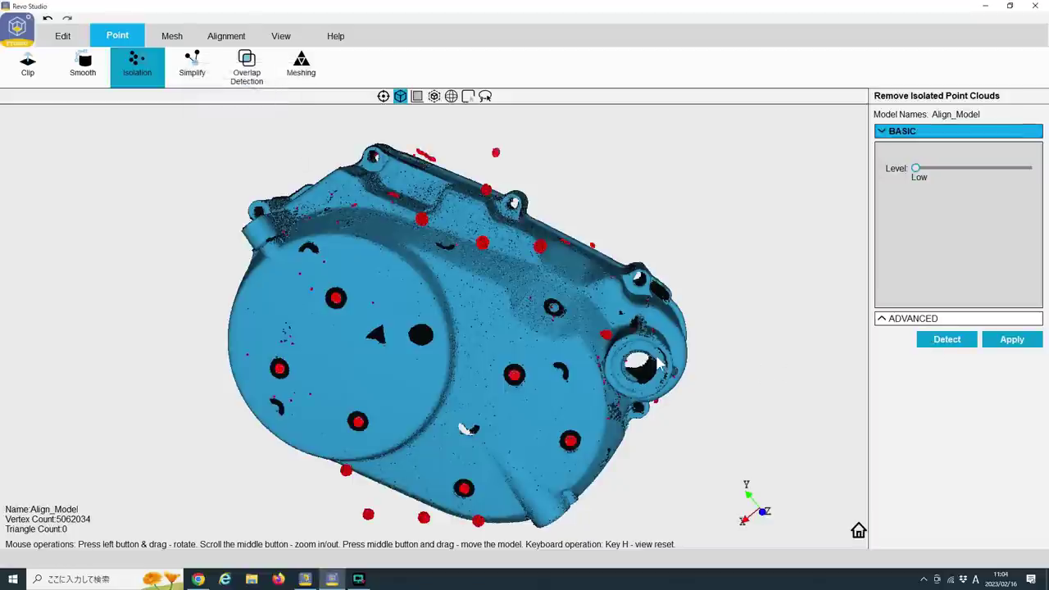
scroll(502, 377, down, 3)
scroll(485, 402, up, 1)
mouse_move(485, 401)
mouse_down()
mouse_move(481, 393)
mouse_move(394, 445)
mouse_move(403, 300)
mouse_move(419, 301)
mouse_move(525, 160)
mouse_move(431, 240)
mouse_move(503, 283)
mouse_up()
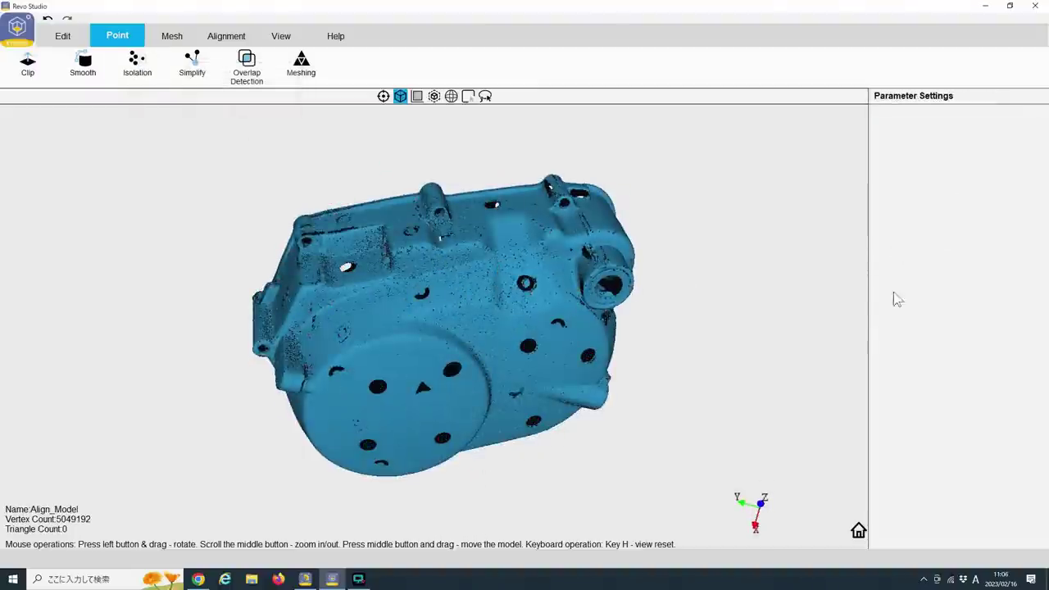
mouse_move(677, 350)
mouse_down()
mouse_move(555, 363)
mouse_move(648, 337)
mouse_move(392, 215)
mouse_move(344, 172)
mouse_up()
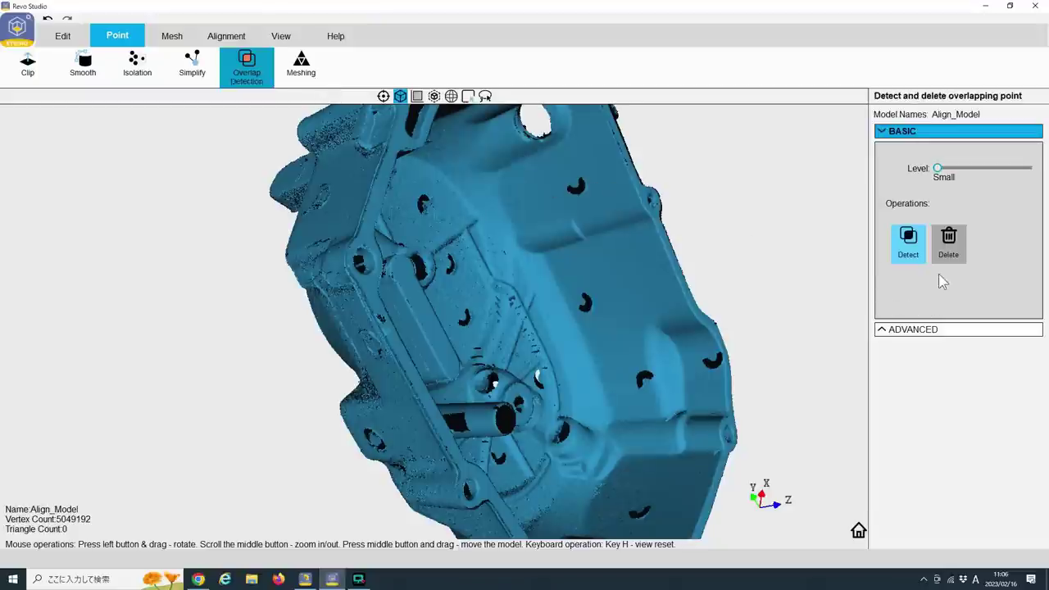
- Delete overlapping points at Medium detection level, cutting Align_Model to 3,826,516 vertices
drag(946, 175, 970, 178)
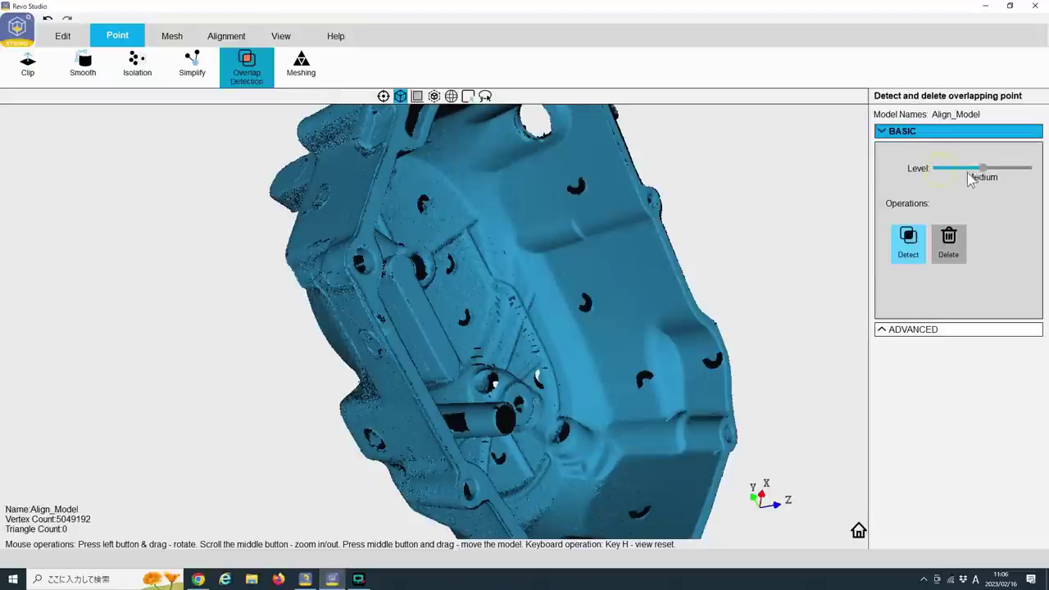
click(907, 246)
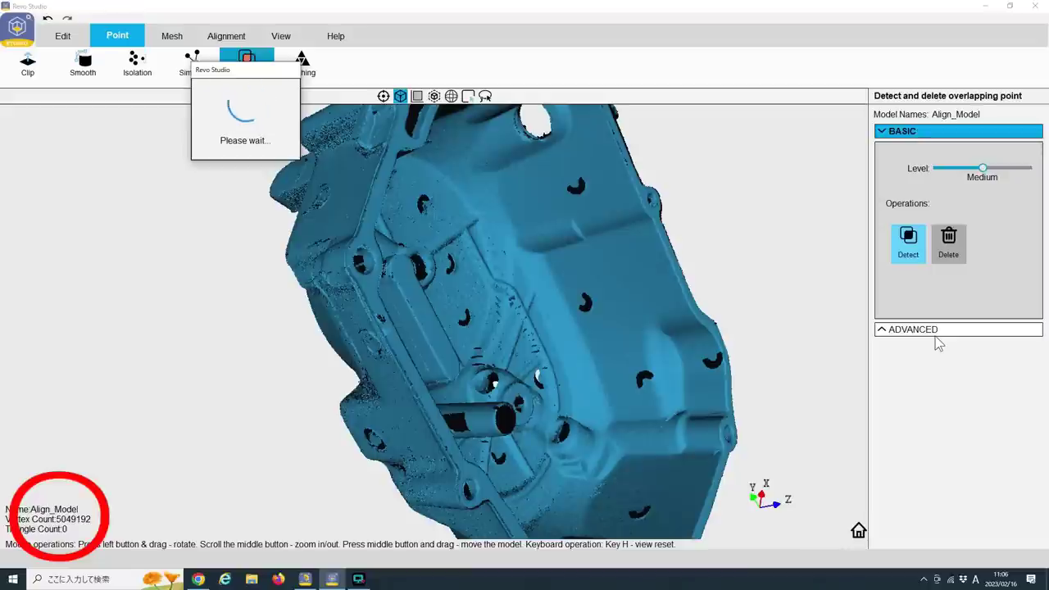
mouse_move(457, 398)
mouse_down()
mouse_move(540, 213)
mouse_move(462, 270)
mouse_move(467, 243)
mouse_move(483, 320)
mouse_move(495, 328)
mouse_move(519, 215)
mouse_move(504, 328)
mouse_move(516, 206)
mouse_move(487, 163)
mouse_move(495, 255)
mouse_move(520, 329)
mouse_move(605, 482)
mouse_up()
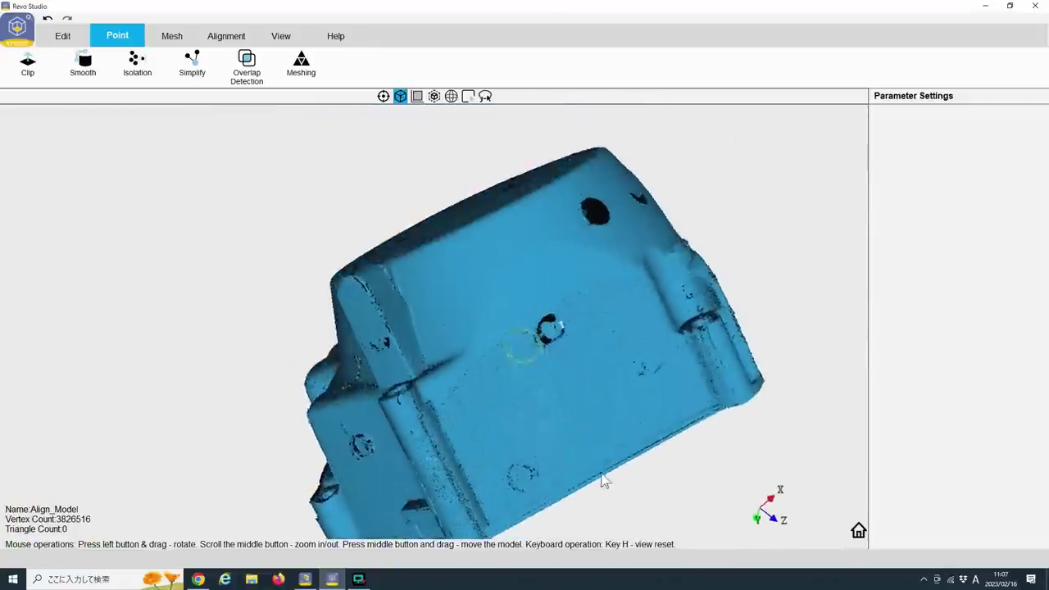
- Mesh the point cloud at Good level with Fill Holes on, giving 963,141 vertices and 1,926,346 triangles
mouse_move(575, 431)
mouse_down()
mouse_move(395, 197)
mouse_move(232, 316)
mouse_move(379, 206)
mouse_up()
click(310, 77)
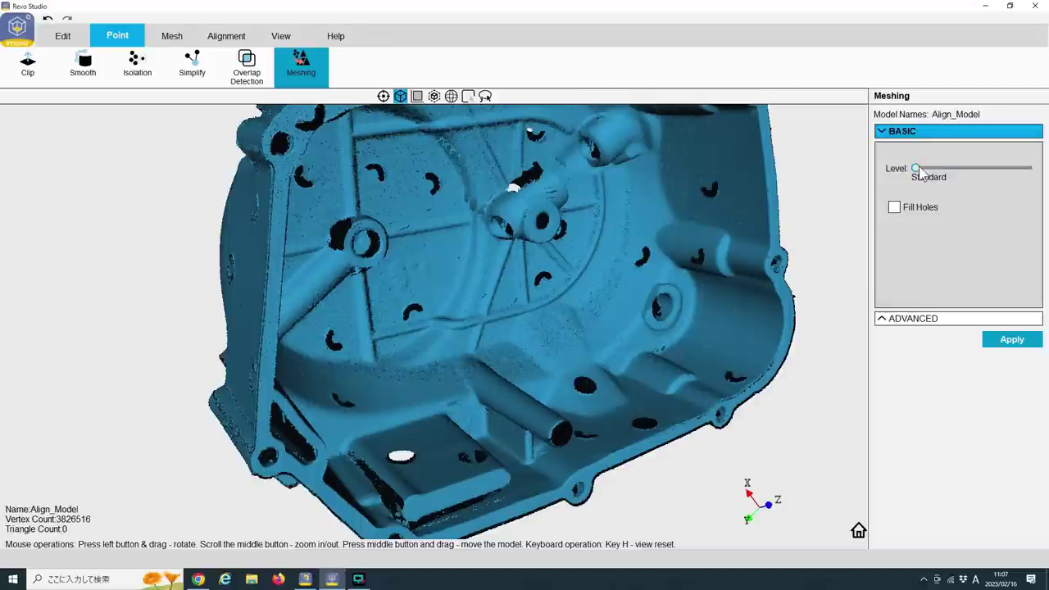
drag(927, 179, 1027, 171)
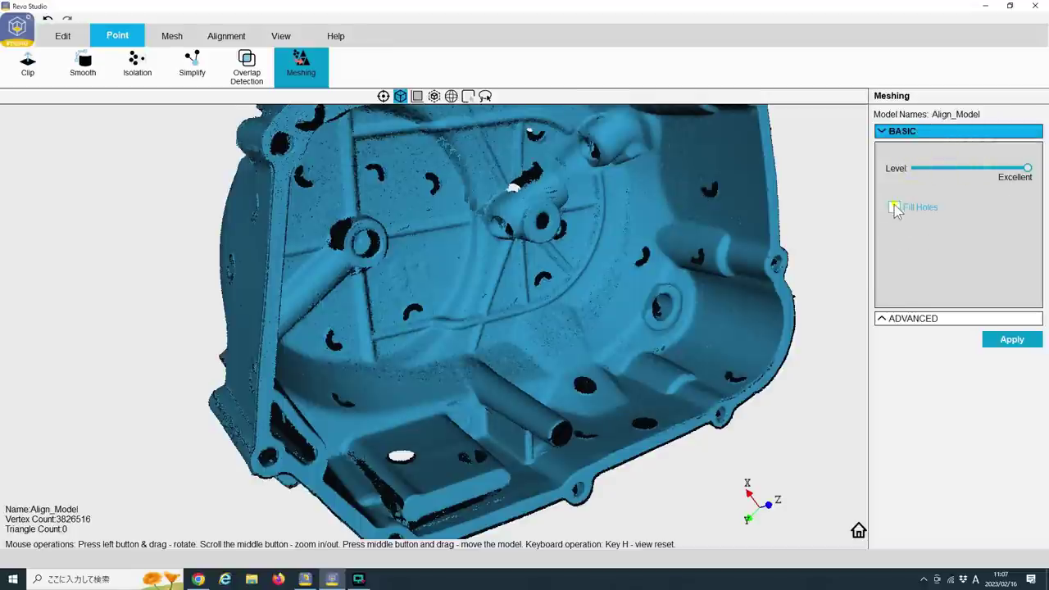
mouse_move(1016, 173)
mouse_down()
mouse_move(973, 173)
mouse_move(1025, 172)
mouse_up()
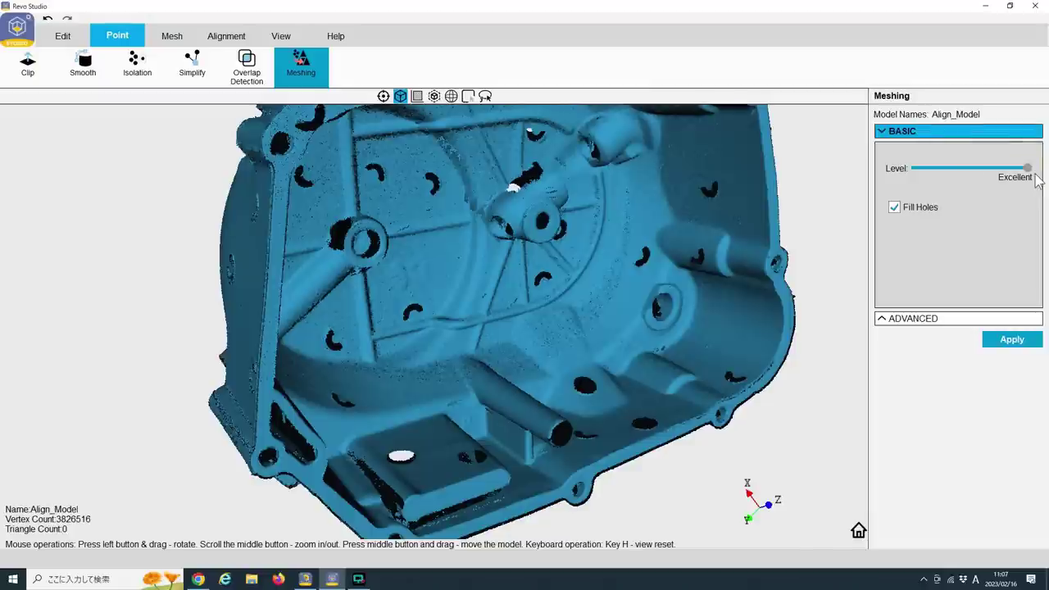
click(940, 318)
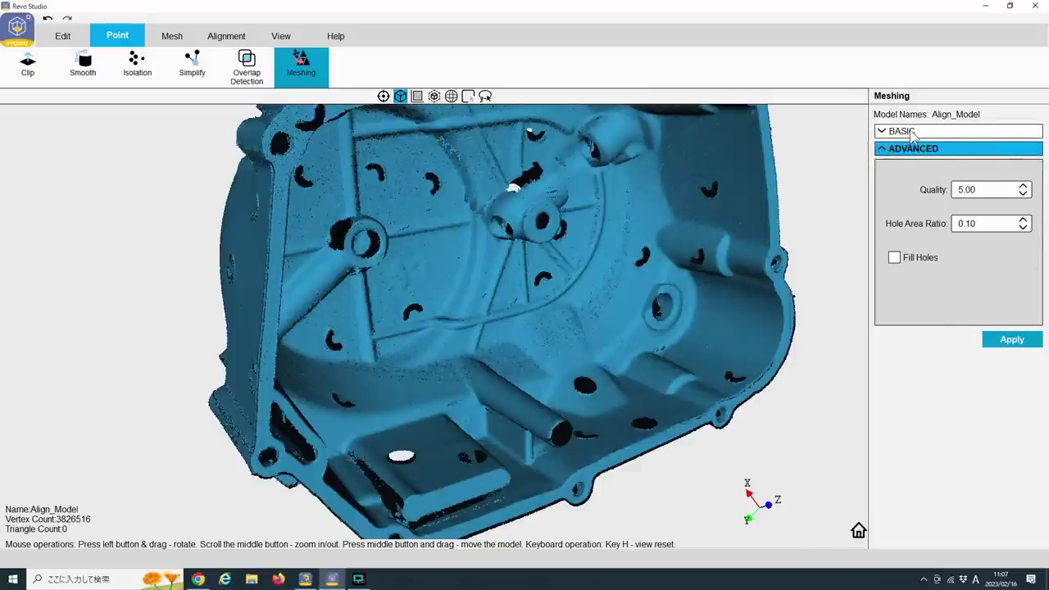
click(903, 132)
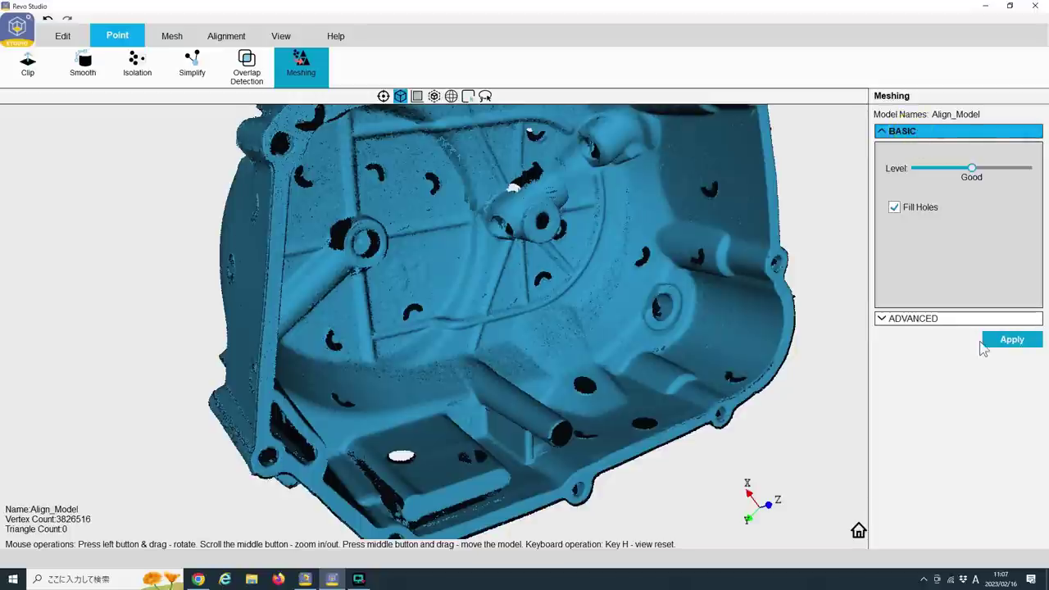
click(1019, 346)
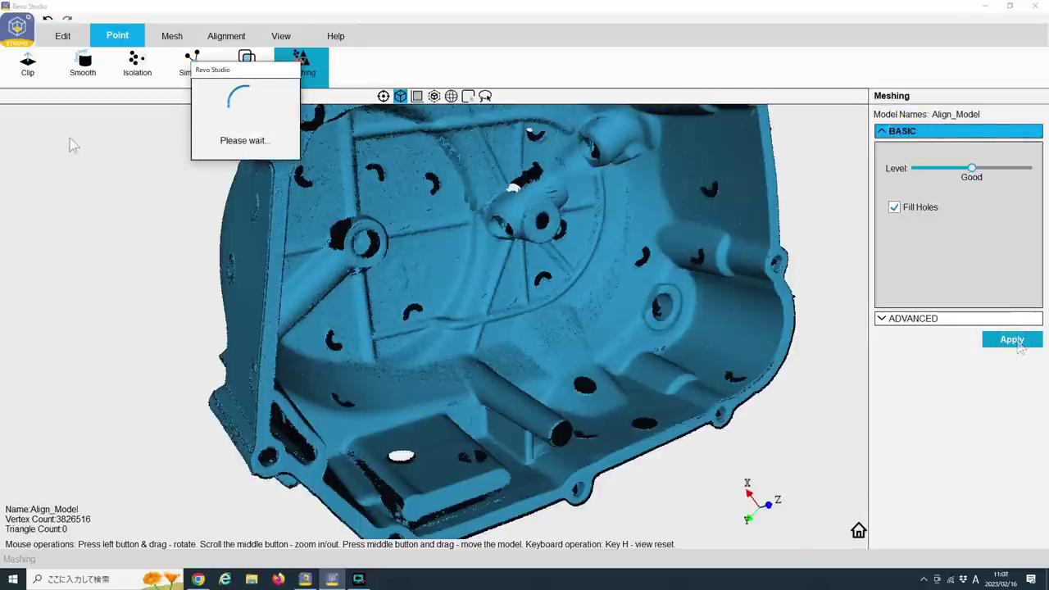
drag(270, 187, 300, 297)
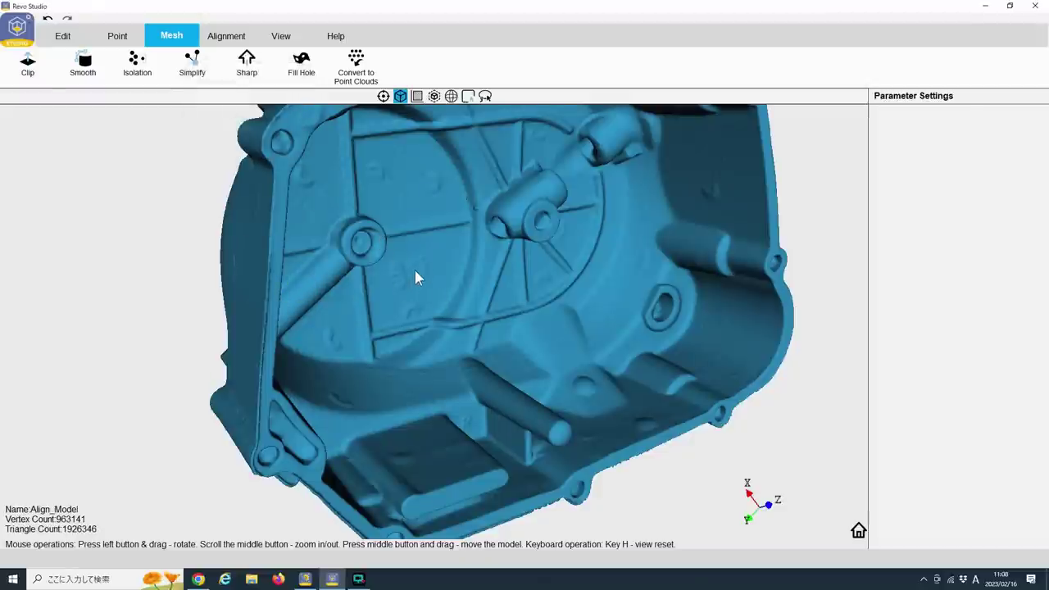
- Inspect the back of the clutch cover mesh, now clipped to 963,016 vertices and 1,926,108 triangles
mouse_move(499, 332)
mouse_down()
mouse_move(461, 335)
mouse_move(621, 321)
mouse_move(558, 316)
mouse_up()
mouse_move(378, 300)
mouse_down()
mouse_move(425, 367)
mouse_move(621, 386)
mouse_move(549, 225)
mouse_move(524, 213)
mouse_move(438, 254)
mouse_move(412, 410)
mouse_move(382, 333)
mouse_move(362, 324)
mouse_move(497, 300)
mouse_move(494, 345)
mouse_move(429, 286)
mouse_move(81, 219)
mouse_move(216, 241)
mouse_move(328, 307)
mouse_move(283, 424)
mouse_move(345, 297)
mouse_move(614, 303)
mouse_move(601, 307)
mouse_move(643, 284)
mouse_move(522, 276)
mouse_move(445, 194)
mouse_move(413, 441)
mouse_move(421, 397)
mouse_move(425, 463)
mouse_move(423, 281)
mouse_move(438, 251)
mouse_move(450, 143)
mouse_move(453, 187)
mouse_move(409, 276)
mouse_move(169, 114)
mouse_up()
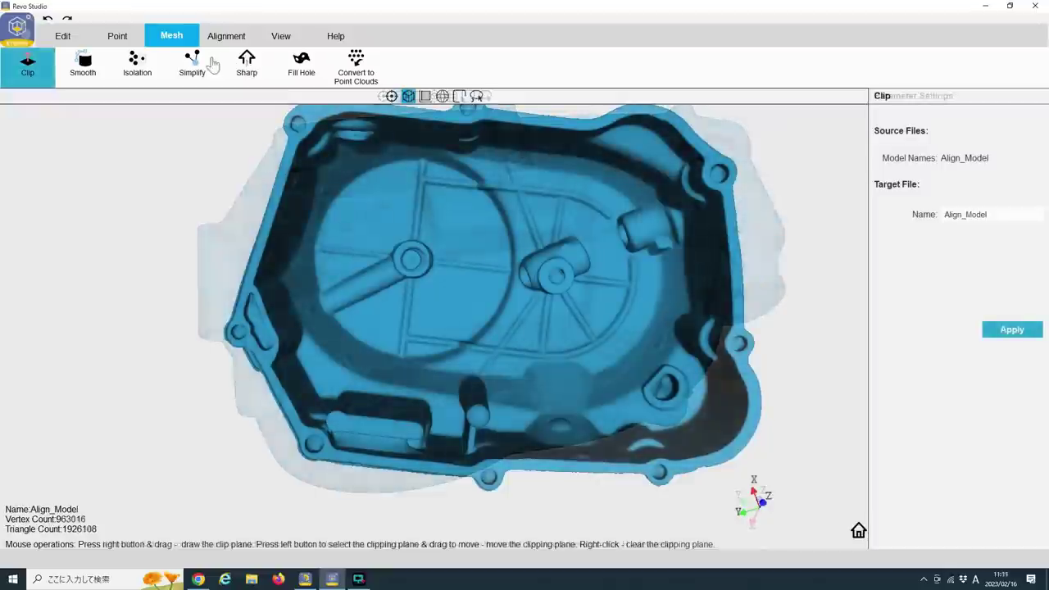
click(193, 66)
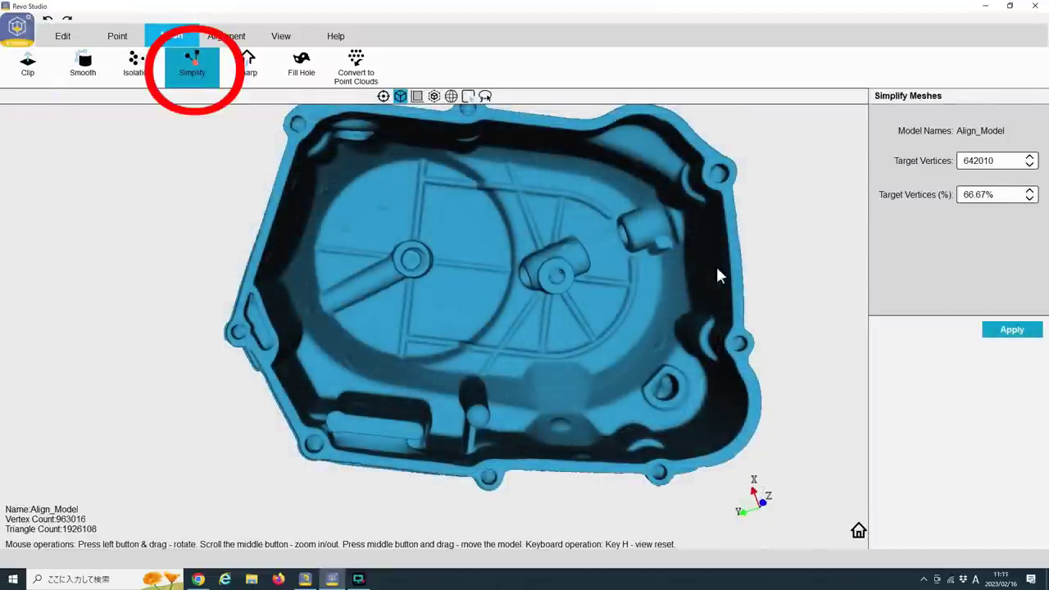
- Simplify the mesh to a 100000-vertex target, yielding 200,076 triangles
drag(1009, 159, 961, 161)
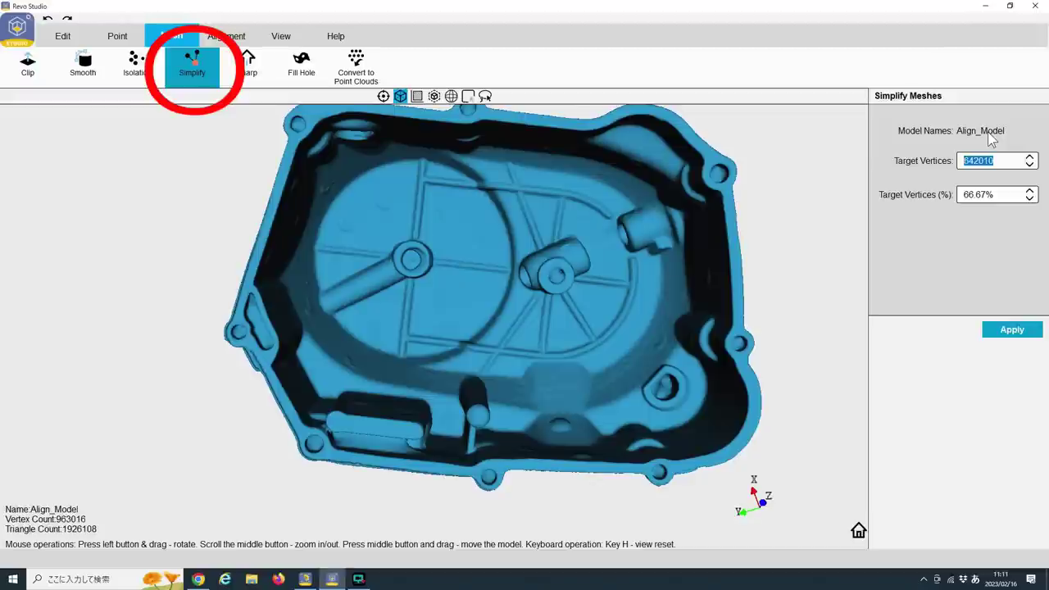
text(5)
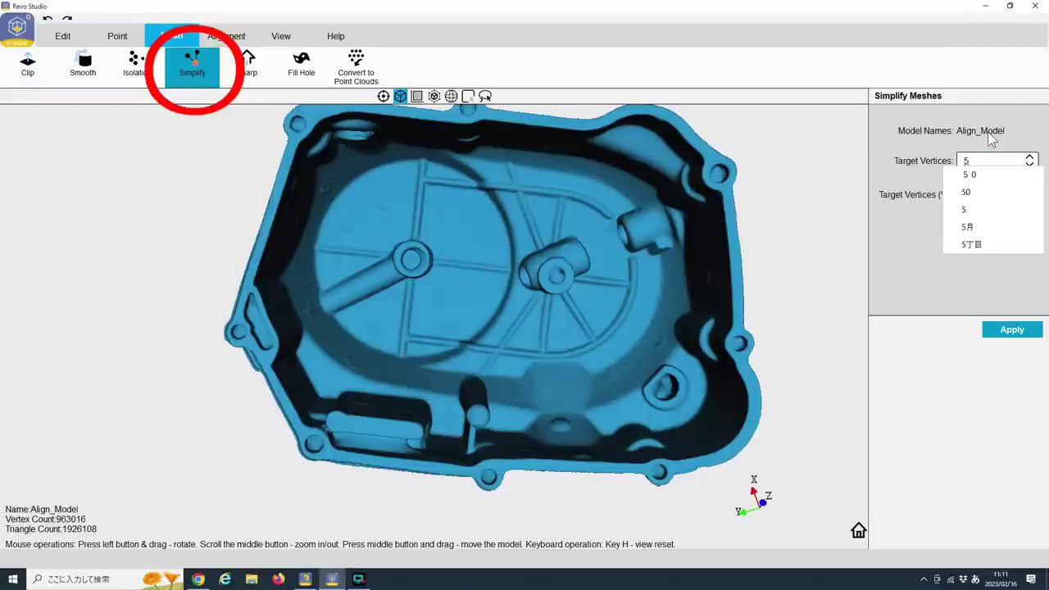
key(BackSpace)
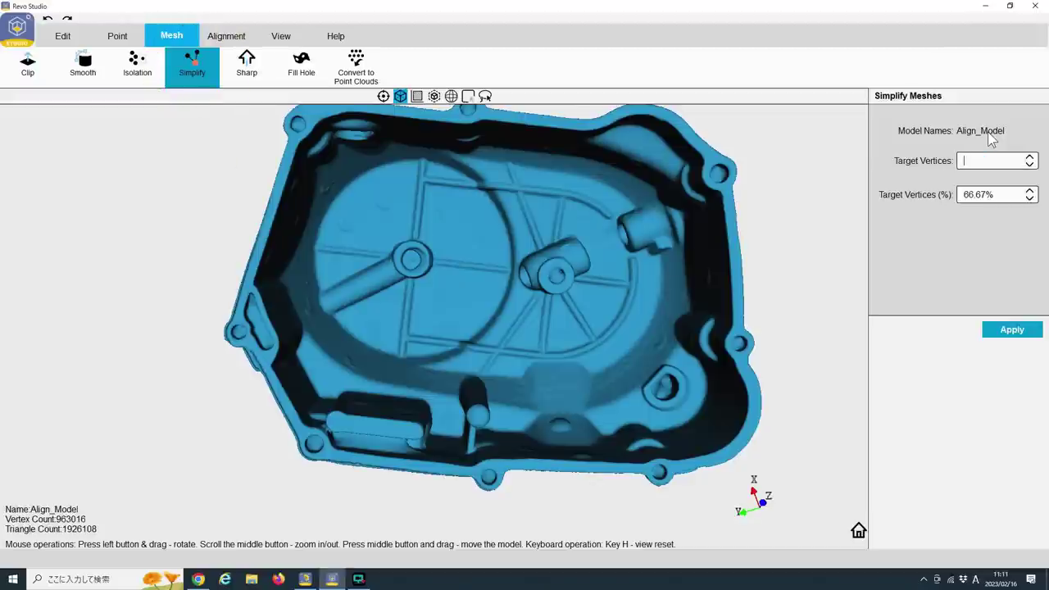
text(50000)
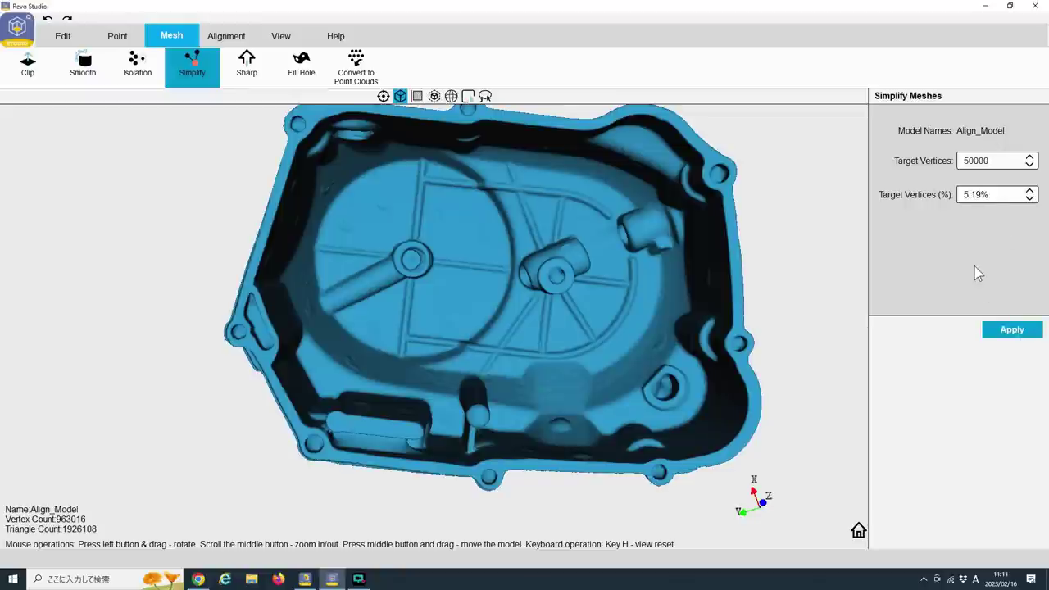
key(BackSpace)
key(BackSpace)
key(BackSpace)
key(BackSpace)
key(BackSpace)
text(100000)
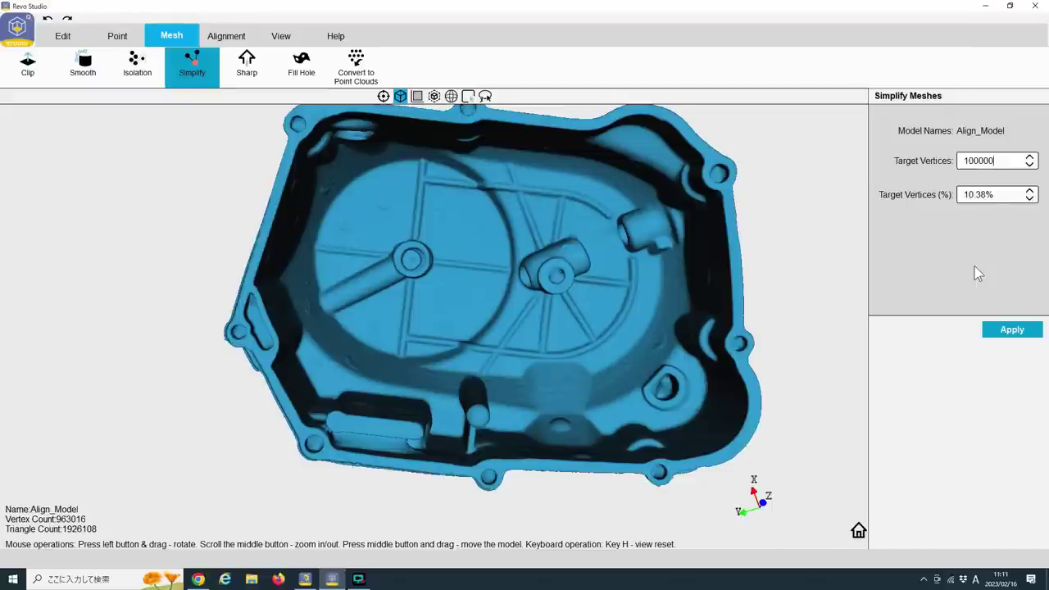
click(1010, 329)
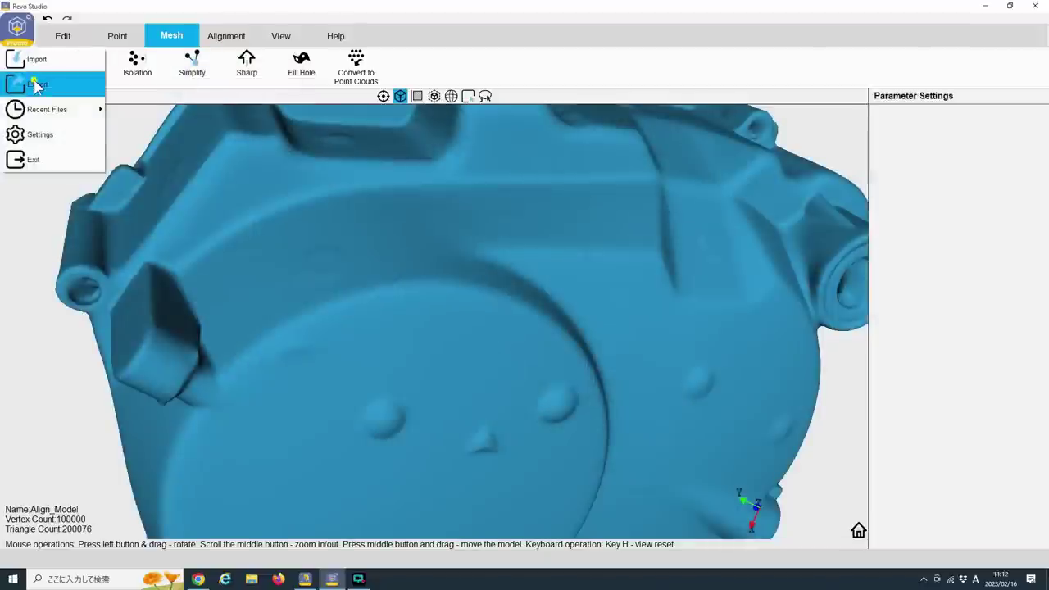
- Export the simplified mesh in STL format as クラッチカバー低解像度.stl
click(36, 86)
scroll(249, 215, down, 3)
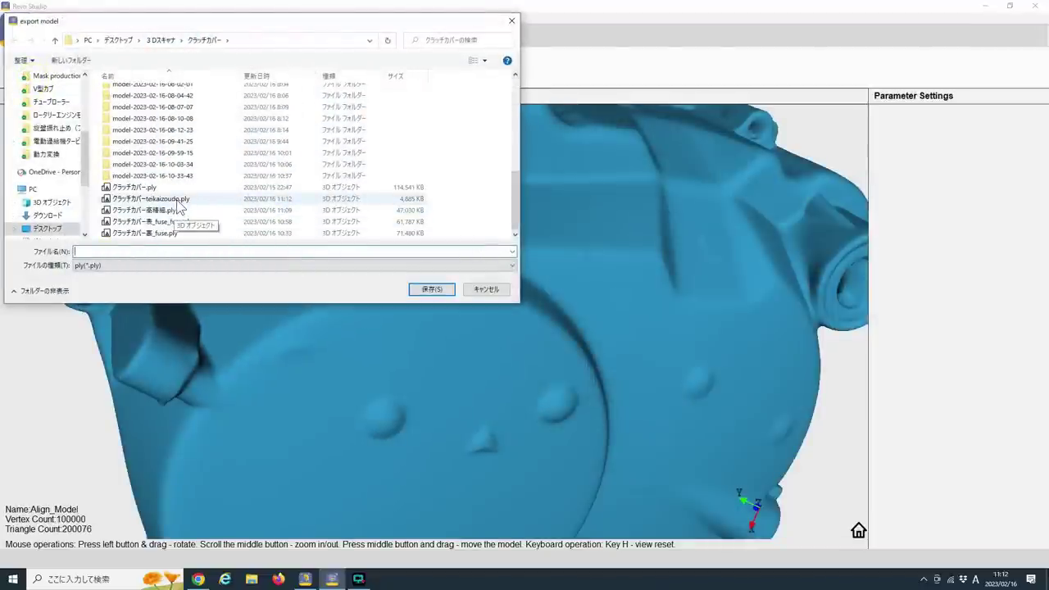
click(178, 200)
click(160, 251)
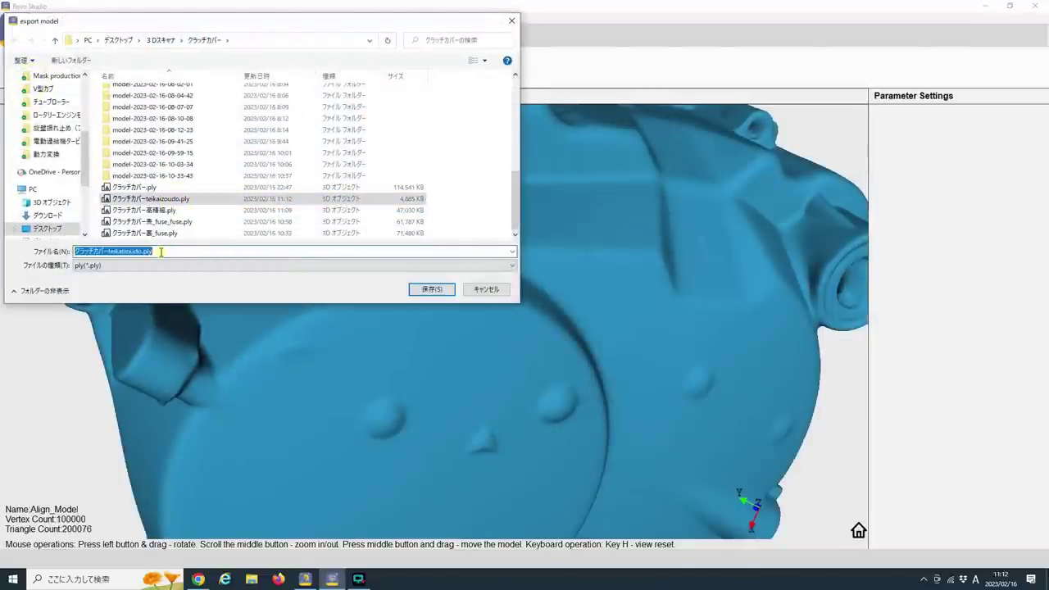
key(BackSpace)
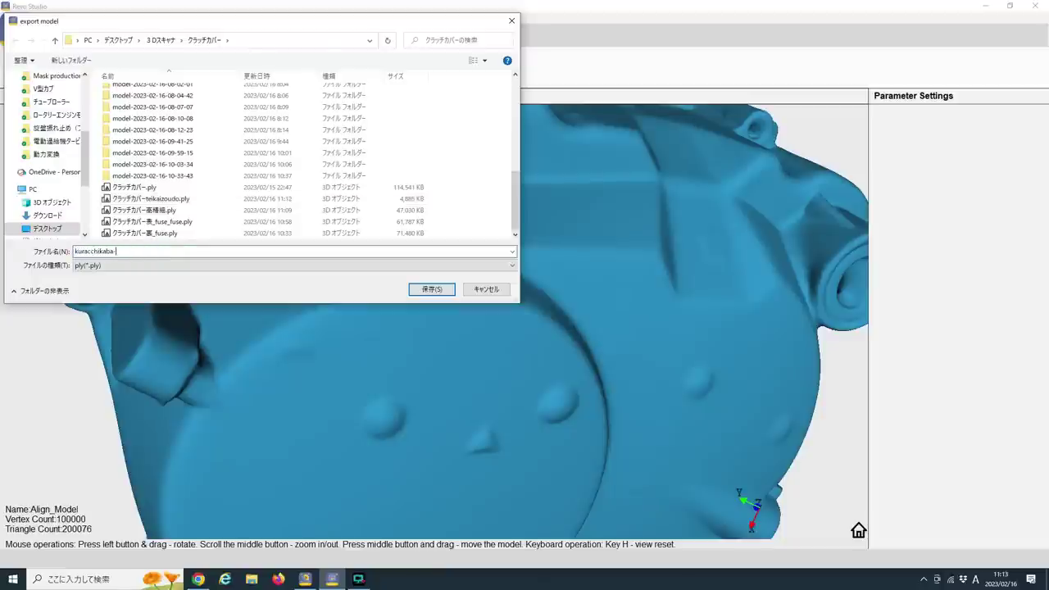
text(クラッチカバー低解像度)
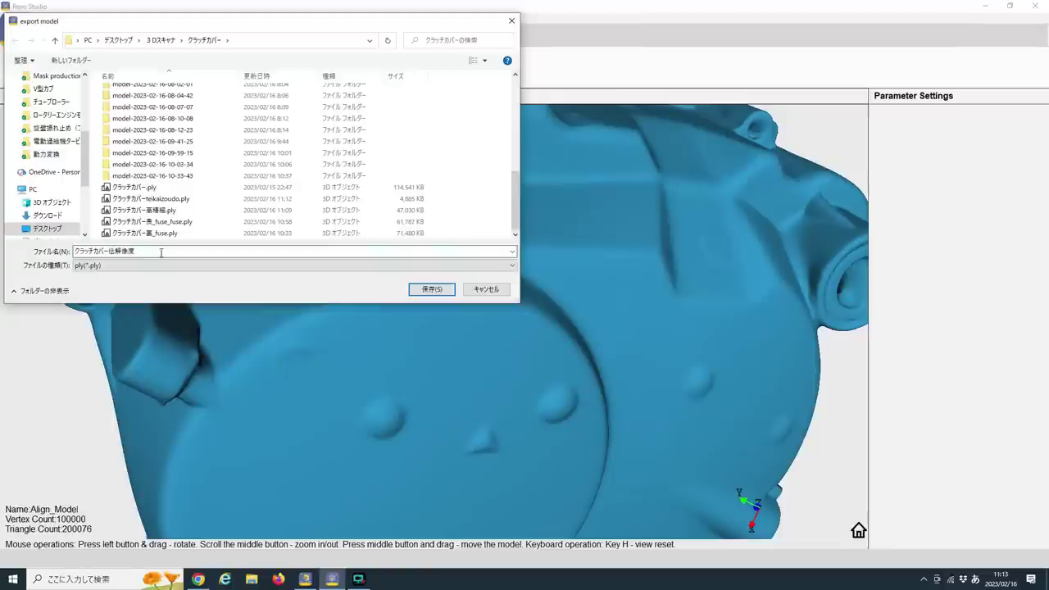
click(296, 265)
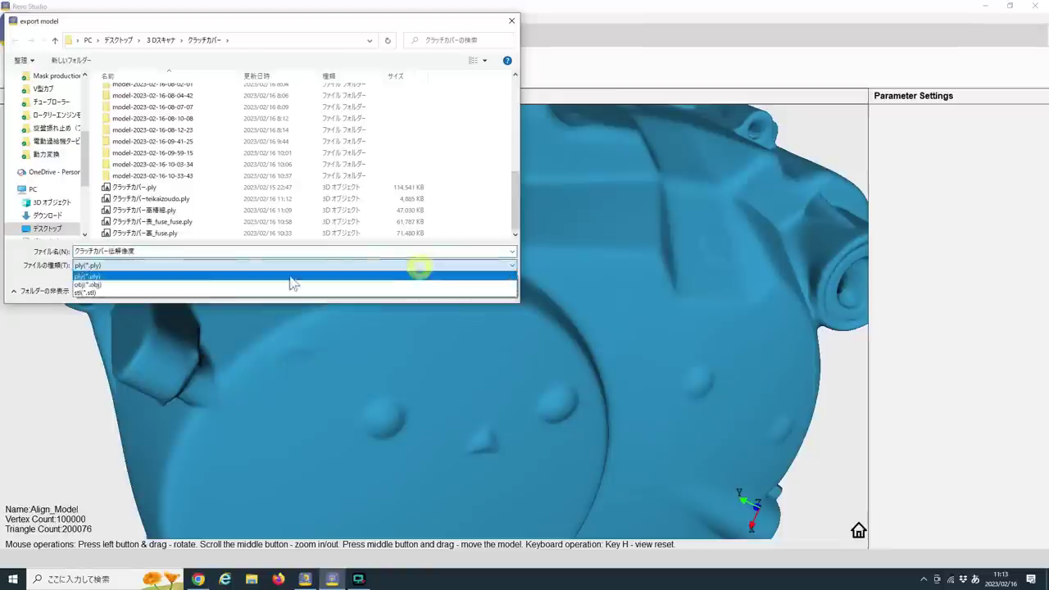
click(91, 293)
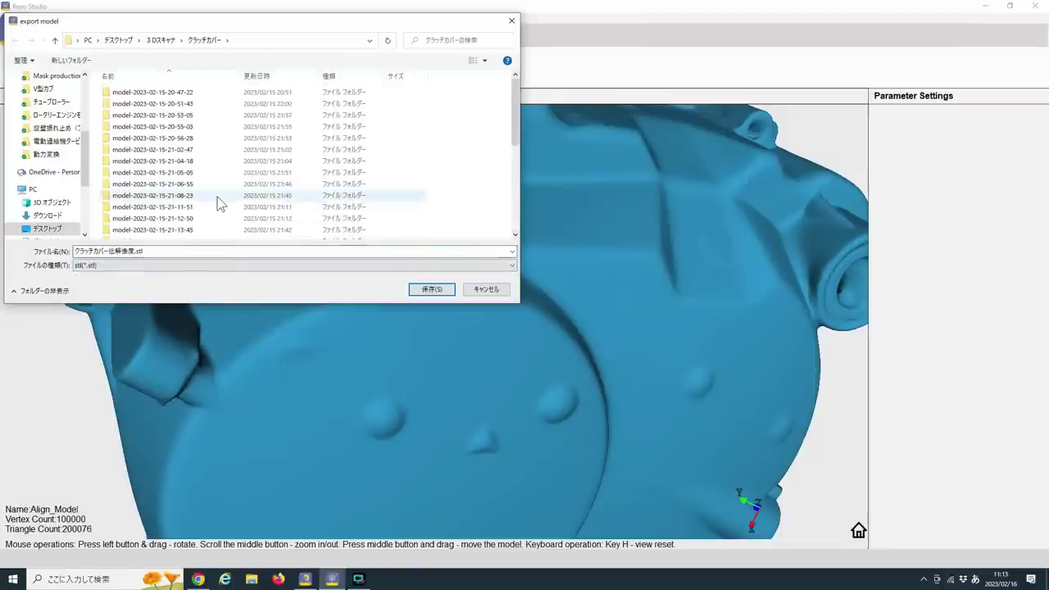
click(424, 291)
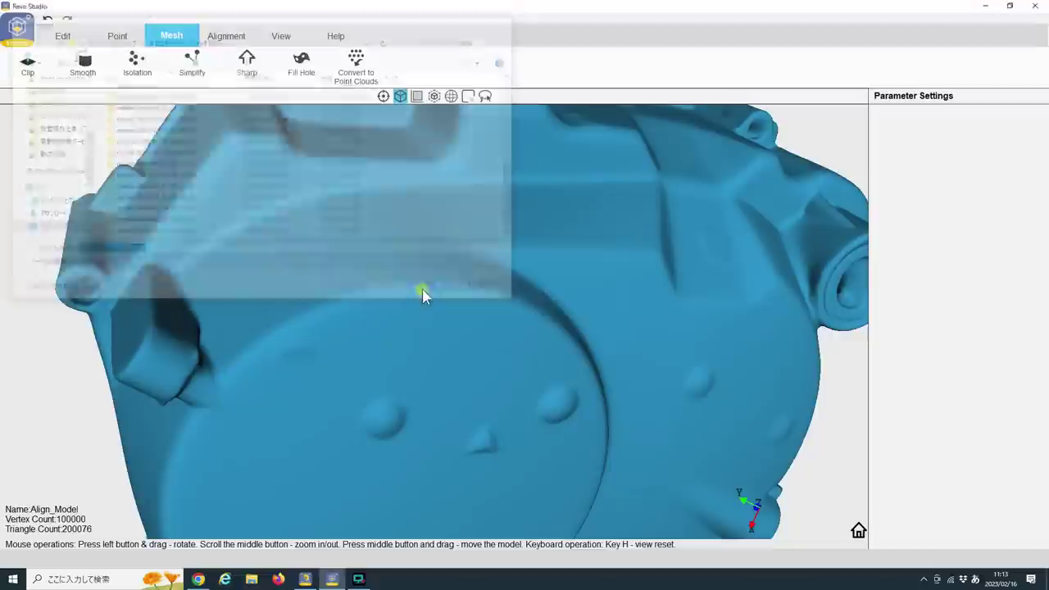
click(522, 302)
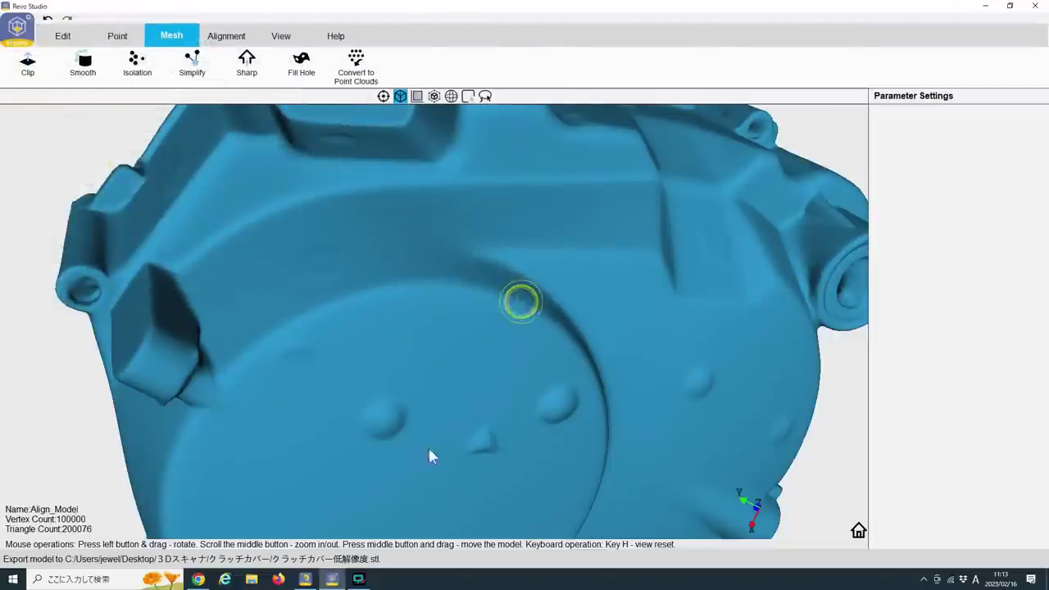
- Orbit the mesh to view the clutch cover's inner cavity
scroll(433, 444, down, 5)
scroll(457, 440, down, 2)
drag(480, 281, 473, 473)
mouse_move(465, 335)
mouse_down()
mouse_move(475, 405)
mouse_move(494, 399)
mouse_move(483, 369)
mouse_move(494, 351)
mouse_move(469, 322)
mouse_up()
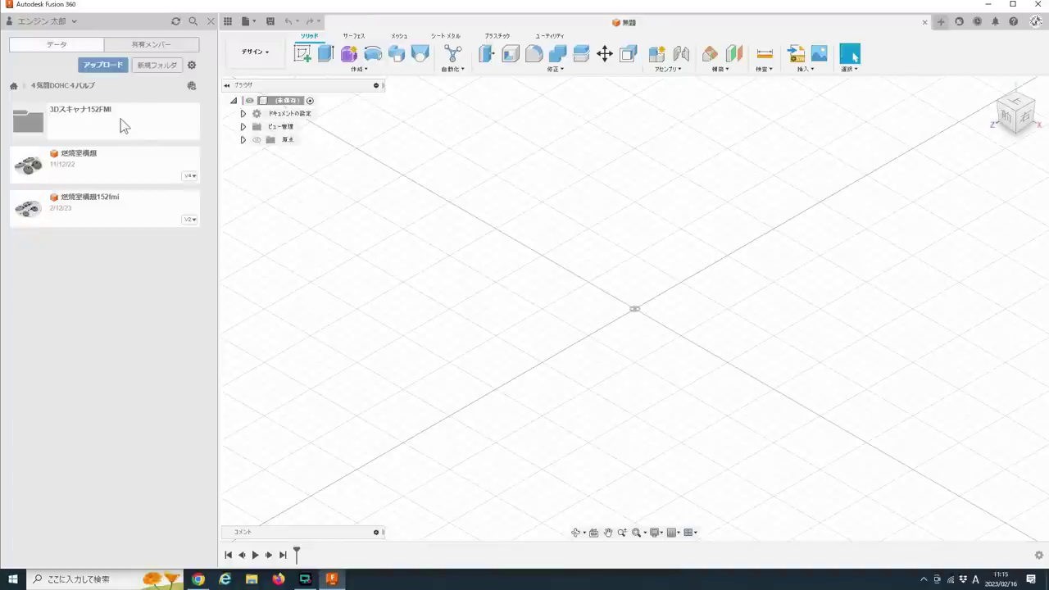
- Insert クラッチカバー低解像度.stl from the 3Dスキャナ > クラッチカバー folder as a mesh body
click(814, 72)
click(820, 161)
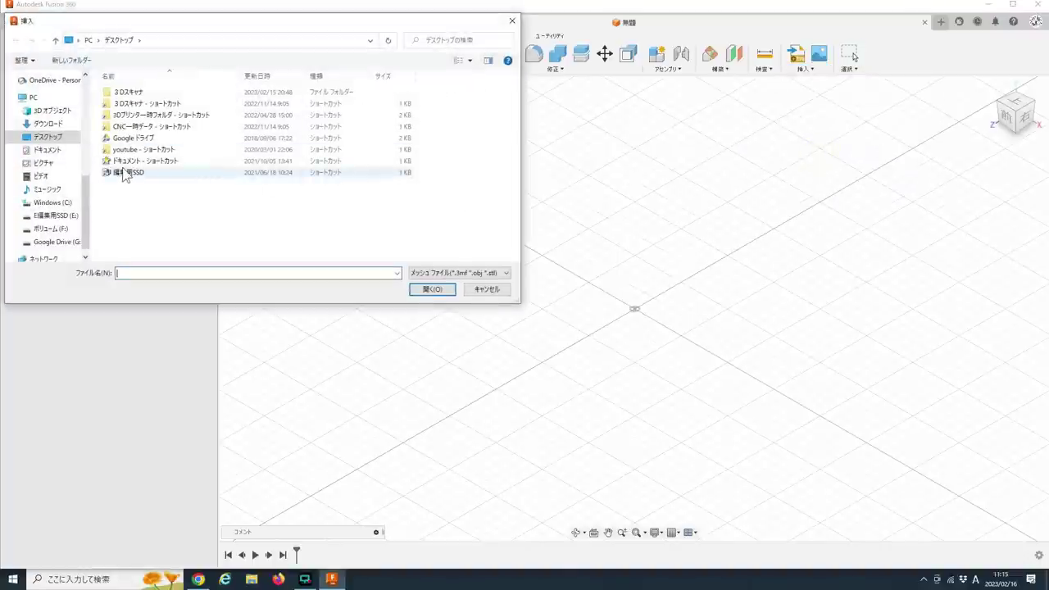
mouse_move(47, 164)
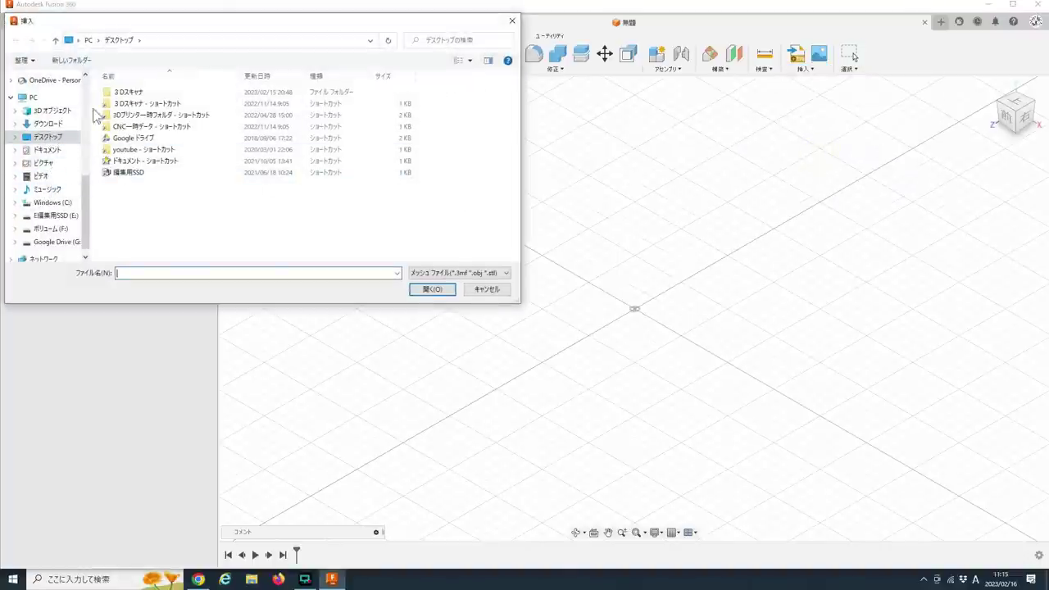
double_click(121, 93)
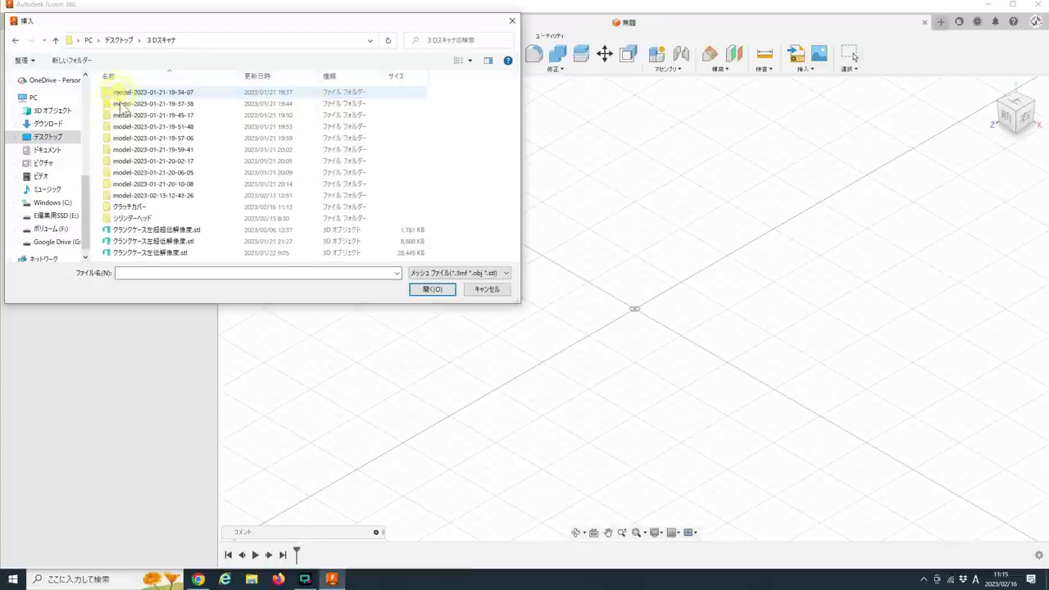
double_click(131, 207)
scroll(138, 209, down, 5)
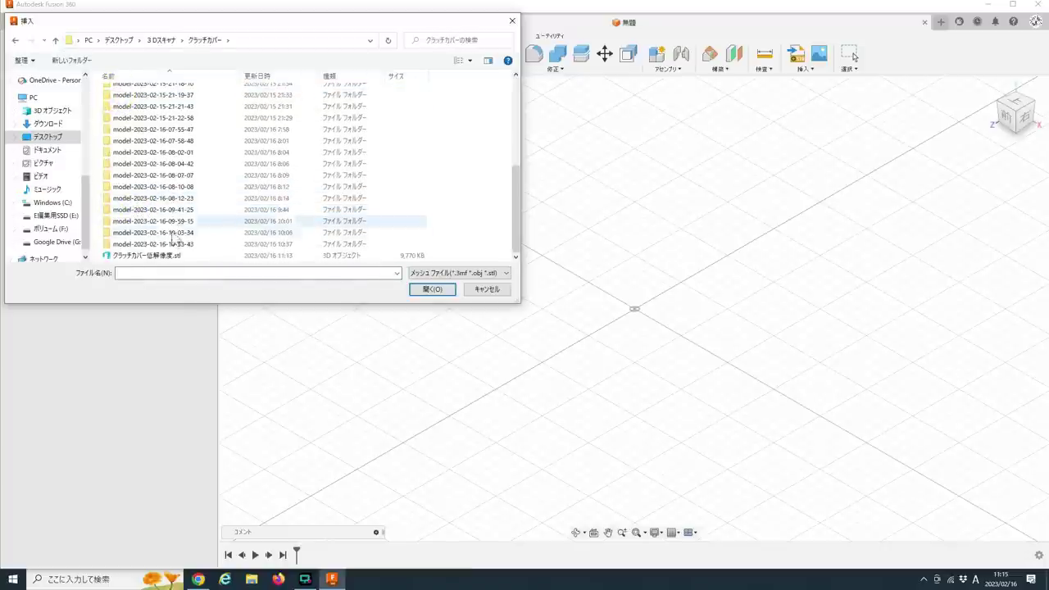
click(164, 255)
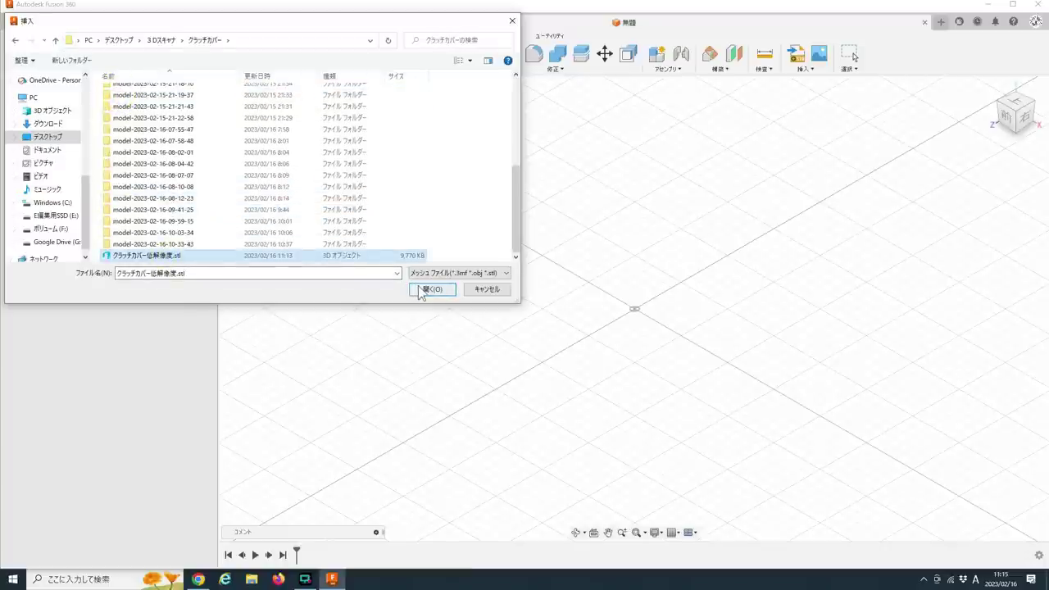
click(431, 290)
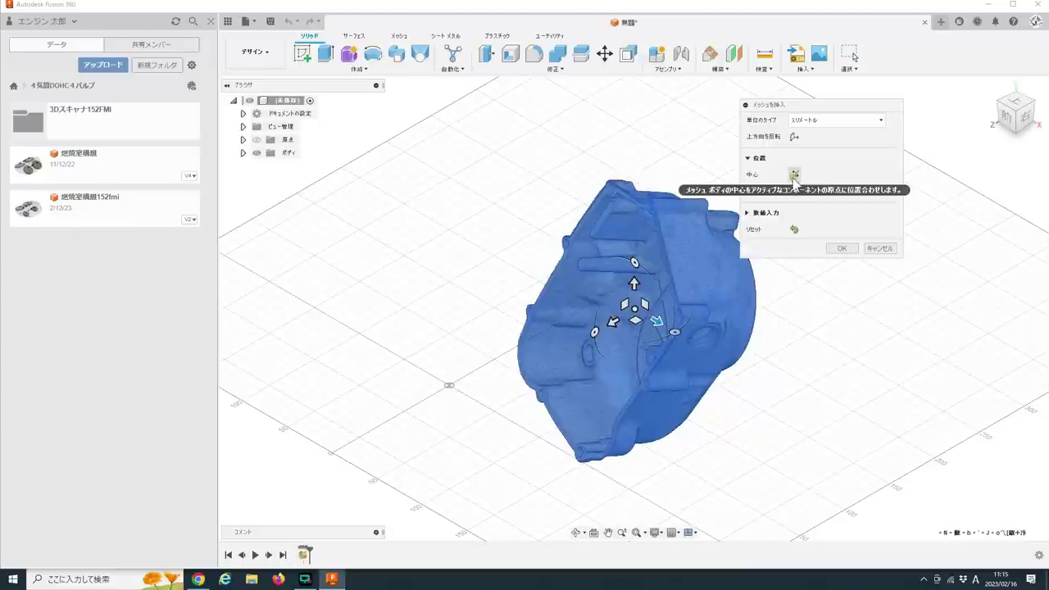
click(842, 248)
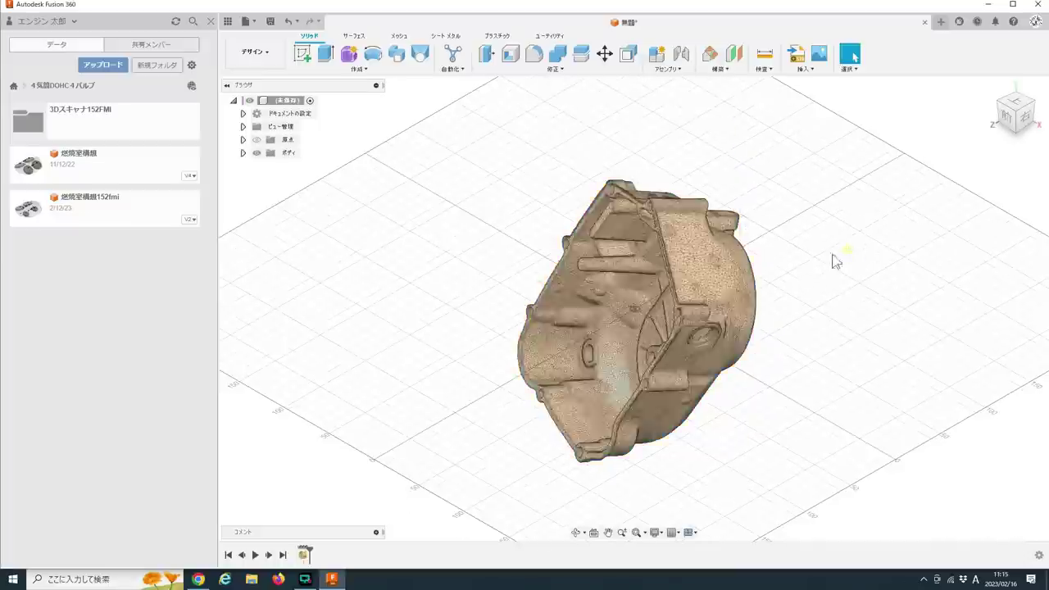
scroll(768, 248, up, 5)
scroll(659, 274, up, 3)
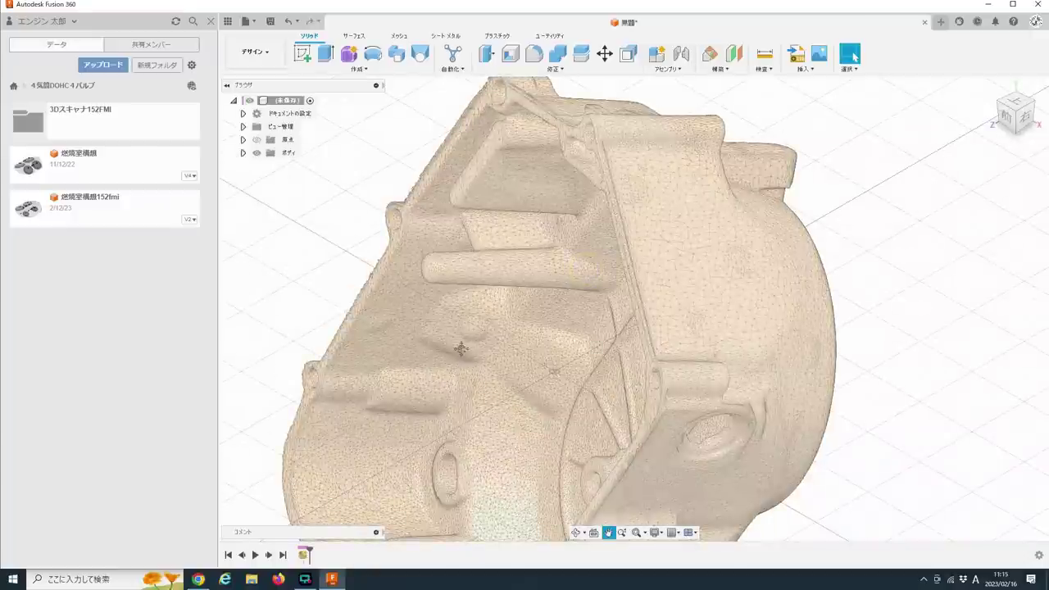
- Start a mesh Reduce using the Adaptive type and the Face Count method
middle_drag(462, 349, 503, 328)
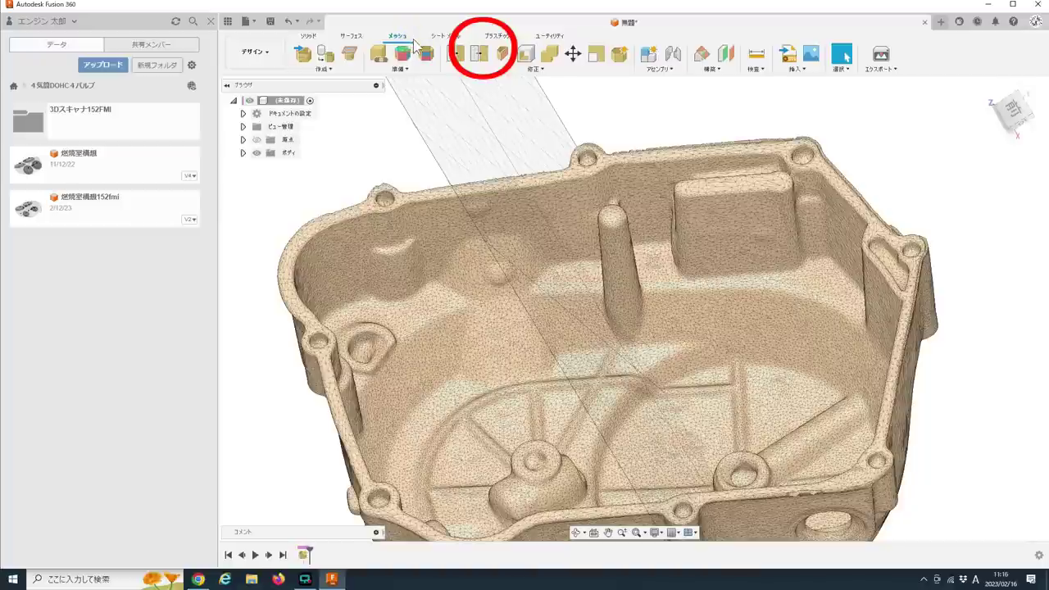
click(482, 60)
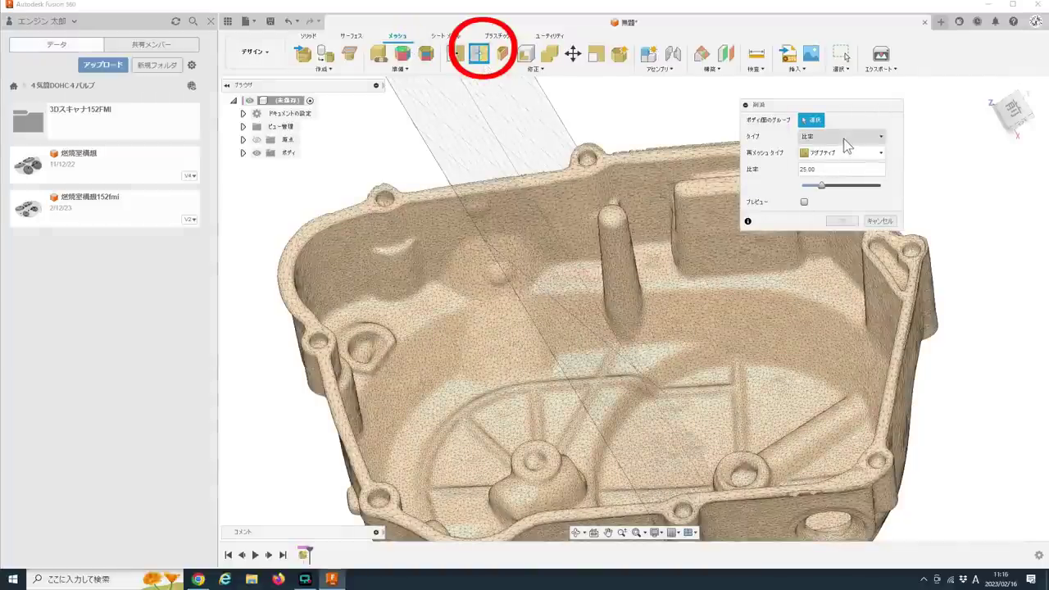
click(844, 154)
click(832, 168)
click(842, 136)
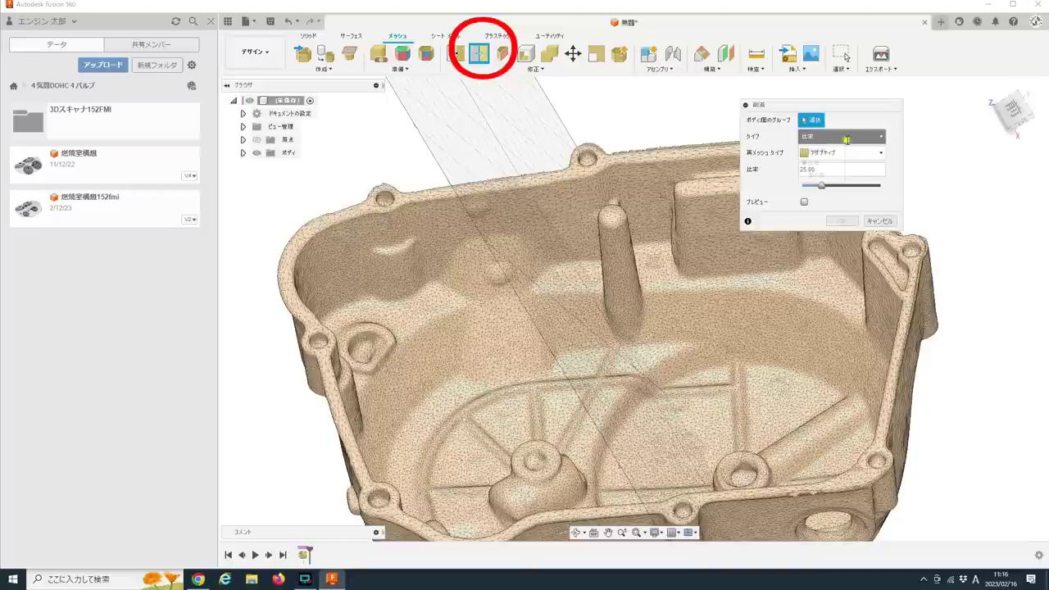
click(819, 174)
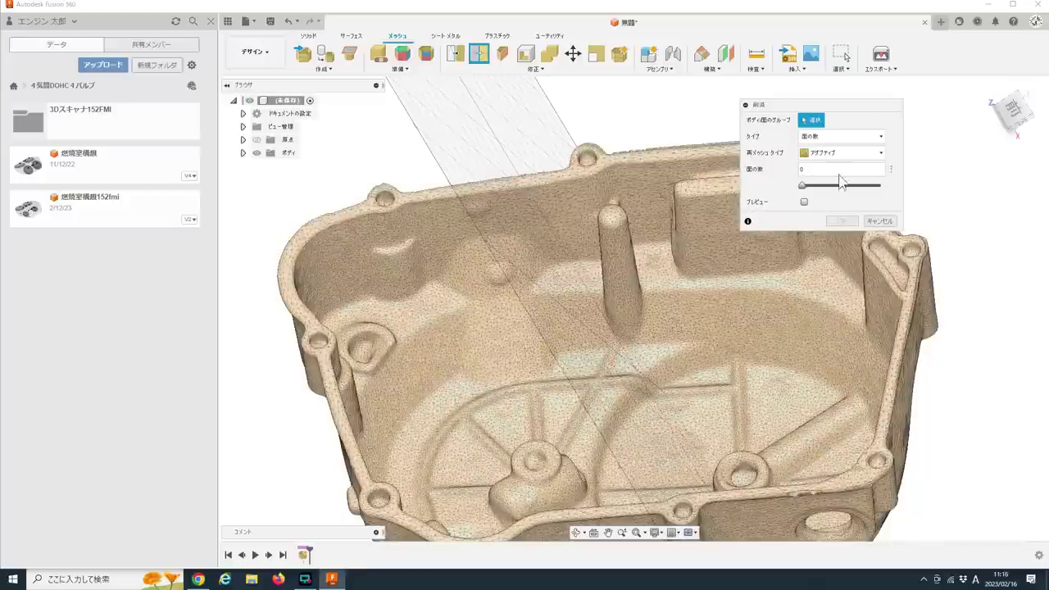
- Set the target to 50000 faces with preview on and confirm the reduction
click(824, 169)
text(50000)
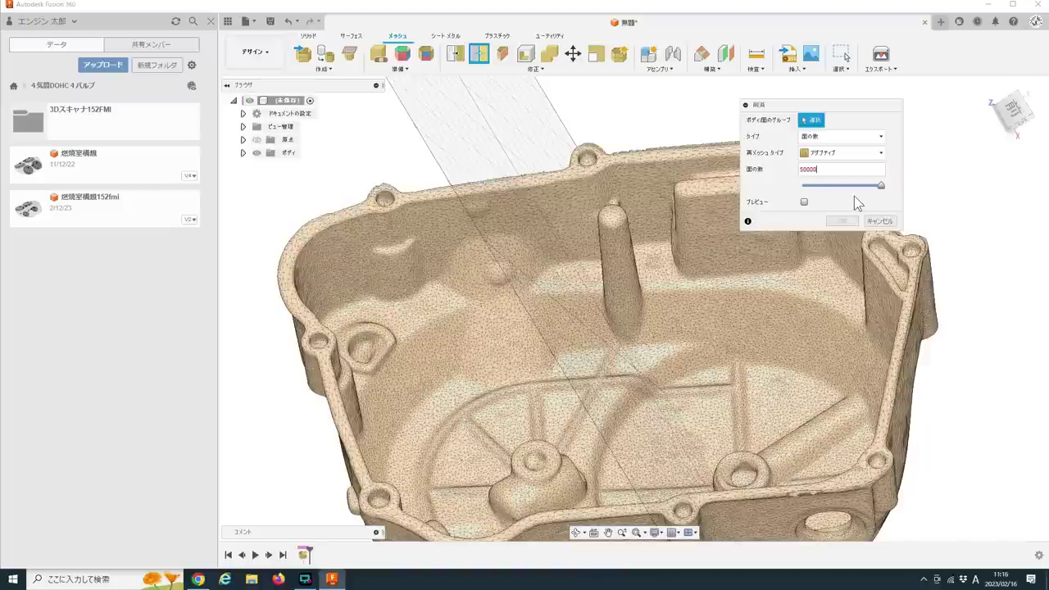
click(804, 202)
click(865, 169)
text(5000)
key(Return)
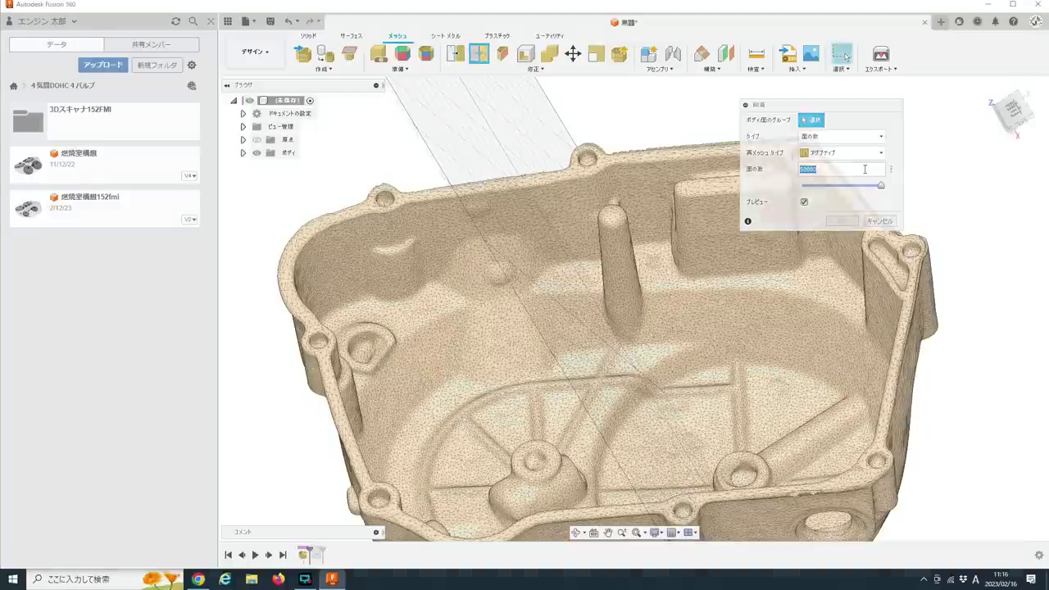
scroll(703, 402, up, 3)
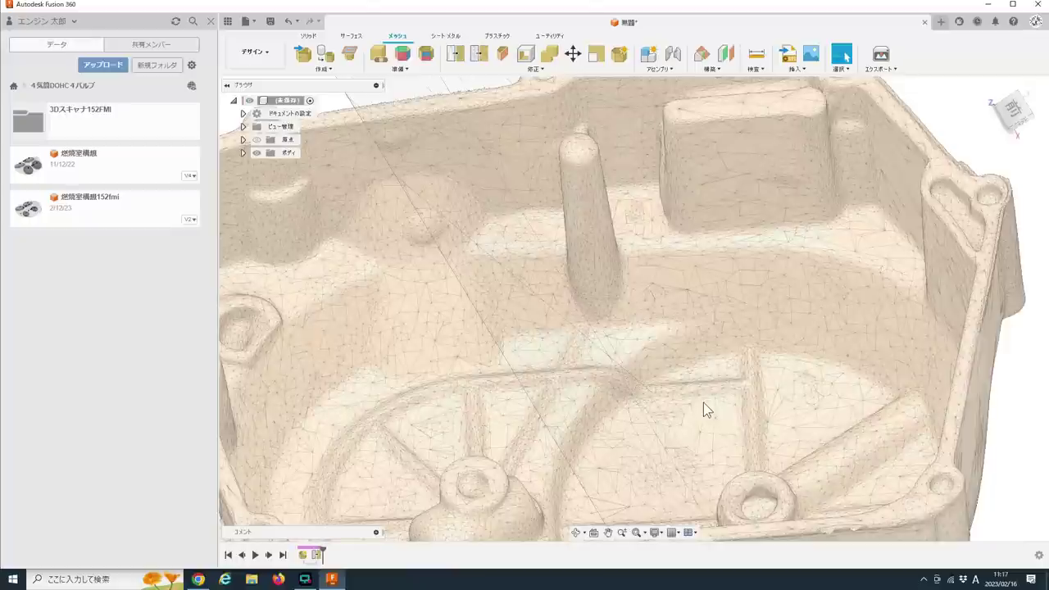
scroll(703, 403, down, 3)
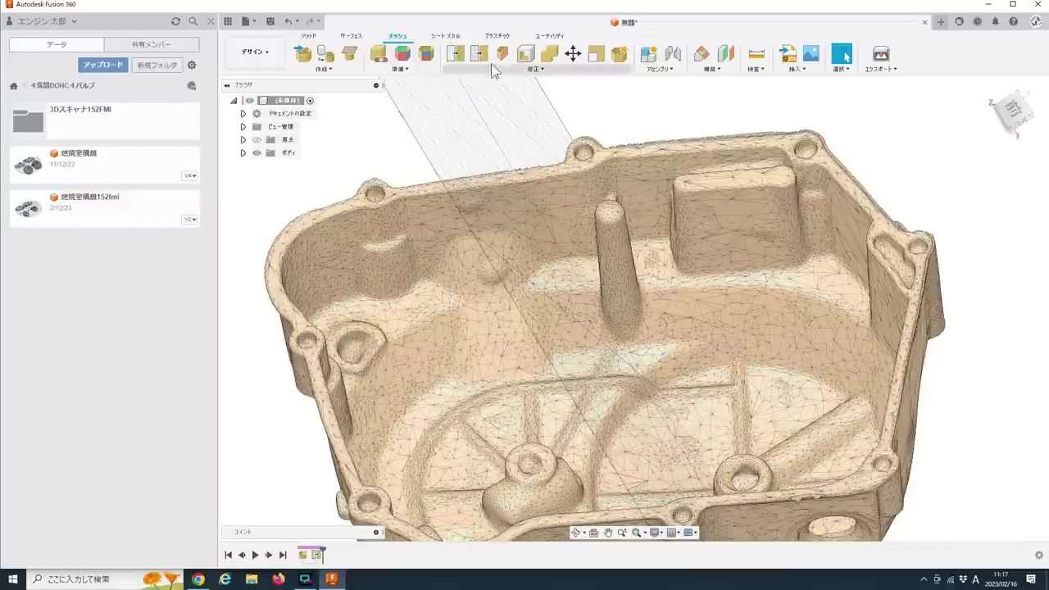
- Cut the clutch cover body and paste it into the Bodies folder
right_click(305, 166)
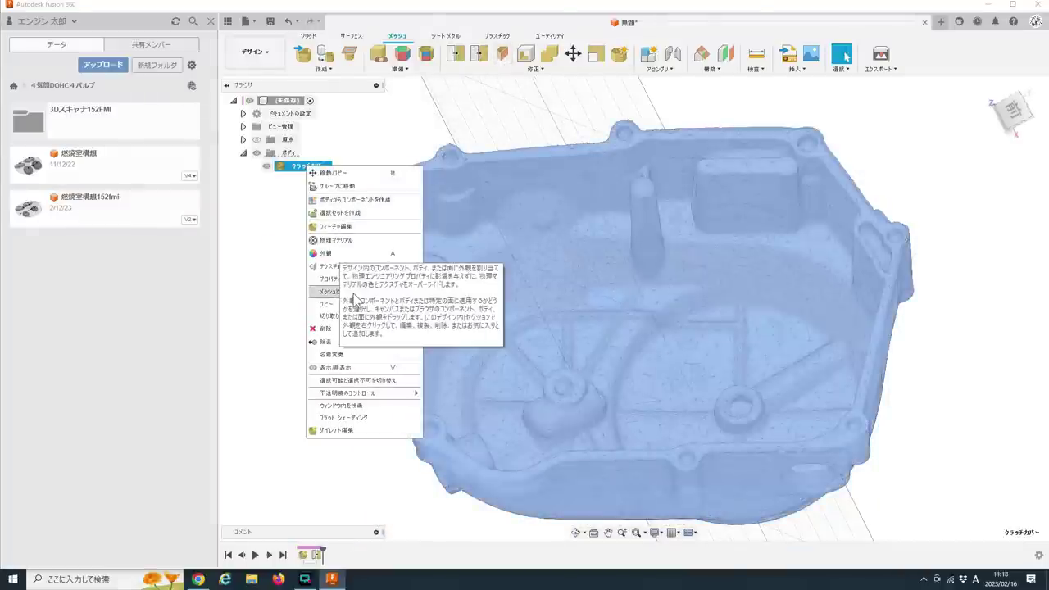
click(344, 314)
right_click(292, 156)
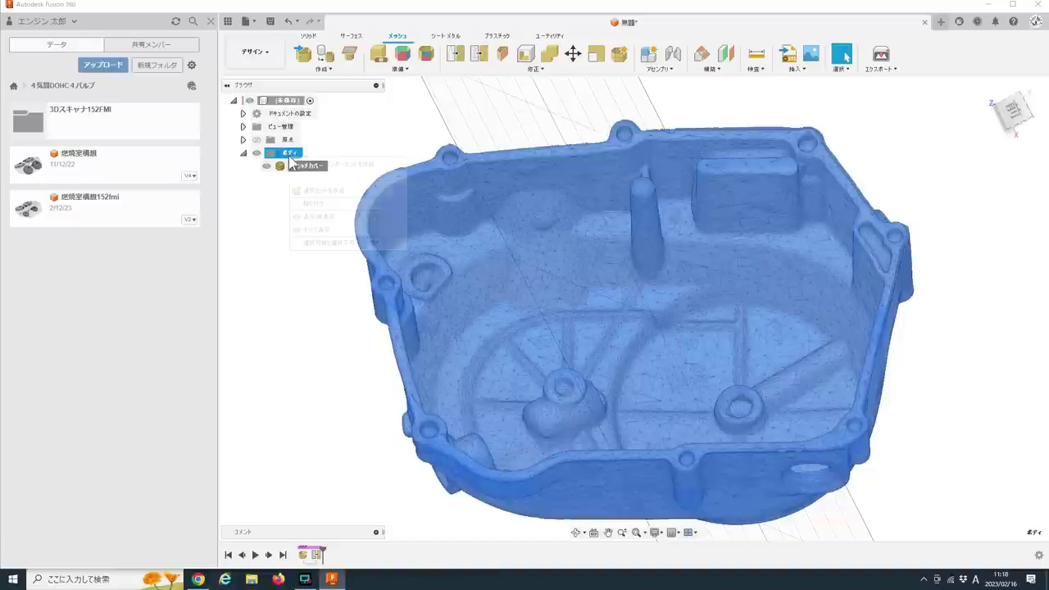
click(317, 205)
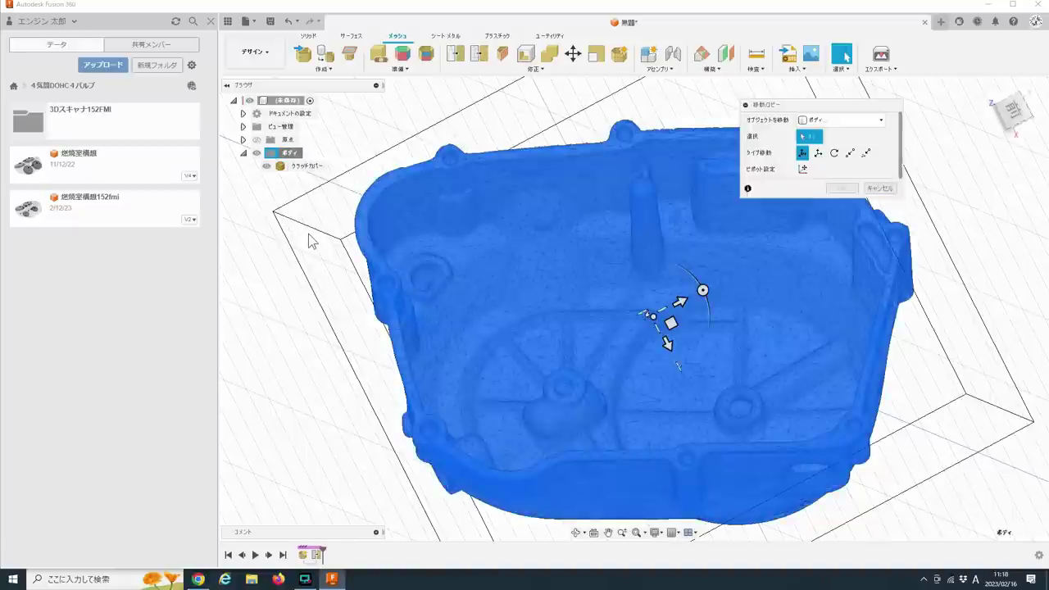
click(842, 303)
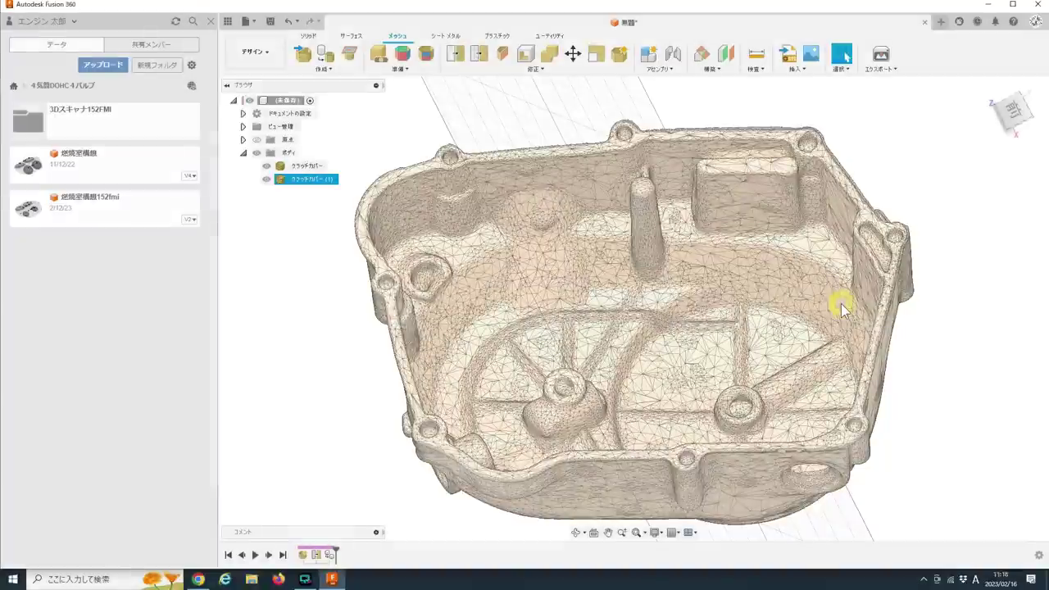
- Convert the pasted clutch cover mesh into a solid and orbit to view its interior
click(598, 69)
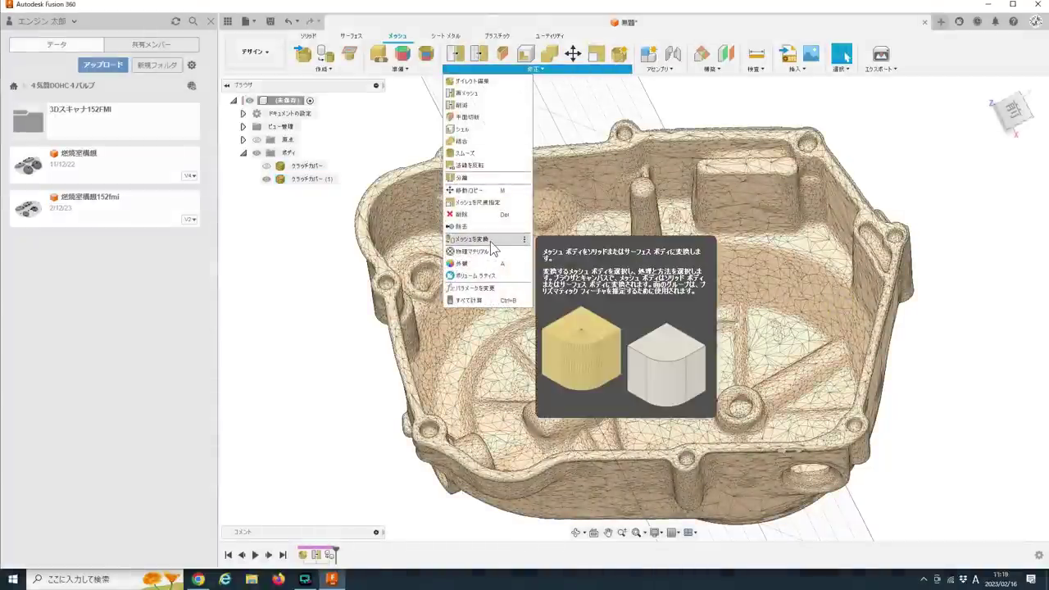
click(475, 239)
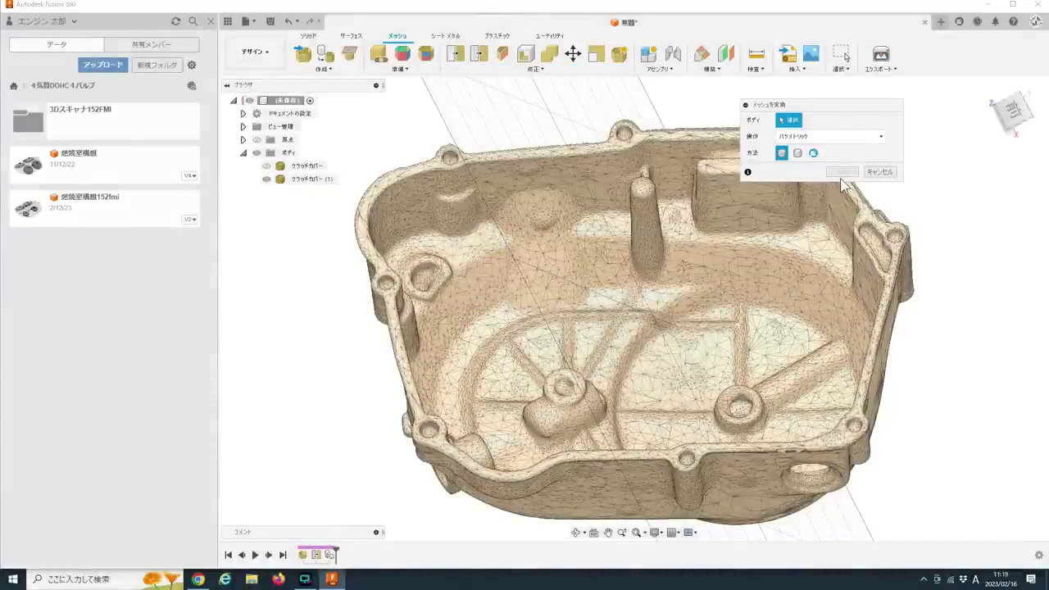
click(583, 251)
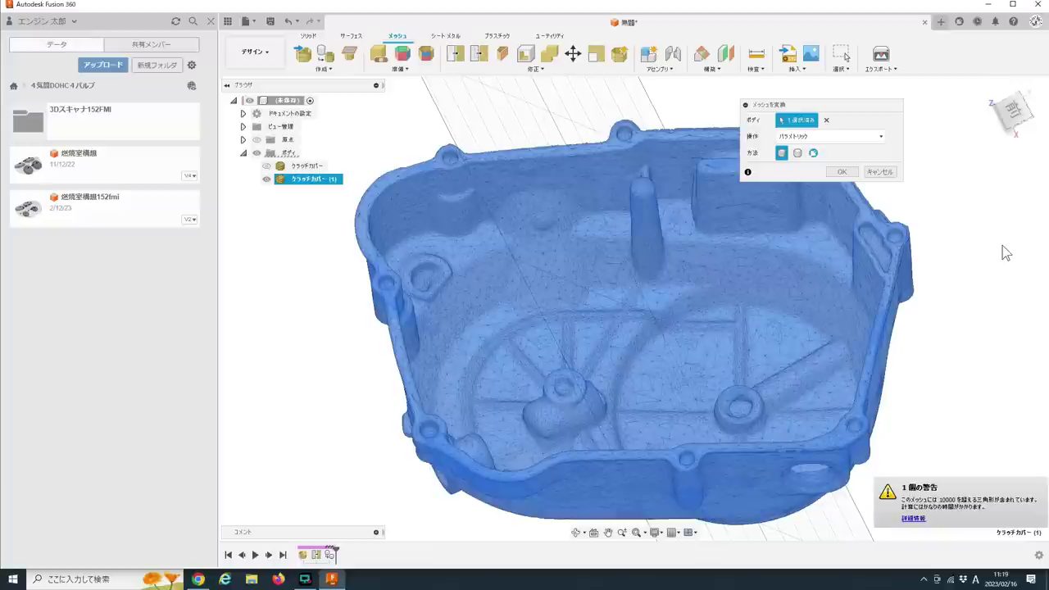
click(842, 172)
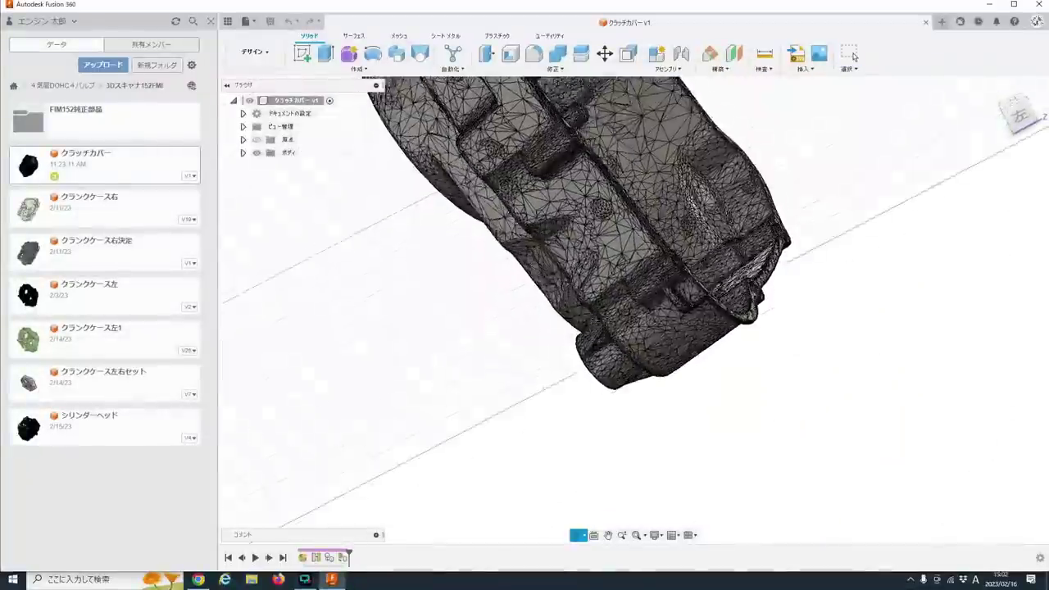
shift+middle_drag(516, 141, 476, 260)
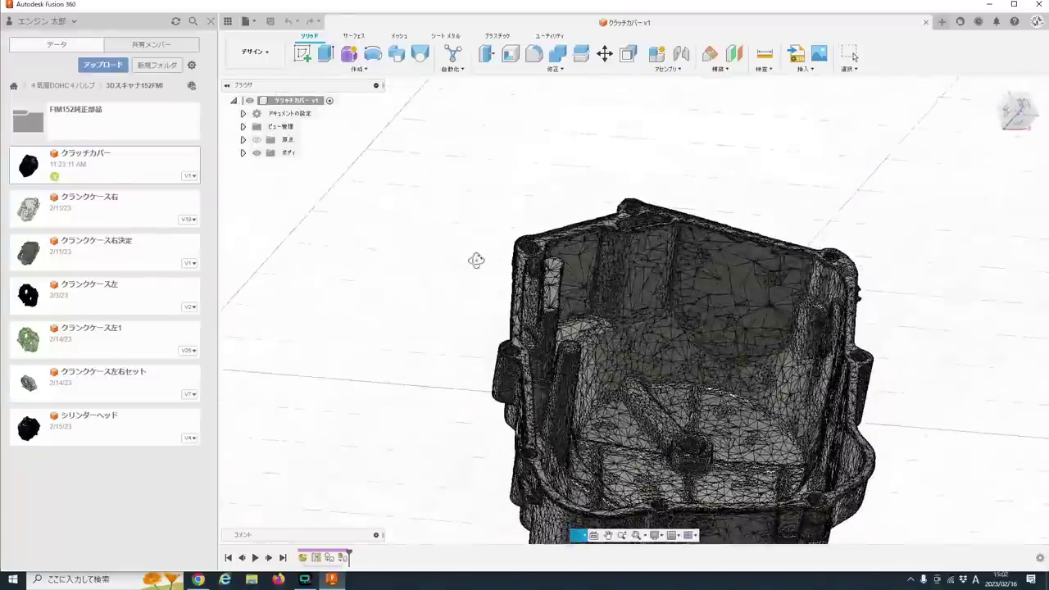
- Start a three-point construction plane and pick the first vertices on the clutch cover mesh
middle_drag(548, 327, 567, 168)
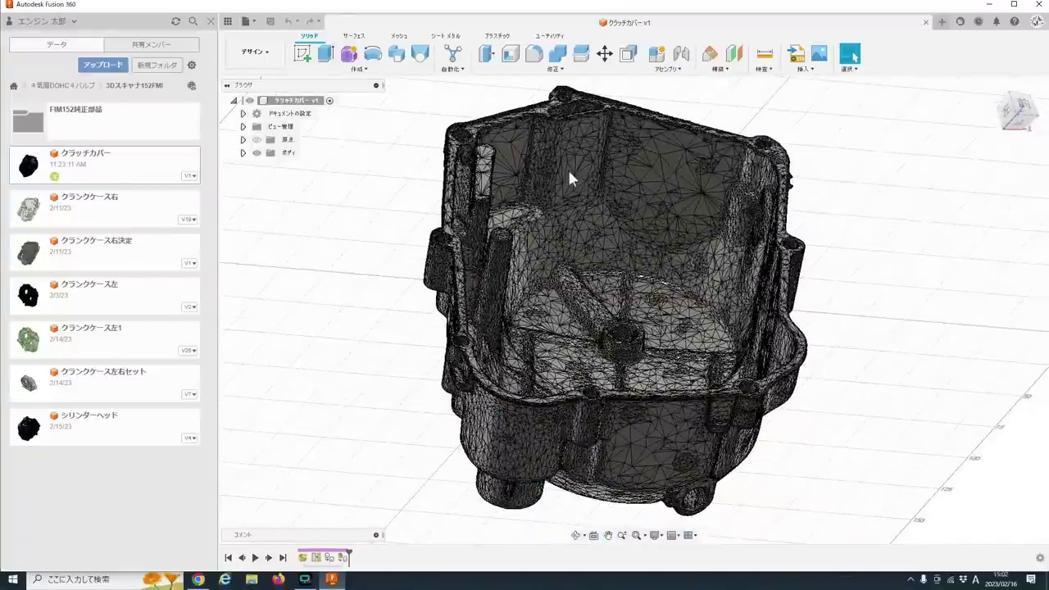
click(734, 72)
click(750, 137)
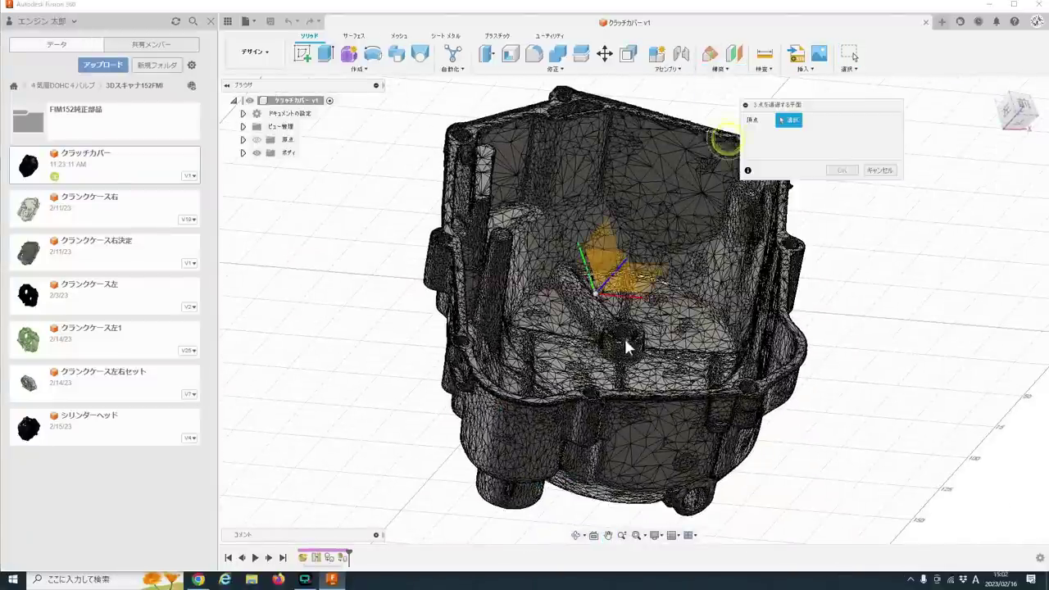
scroll(625, 344, up, 5)
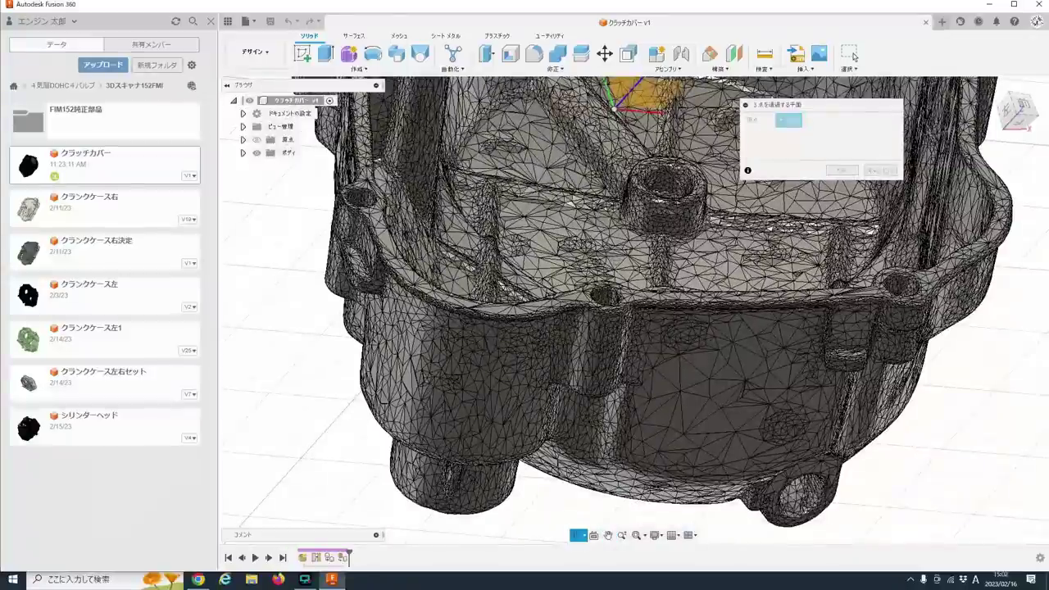
drag(574, 328, 537, 297)
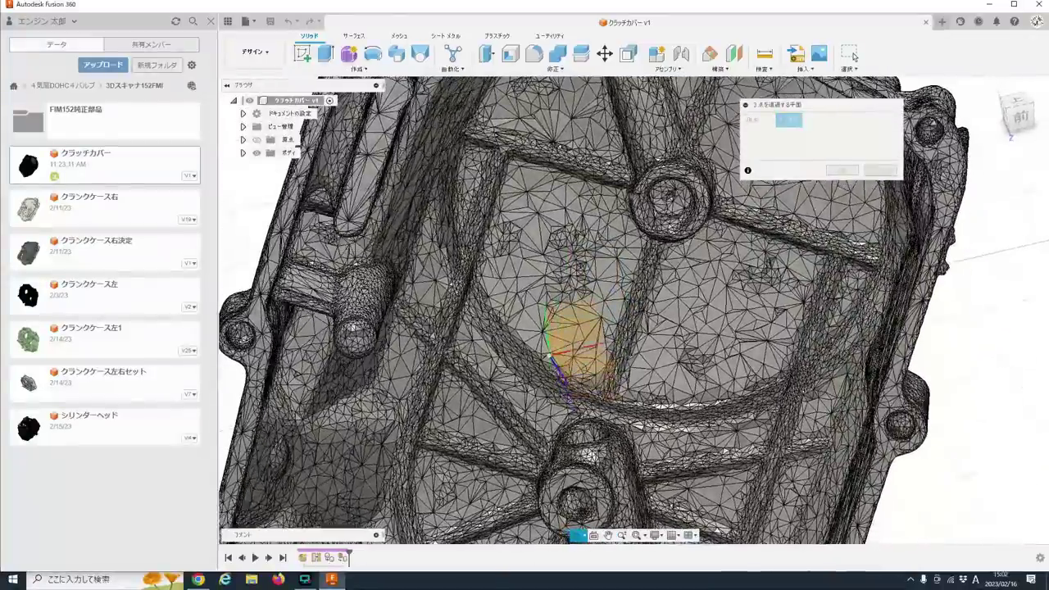
middle_drag(537, 297, 644, 261)
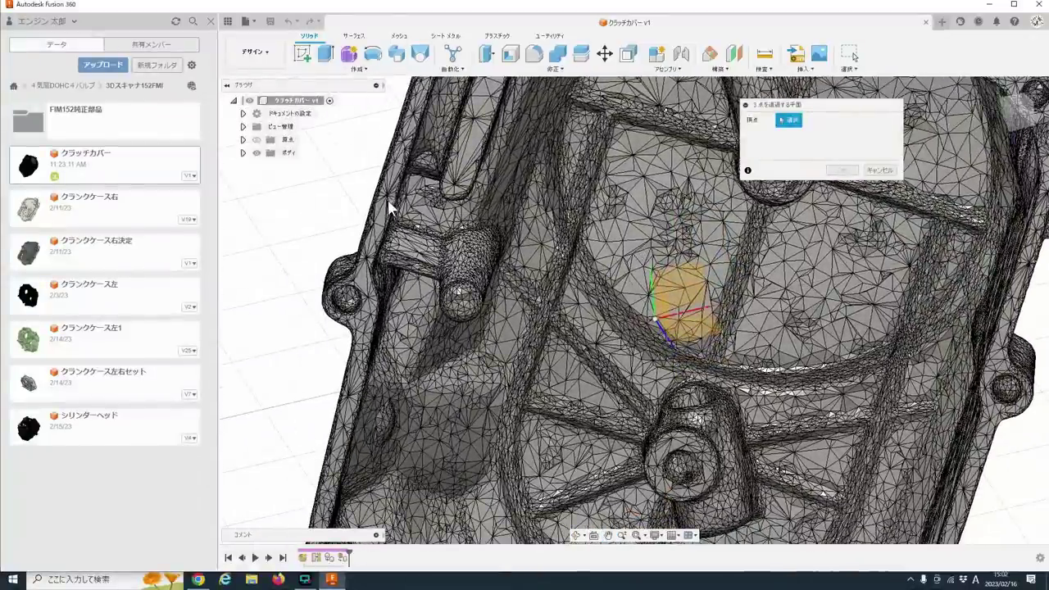
middle_drag(494, 225, 238, 241)
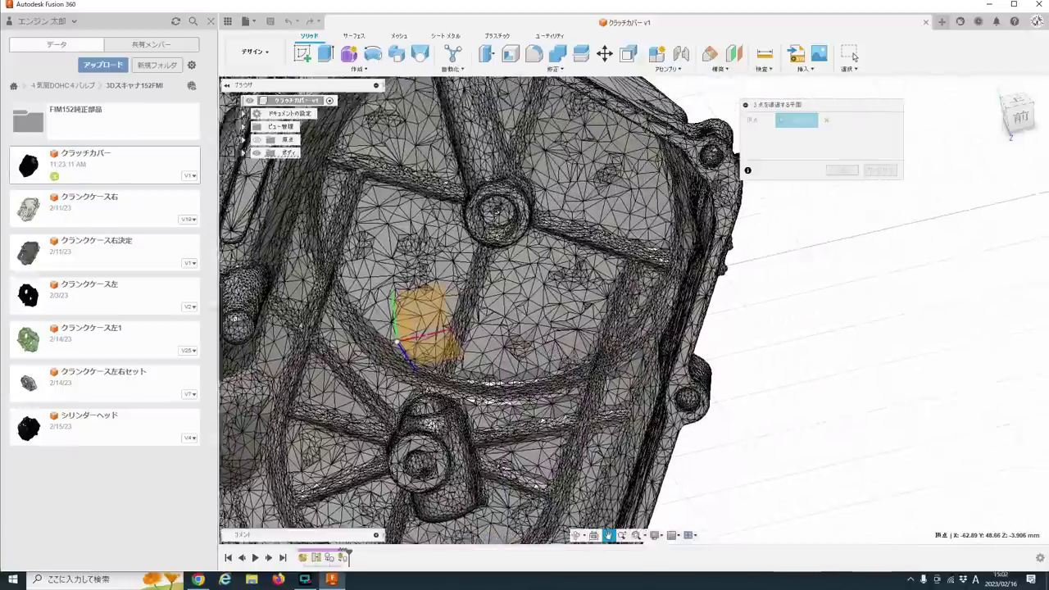
middle_drag(580, 344, 553, 391)
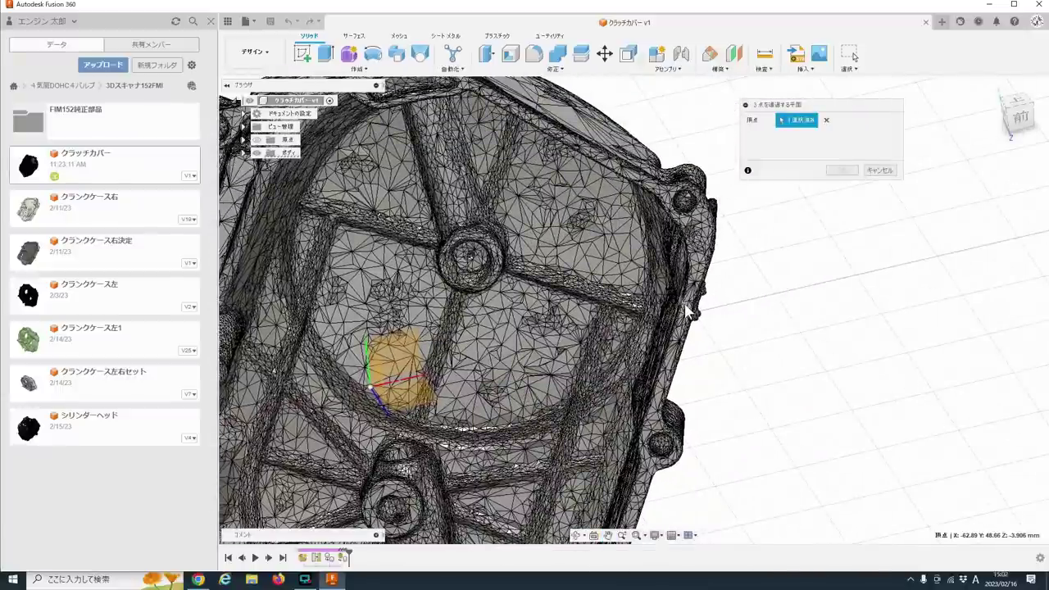
scroll(627, 270, up, 2)
scroll(635, 272, up, 2)
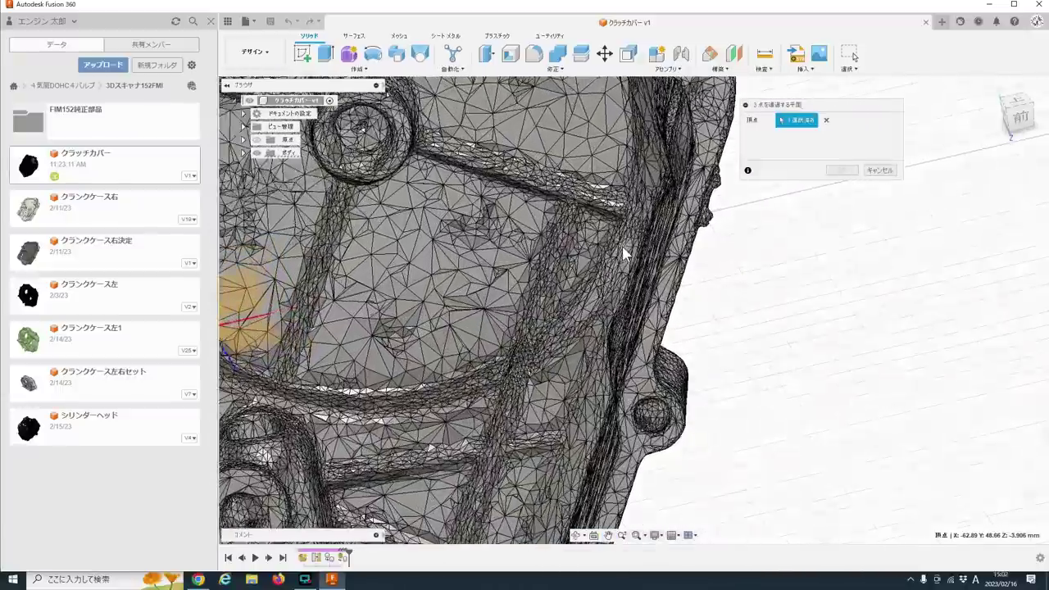
scroll(642, 266, up, 1)
scroll(644, 302, up, 1)
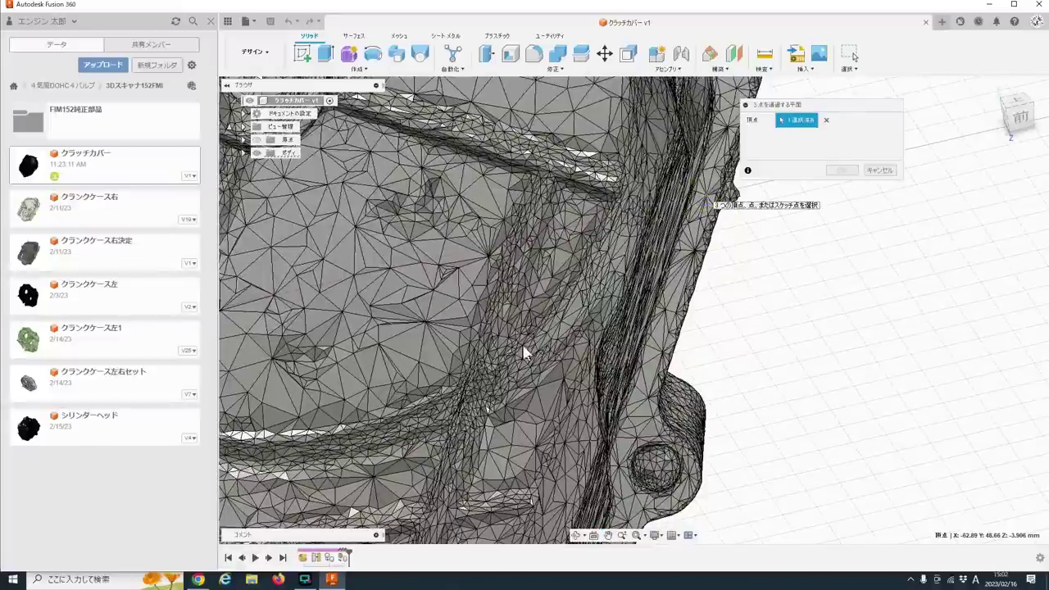
click(677, 370)
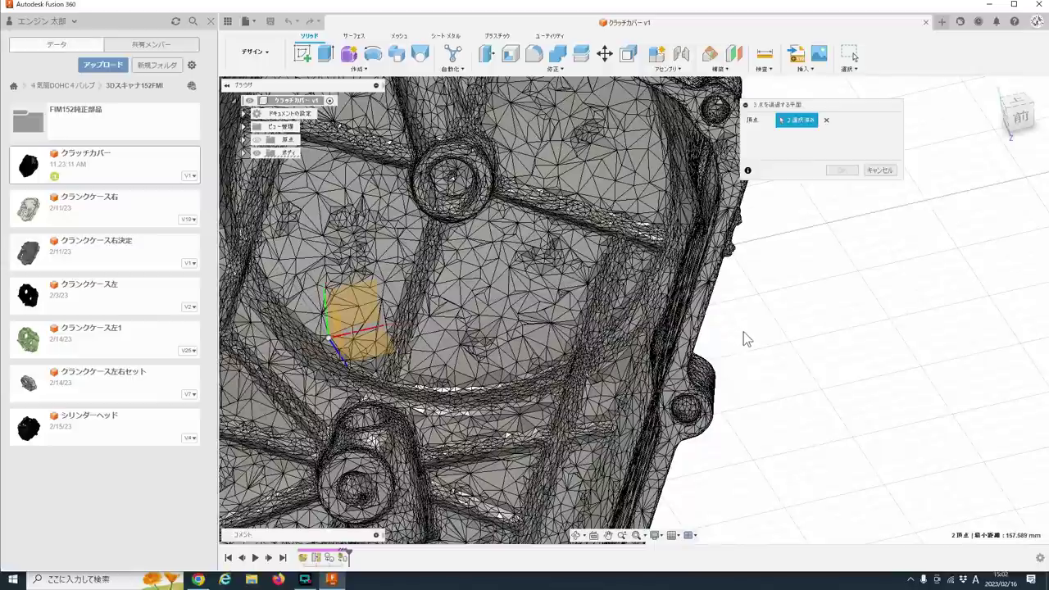
- Pick the third vertex on the cover's lower edge and confirm the three-point plane
scroll(743, 339, down, 5)
shift+middle_drag(698, 216, 667, 436)
scroll(576, 393, up, 1)
scroll(508, 376, up, 2)
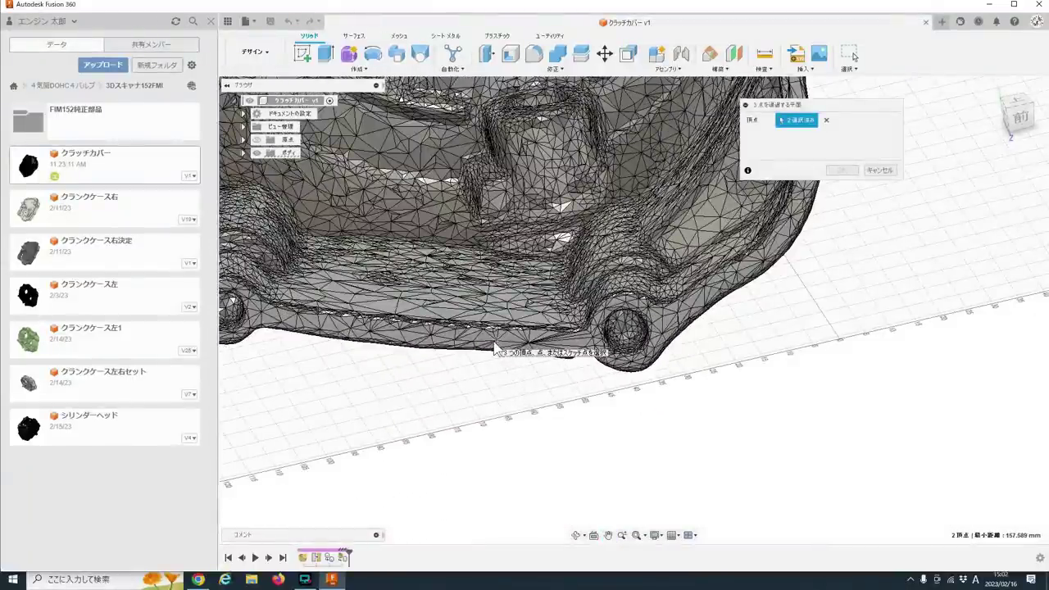
click(495, 346)
scroll(767, 345, down, 3)
scroll(768, 365, down, 2)
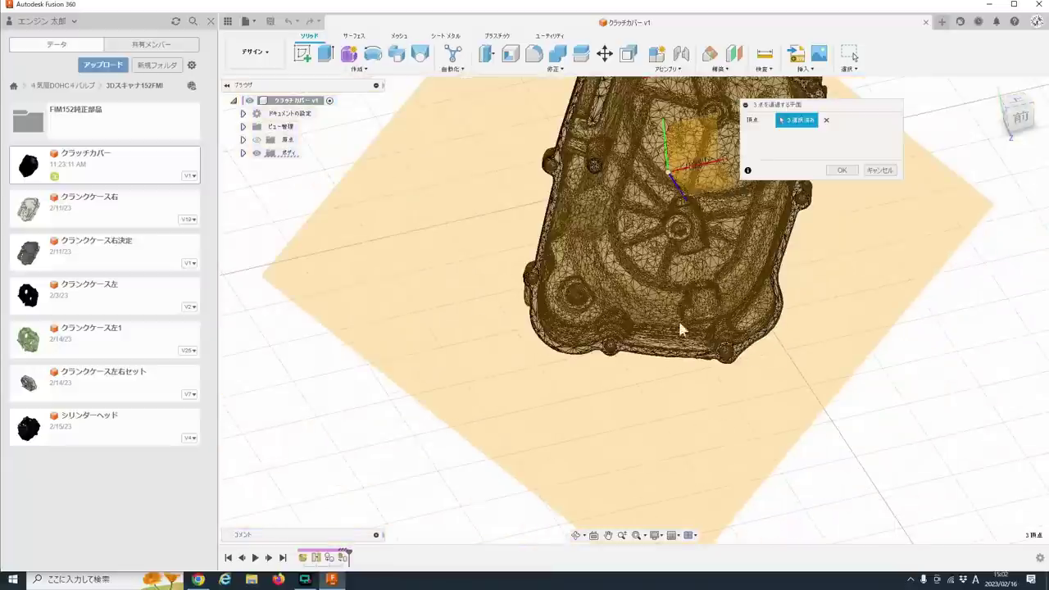
middle_drag(768, 365, 595, 404)
click(845, 171)
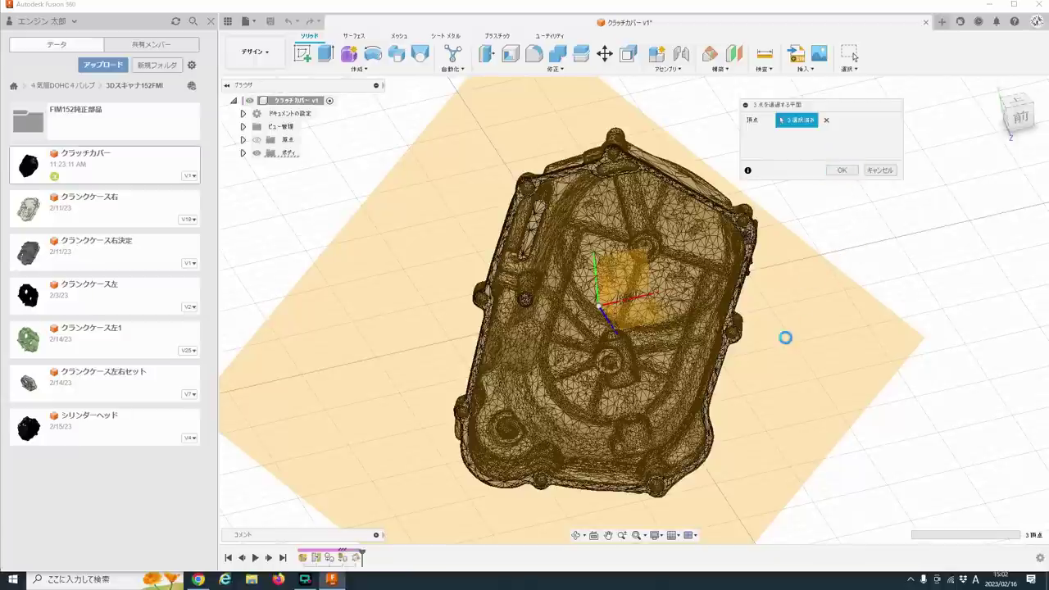
scroll(428, 453, up, 2)
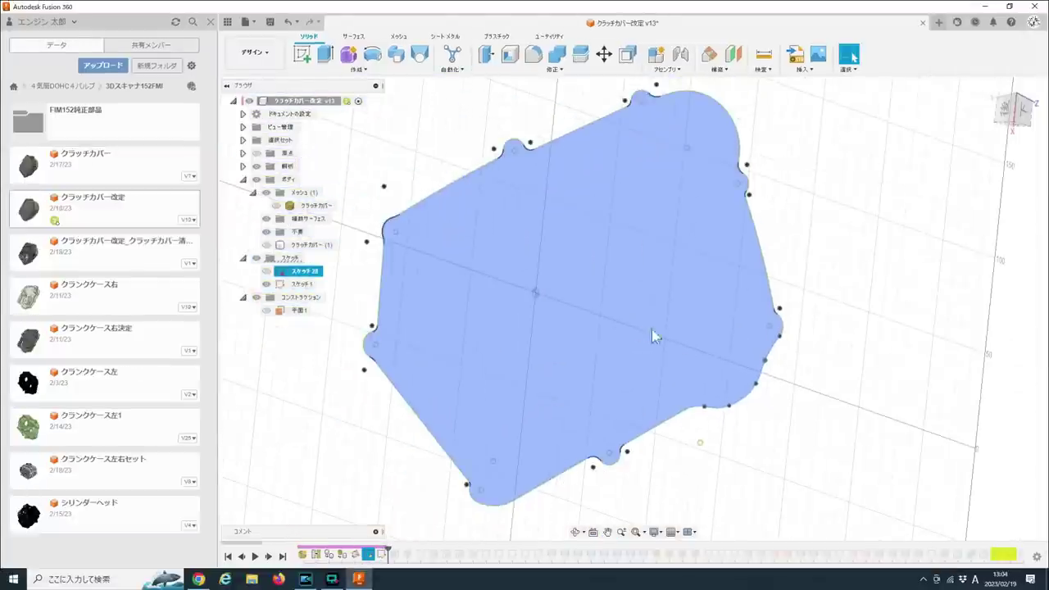
- Show the hidden clutch cover mesh body over the outline sketch
click(277, 205)
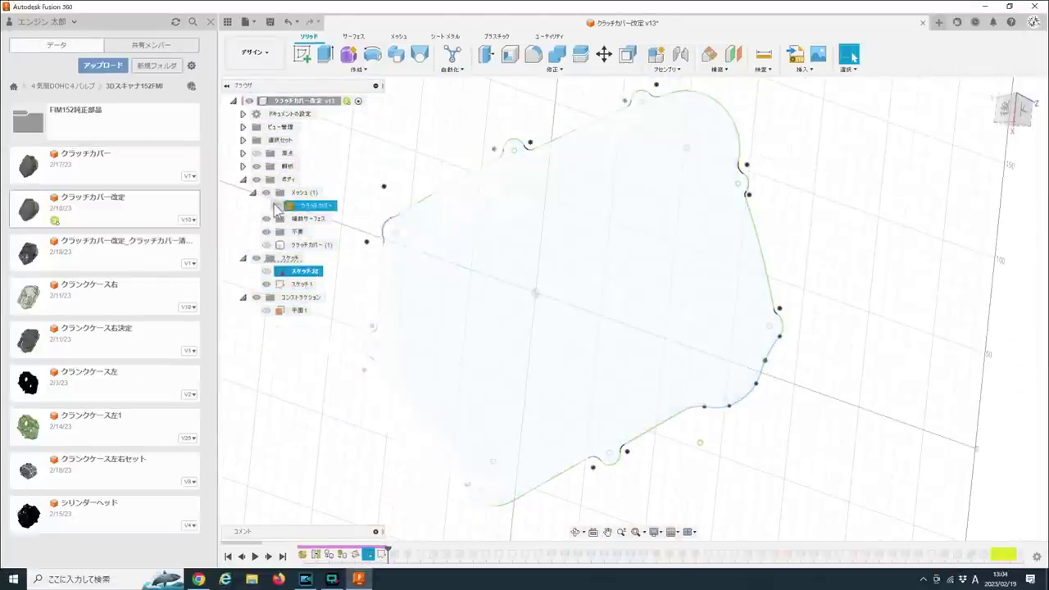
mouse_move(569, 163)
shift+middle_down()
mouse_move(586, 185)
mouse_move(581, 174)
shift+middle_up()
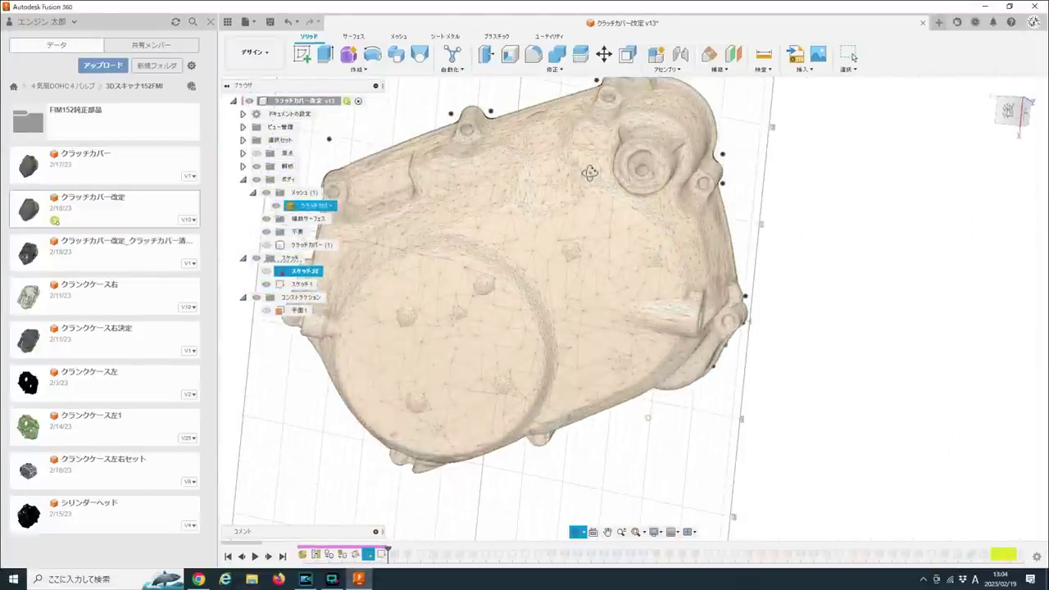
click(834, 138)
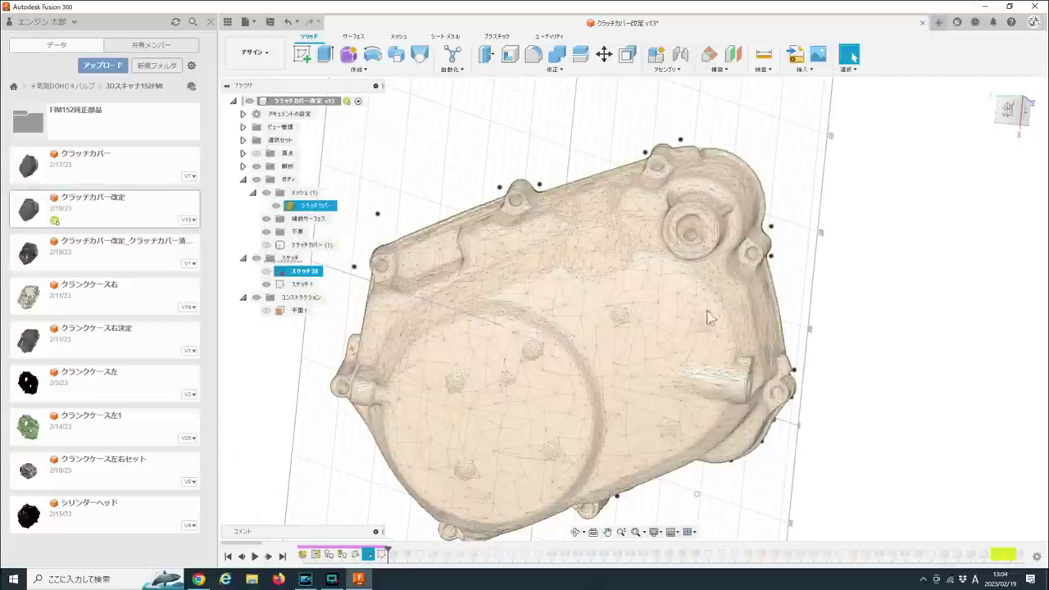
click(593, 535)
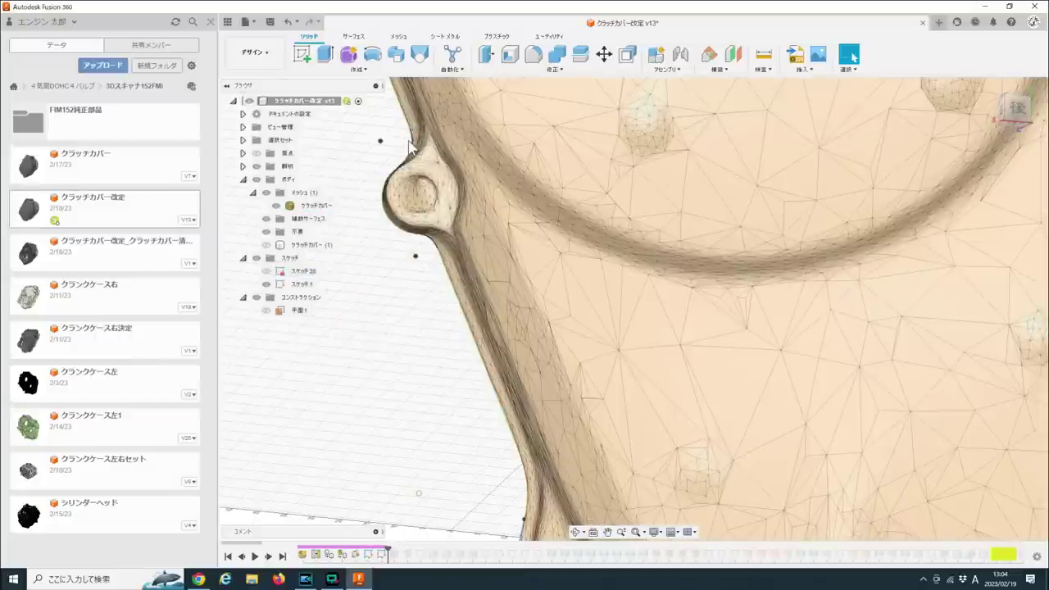
- Zoom in along the mesh edge and lower boss to check the sketch follows it
scroll(400, 230, up, 2)
scroll(402, 231, up, 2)
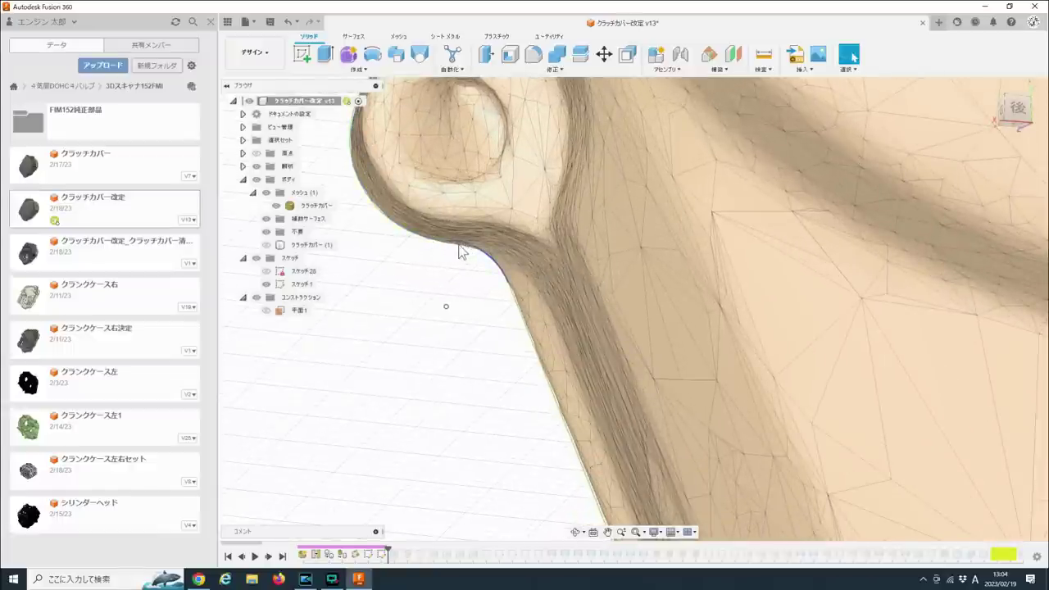
scroll(542, 316, up, 2)
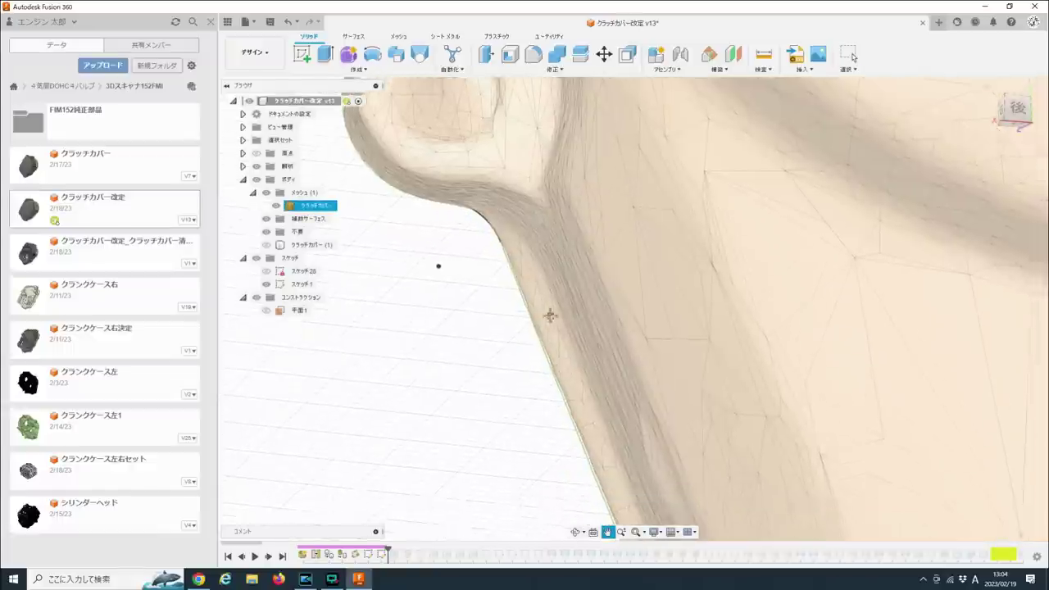
scroll(550, 312, up, 3)
middle_drag(604, 375, 550, 148)
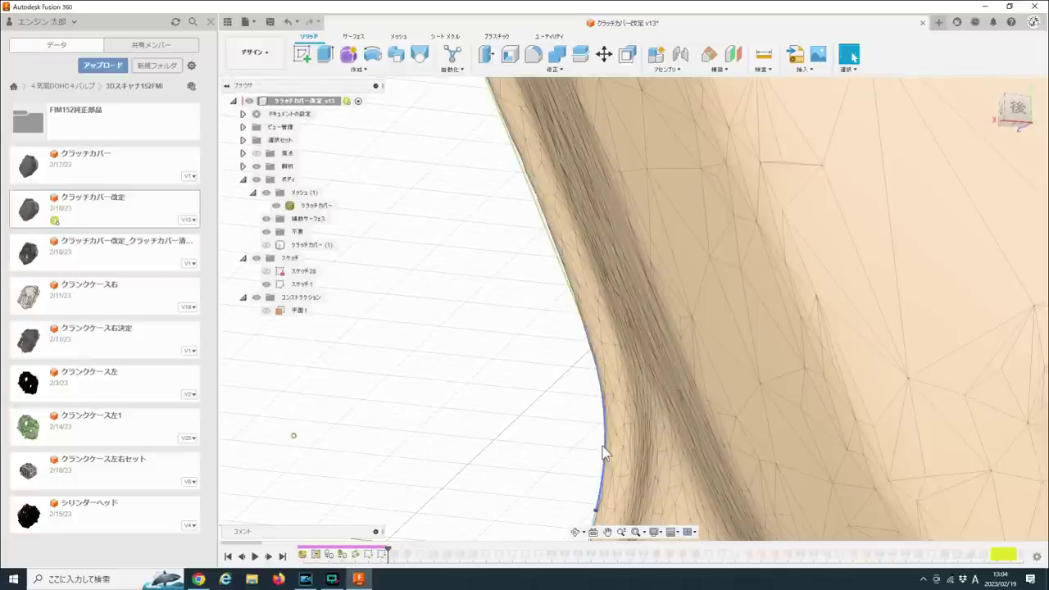
scroll(587, 451, down, 3)
scroll(574, 365, down, 2)
scroll(607, 368, down, 2)
mouse_move(761, 429)
middle_down()
mouse_move(773, 475)
mouse_move(704, 461)
middle_up()
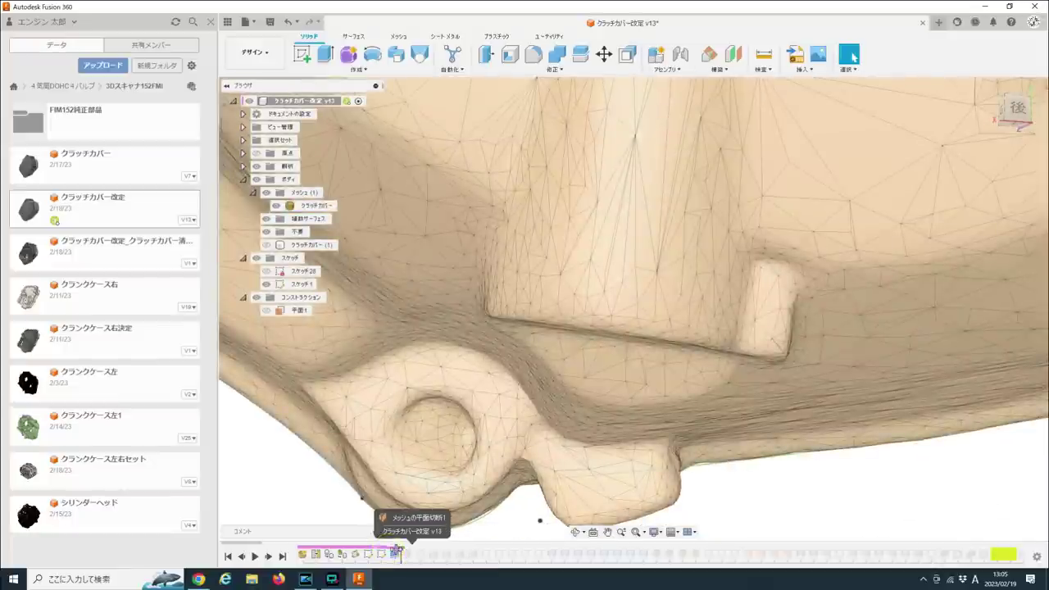
- Roll the history forward one step and hide the scan to view the clean body
drag(390, 551, 402, 552)
scroll(583, 448, down, 2)
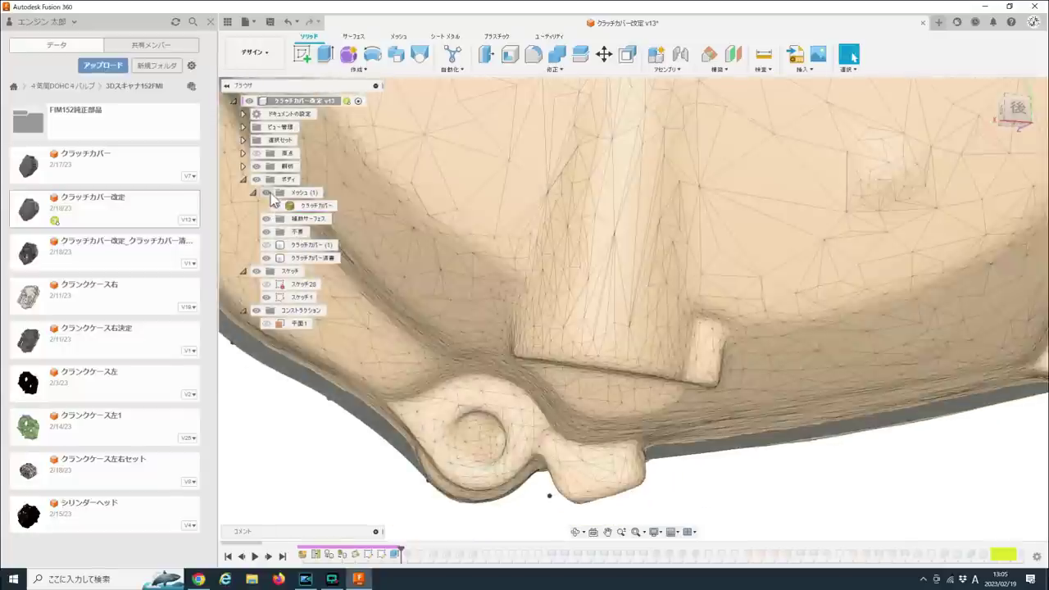
click(270, 195)
mouse_move(501, 347)
shift+middle_down()
mouse_move(536, 266)
mouse_move(564, 367)
shift+middle_up()
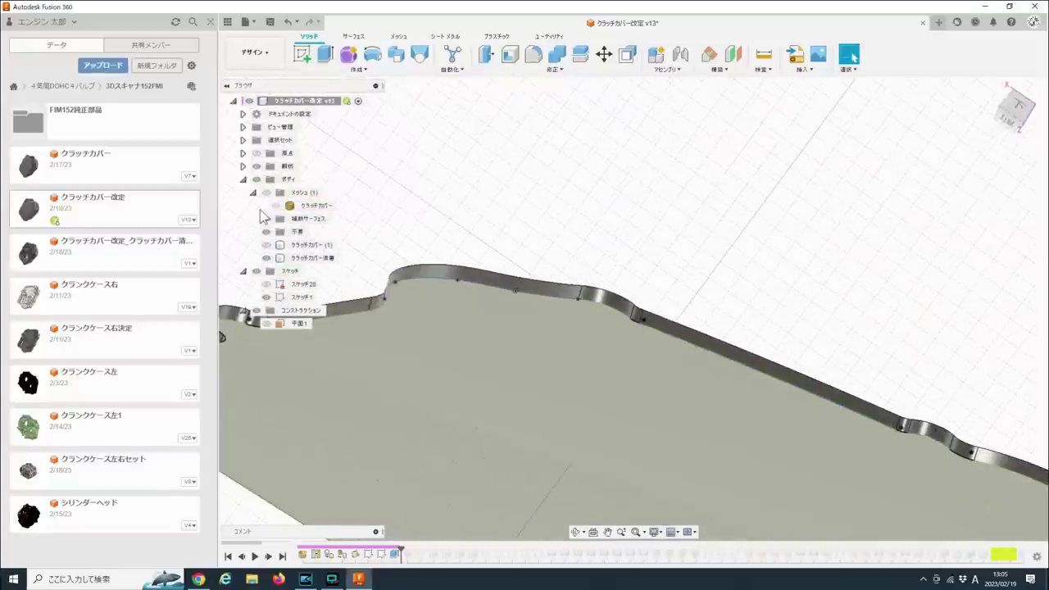
shift+middle_drag(410, 312, 351, 269)
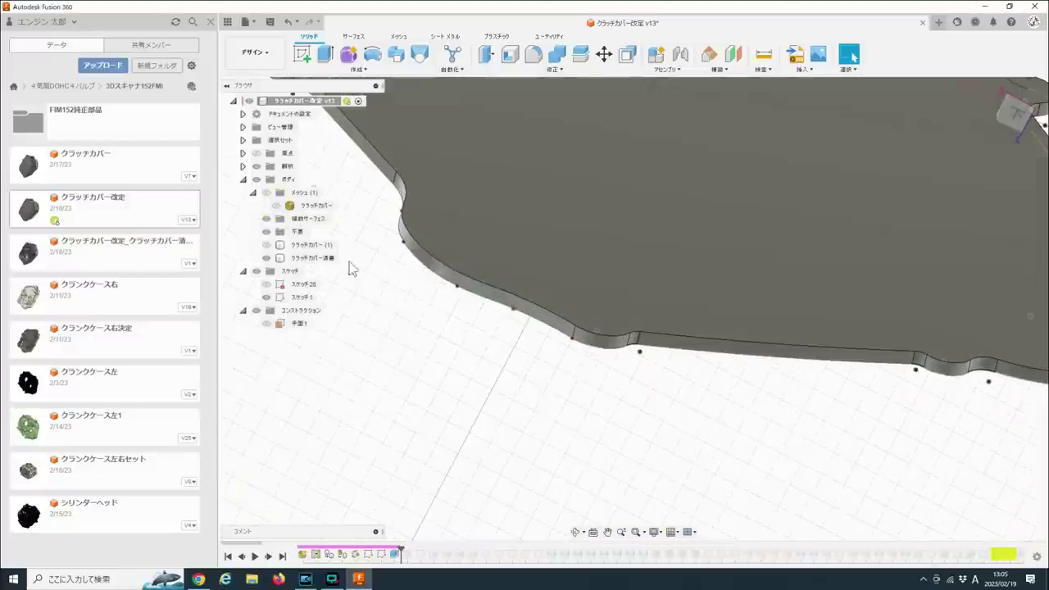
- Toggle the scanned mesh on and off over the clean body to compare their edges
click(265, 193)
click(266, 193)
click(266, 193)
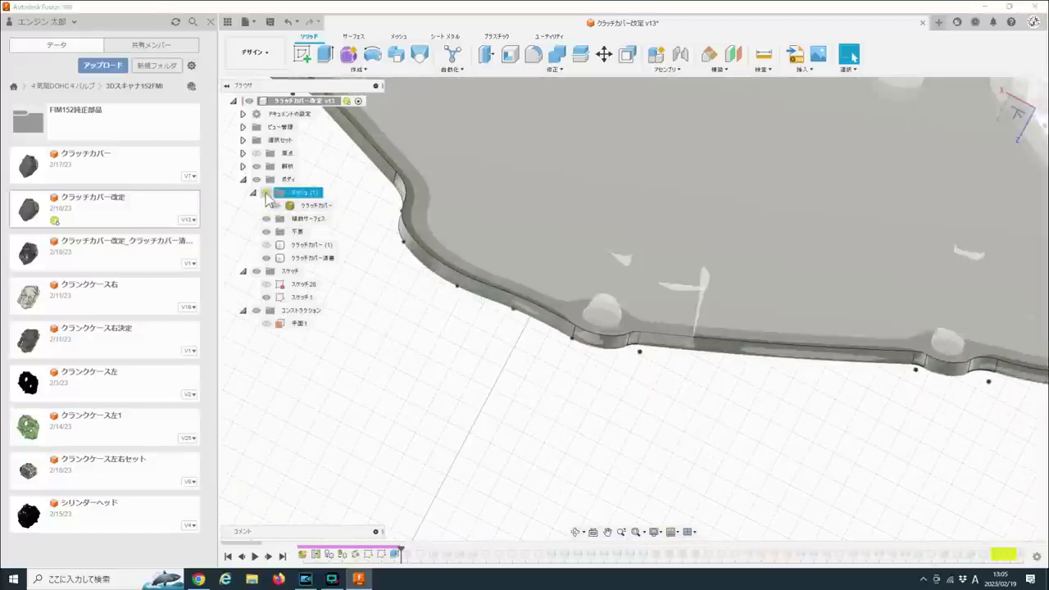
mouse_move(514, 310)
shift+middle_down()
mouse_move(653, 347)
mouse_move(668, 380)
mouse_move(667, 370)
mouse_move(534, 462)
mouse_move(556, 415)
mouse_move(552, 394)
mouse_move(533, 438)
mouse_move(539, 421)
shift+middle_up()
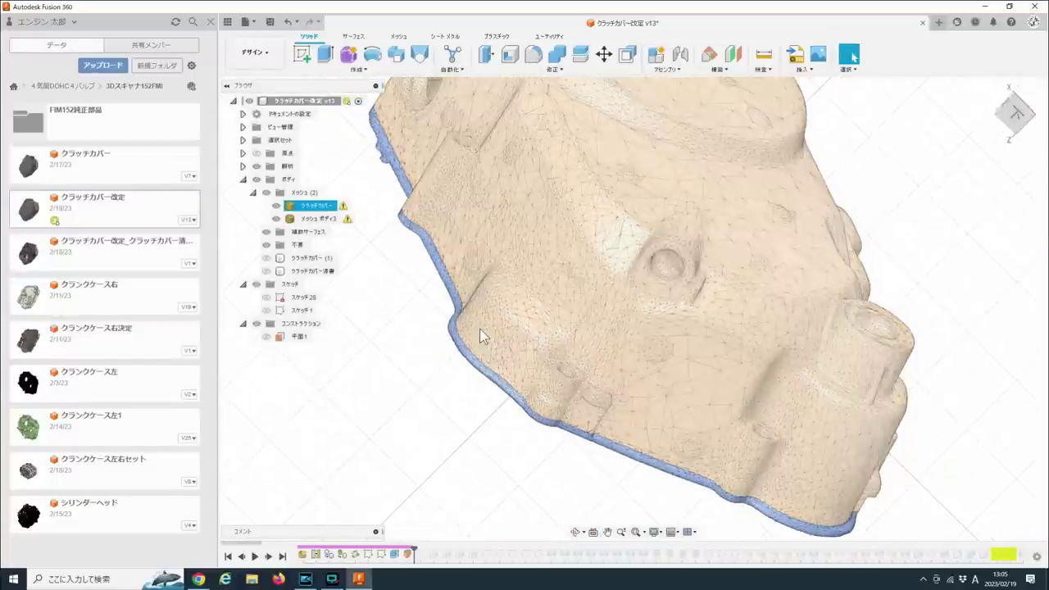
- Roll the design history forward to スケッチ3
click(488, 332)
click(431, 374)
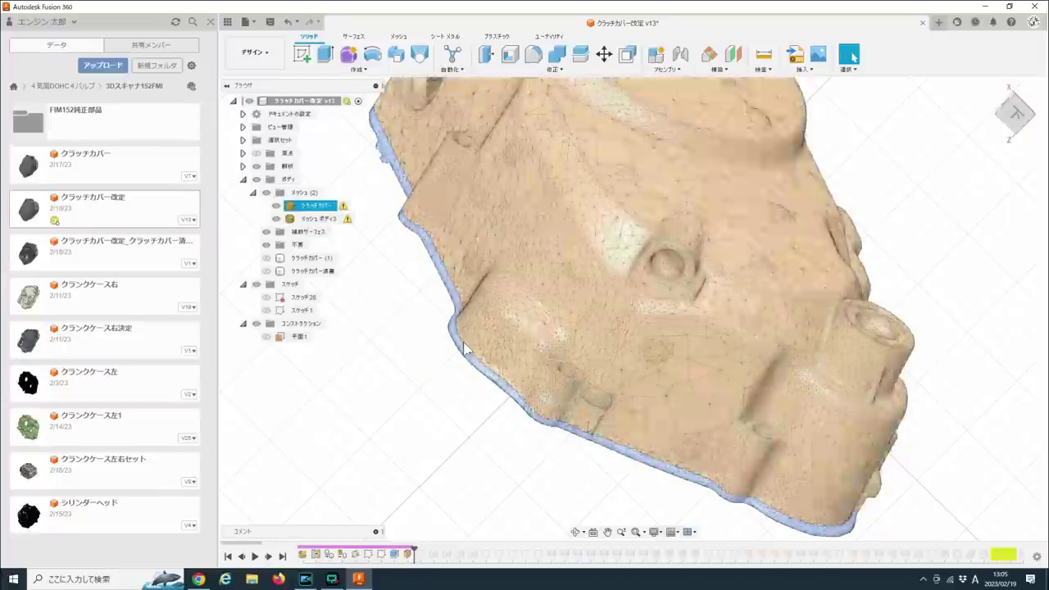
click(415, 550)
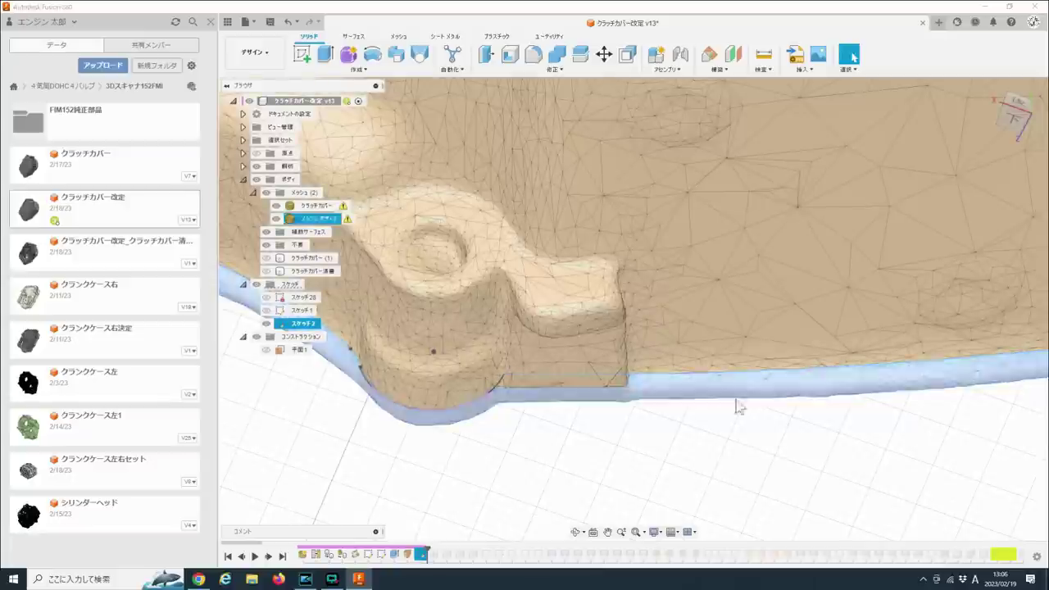
mouse_move(739, 407)
middle_down()
mouse_move(839, 440)
mouse_move(806, 539)
middle_up()
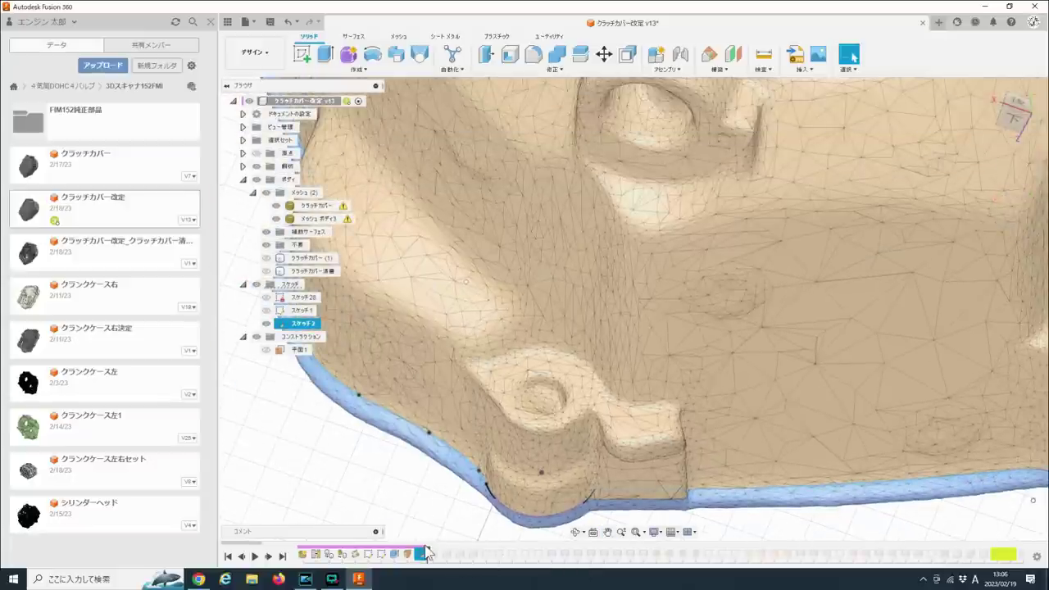
drag(425, 553, 478, 550)
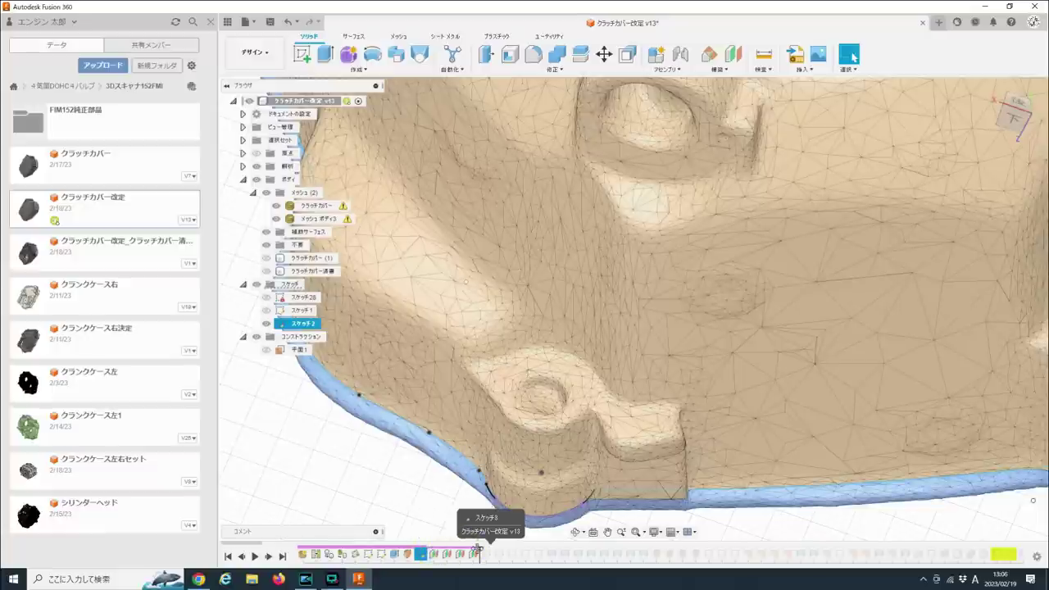
- Orbit the scan from a low side view round to face the clutch cover head-on
scroll(603, 479, down, 2)
scroll(602, 480, down, 2)
scroll(602, 480, down, 1)
mouse_move(603, 479)
shift+middle_down()
mouse_move(611, 353)
mouse_move(581, 435)
shift+middle_up()
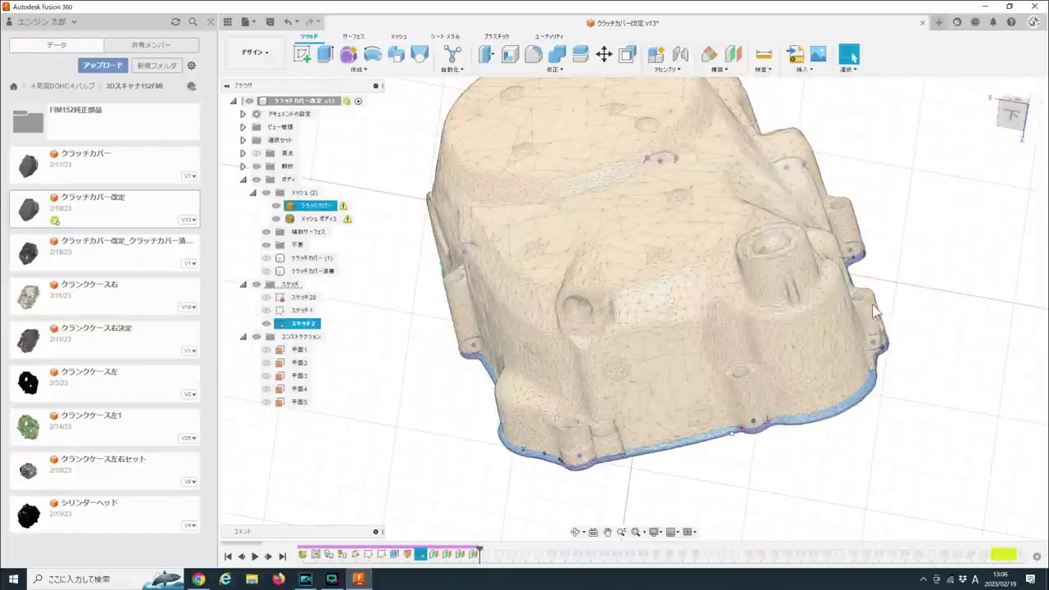
shift+middle_drag(568, 403, 601, 417)
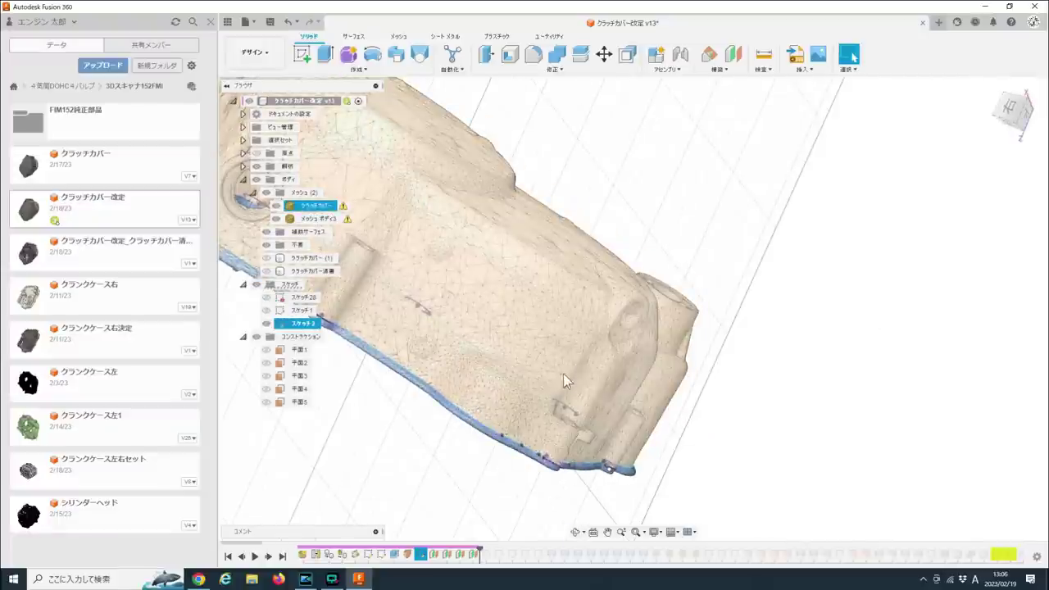
shift+middle_drag(565, 382, 555, 399)
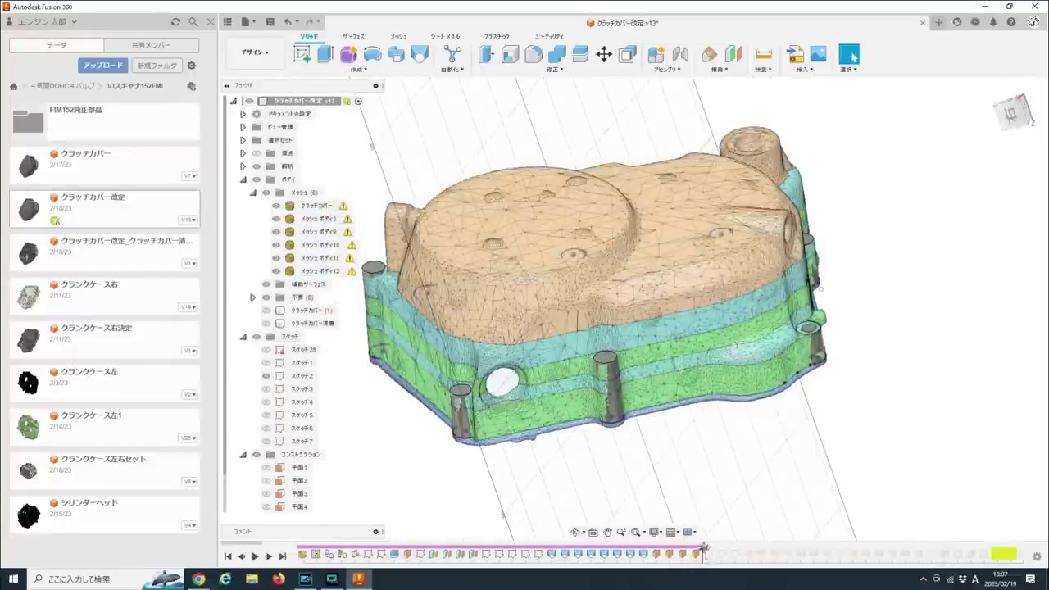
- Step the history forward to the layer sketches, inspect the layered surfaces, and select ボディ22
drag(703, 552, 741, 552)
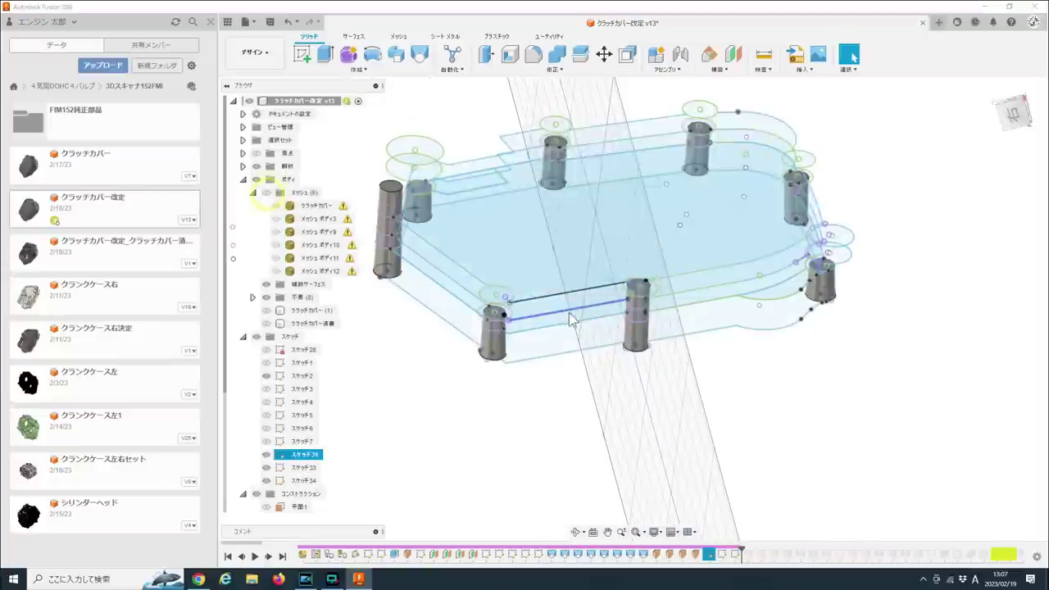
mouse_move(756, 320)
shift+middle_down()
mouse_move(586, 238)
mouse_move(507, 243)
shift+middle_up()
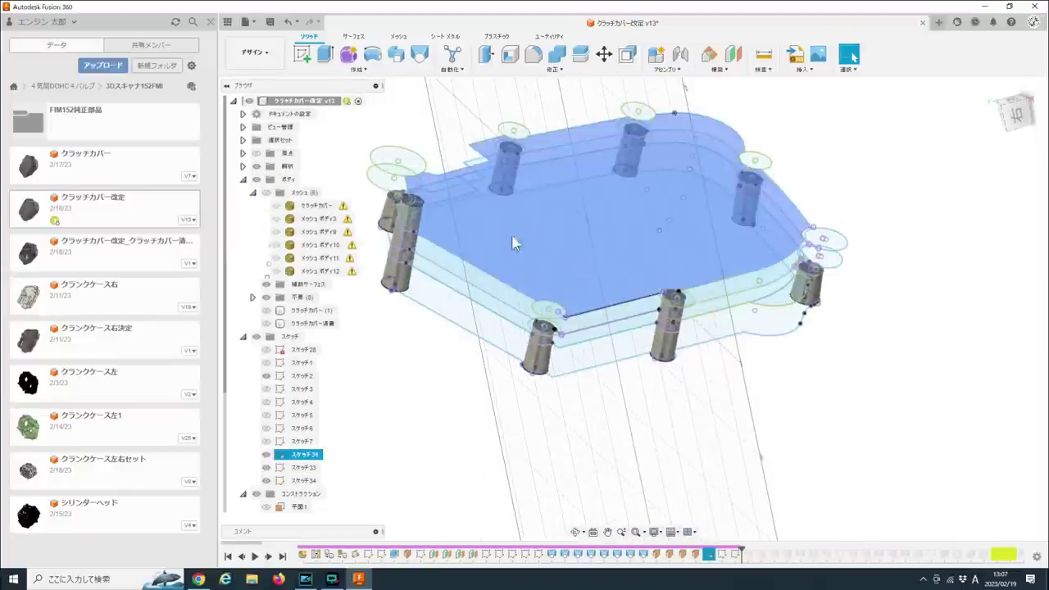
shift+middle_drag(702, 132, 369, 291)
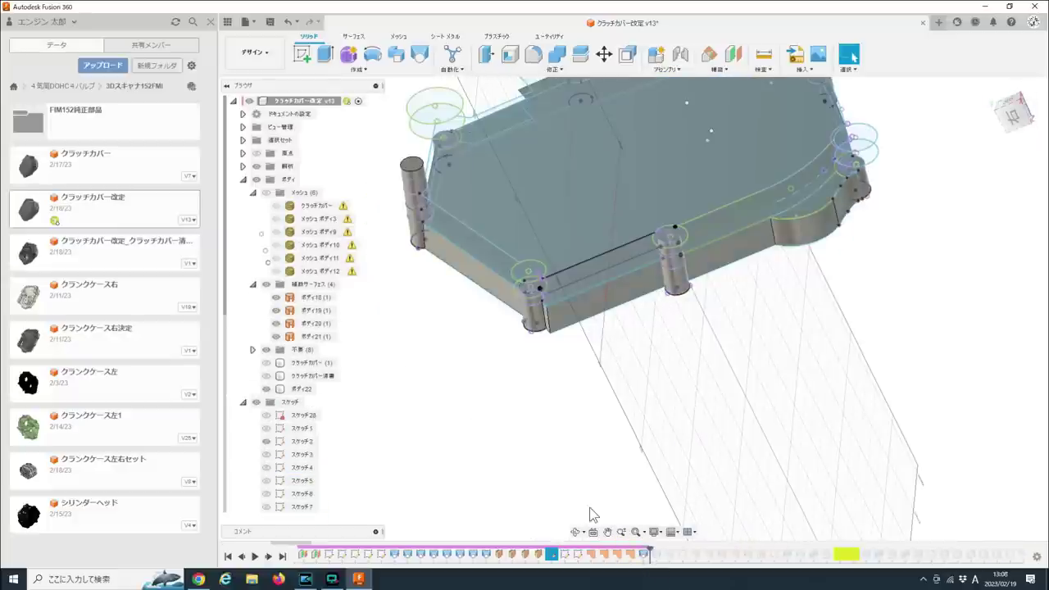
mouse_move(578, 472)
shift+middle_down()
mouse_move(577, 398)
mouse_move(604, 418)
mouse_move(355, 414)
shift+middle_up()
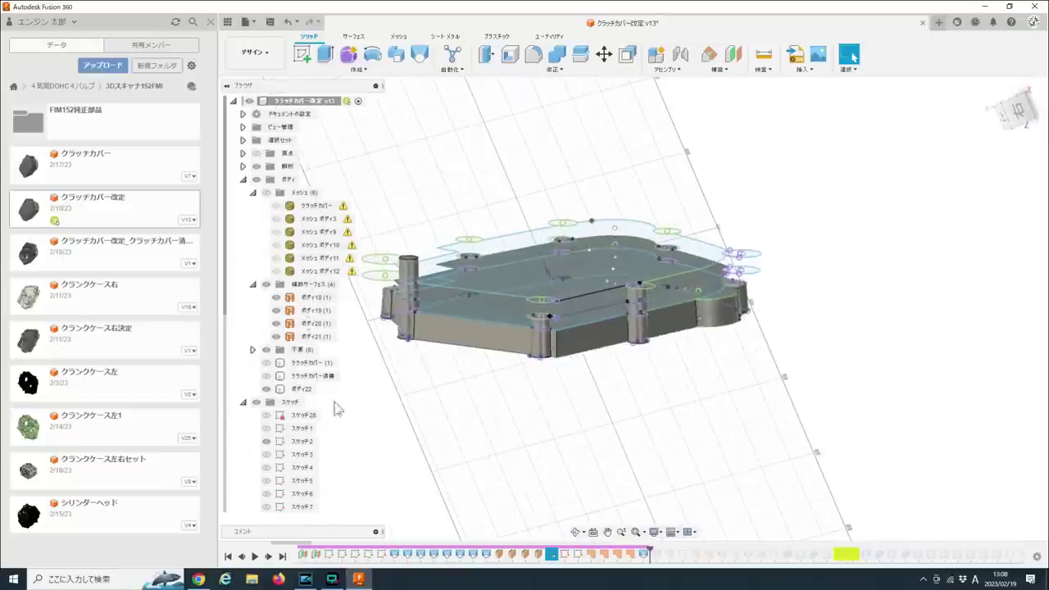
click(269, 392)
mouse_move(596, 418)
shift+middle_down()
mouse_move(604, 445)
mouse_move(623, 417)
mouse_move(646, 463)
mouse_move(623, 480)
mouse_move(639, 565)
shift+middle_up()
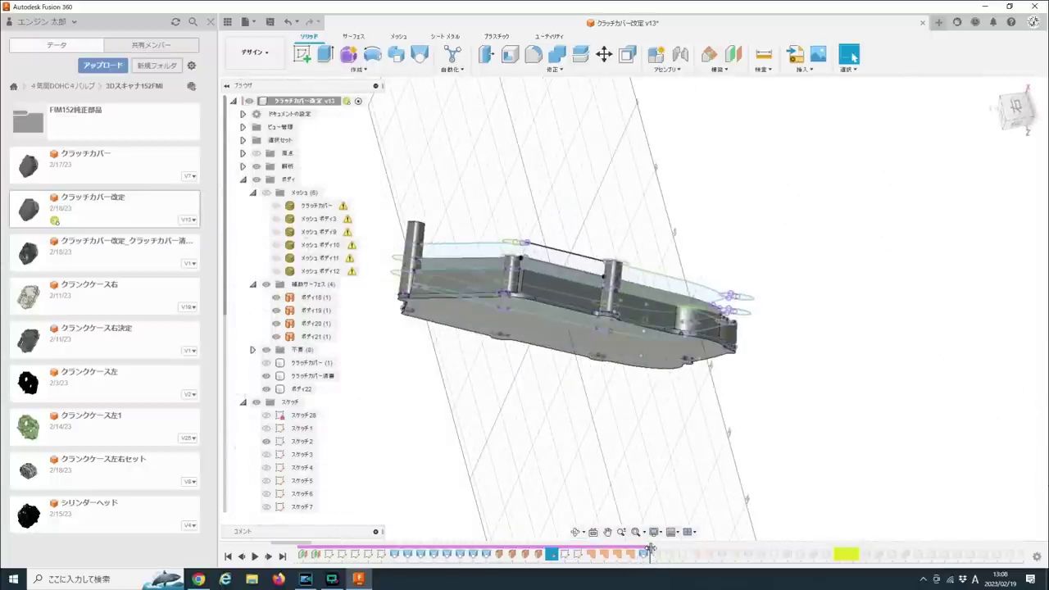
mouse_move(626, 445)
shift+middle_down()
mouse_move(607, 509)
mouse_move(599, 520)
mouse_move(588, 499)
mouse_move(585, 526)
shift+middle_up()
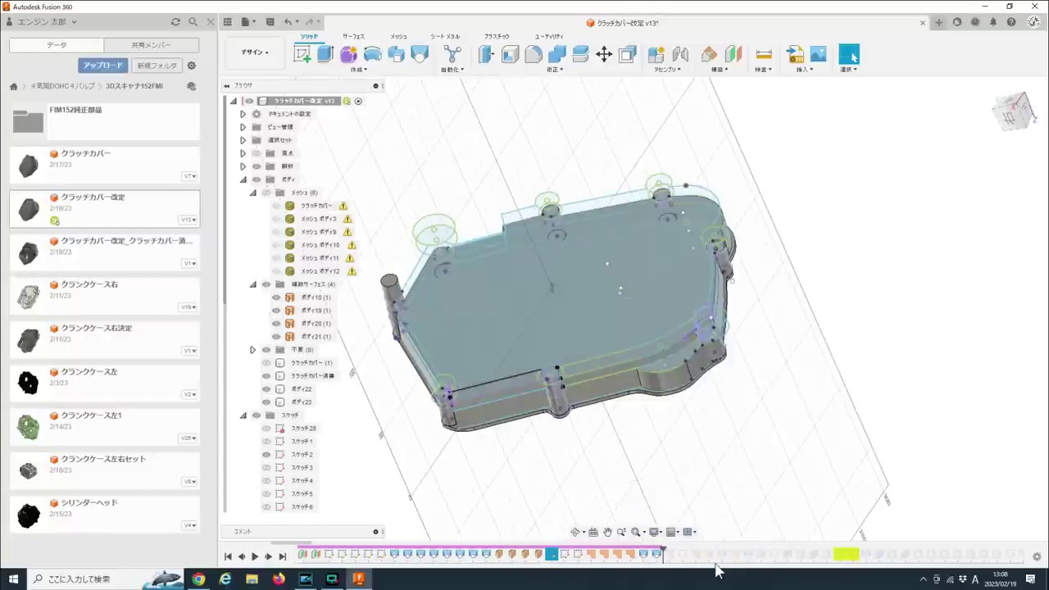
mouse_move(701, 509)
shift+middle_down()
mouse_move(703, 483)
mouse_move(637, 459)
shift+middle_up()
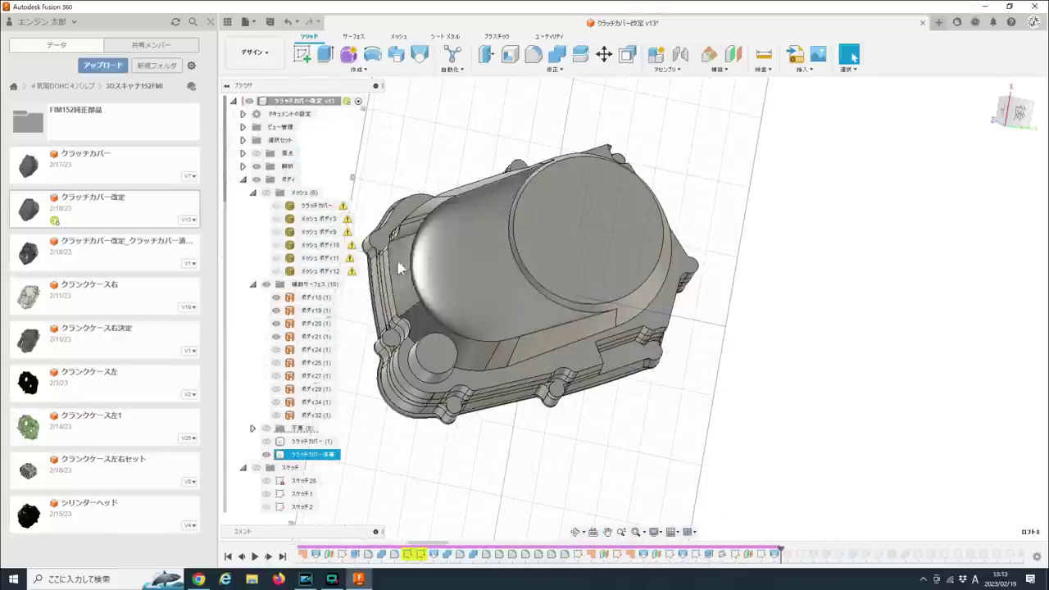
- Re-centre the solid clutch cover and orbit it to an oblique side view
click(779, 410)
shift+middle_drag(779, 410, 724, 440)
mouse_move(871, 534)
middle_down()
mouse_move(852, 547)
mouse_move(846, 498)
mouse_move(773, 464)
mouse_move(787, 420)
mouse_move(471, 233)
middle_up()
key(Escape)
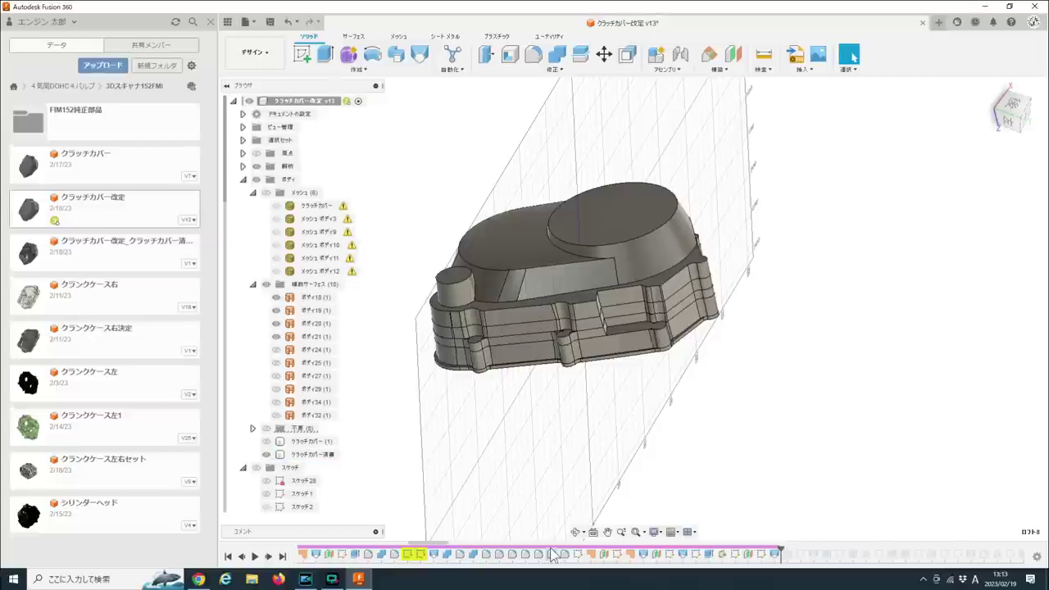
mouse_move(808, 534)
shift+middle_down()
mouse_move(557, 405)
mouse_move(628, 419)
shift+middle_up()
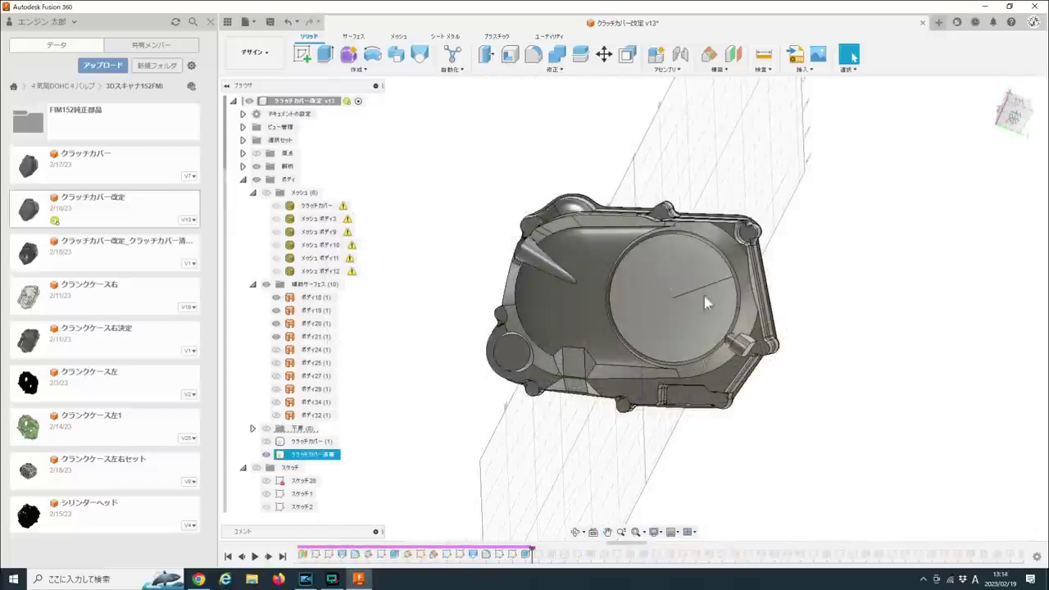
scroll(640, 336, up, 3)
mouse_move(628, 361)
shift+middle_down()
mouse_move(687, 378)
mouse_move(654, 308)
shift+middle_up()
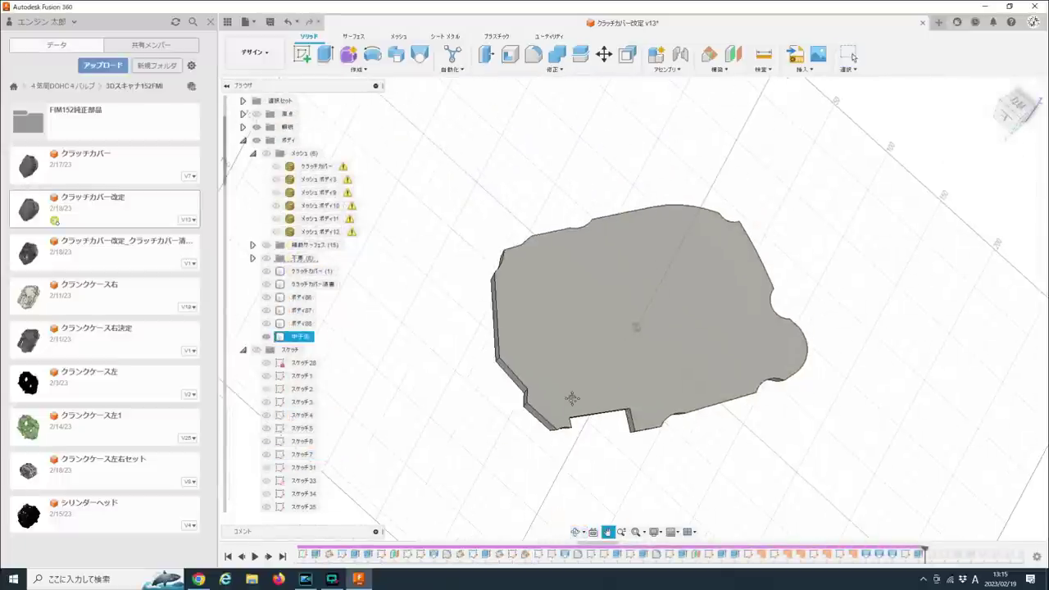
- Roll the history back and inspect the recomputed cover from below and above
shift+middle_drag(588, 412, 640, 442)
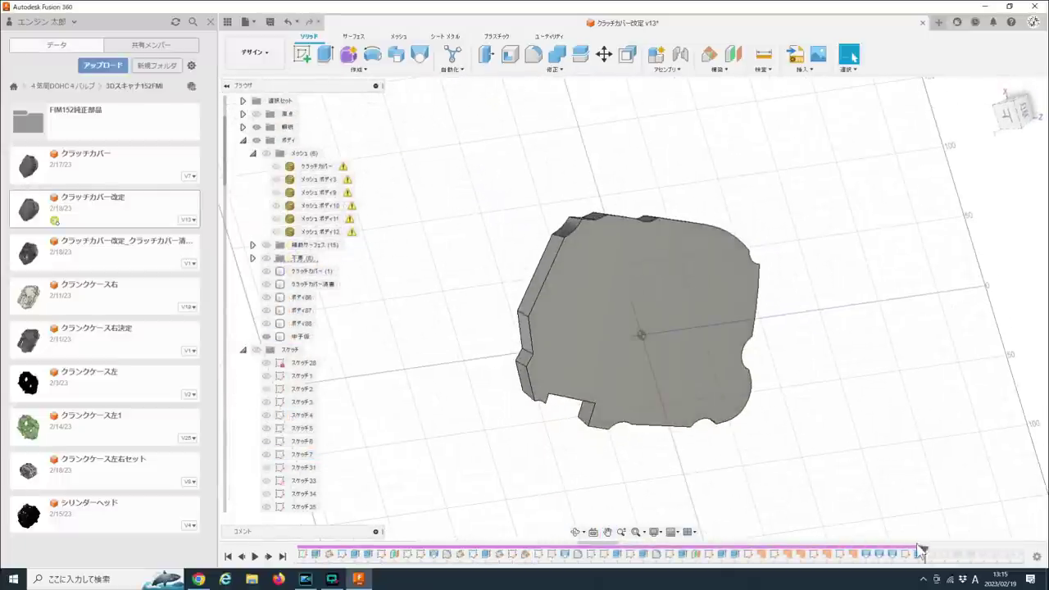
mouse_move(935, 566)
mouse_down()
mouse_move(476, 567)
mouse_move(680, 549)
mouse_move(915, 548)
mouse_up()
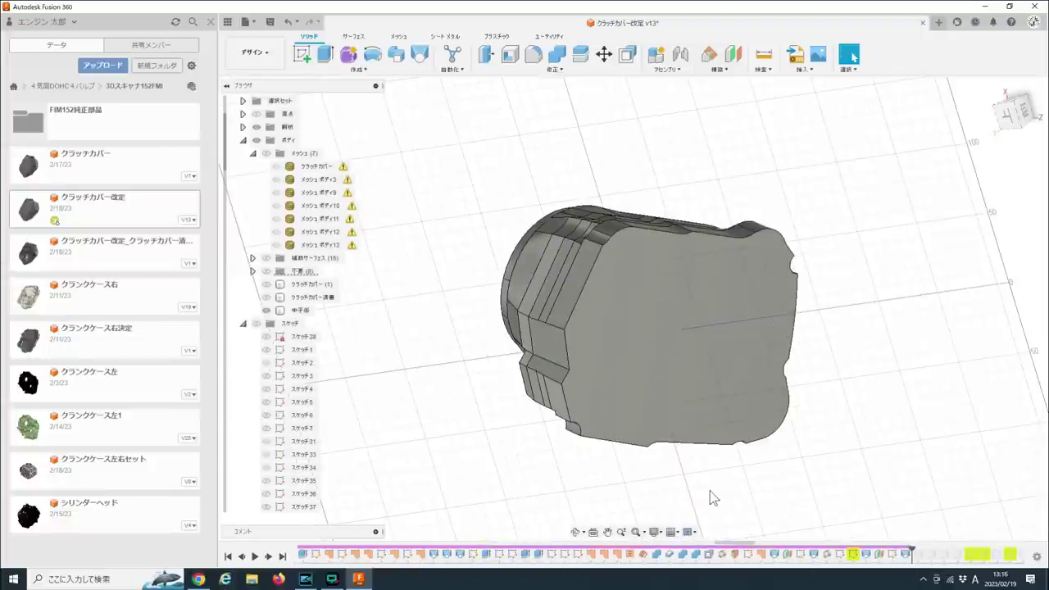
click(599, 419)
mouse_move(599, 419)
shift+middle_down()
mouse_move(712, 450)
mouse_move(683, 437)
shift+middle_up()
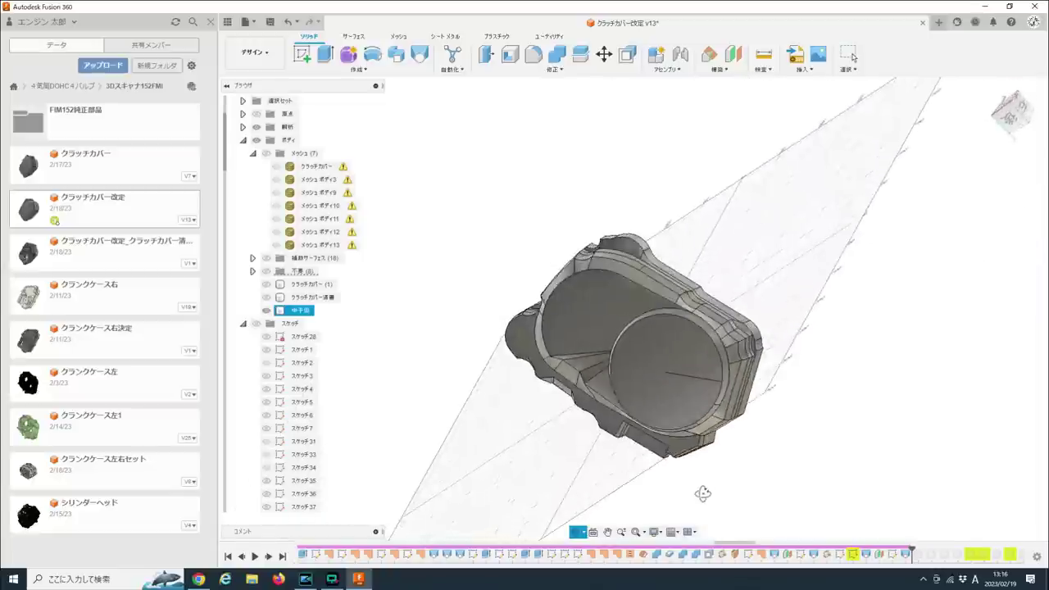
click(683, 437)
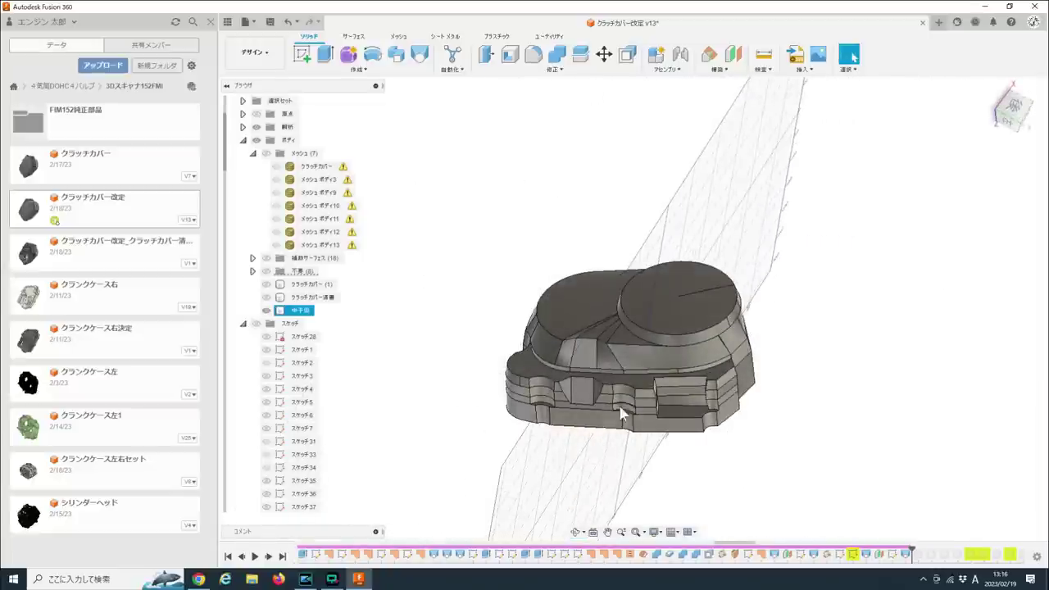
scroll(686, 341, up, 2)
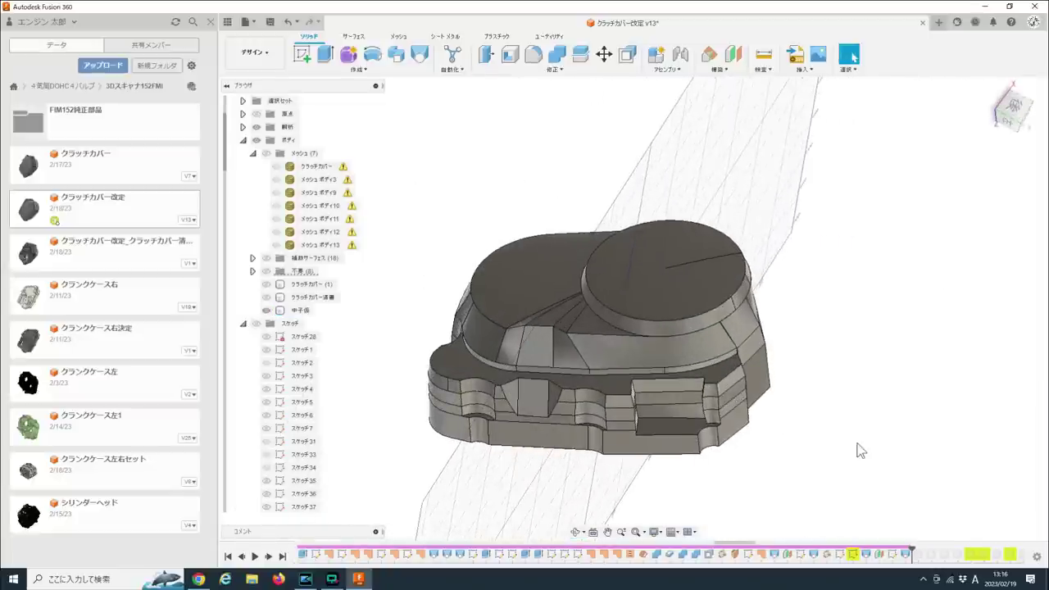
shift+middle_drag(861, 451, 852, 55)
shift+middle_drag(869, 460, 877, 492)
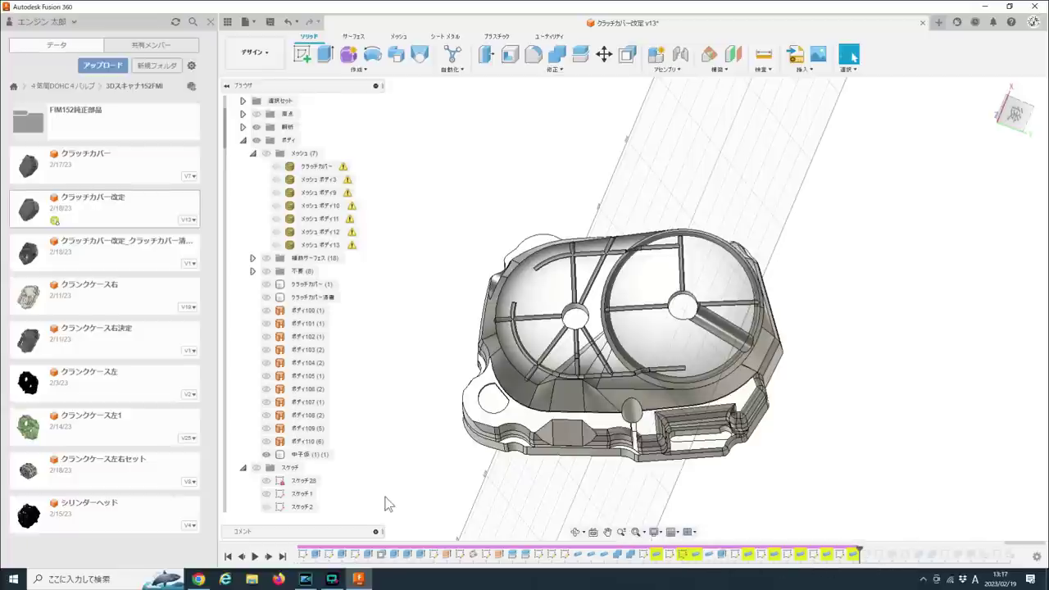
- Select the inner core body and try Combine, then cancel without changes
click(583, 447)
key(ctrl+z)
click(561, 339)
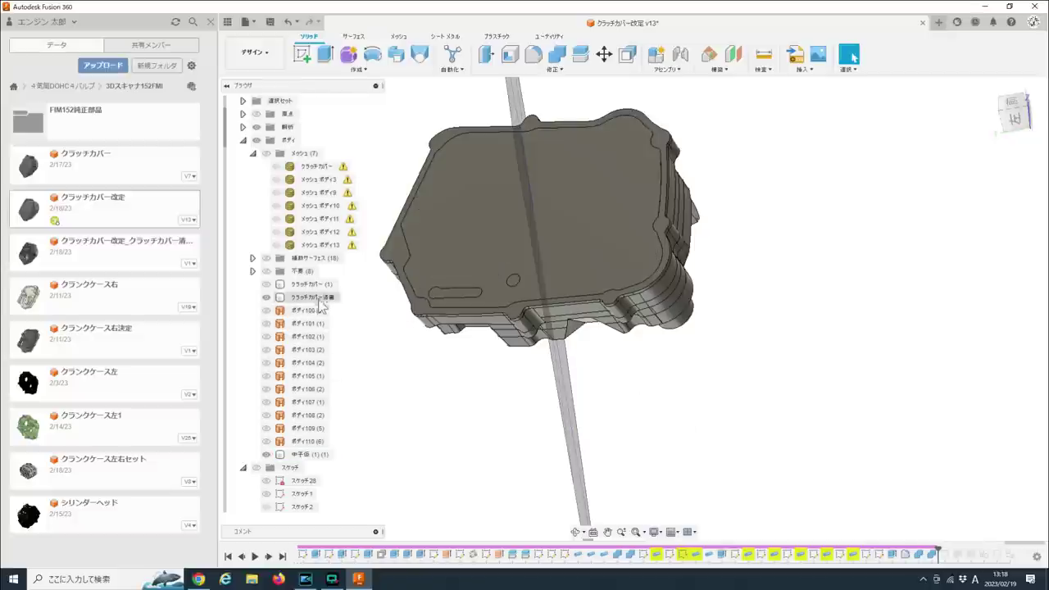
click(320, 303)
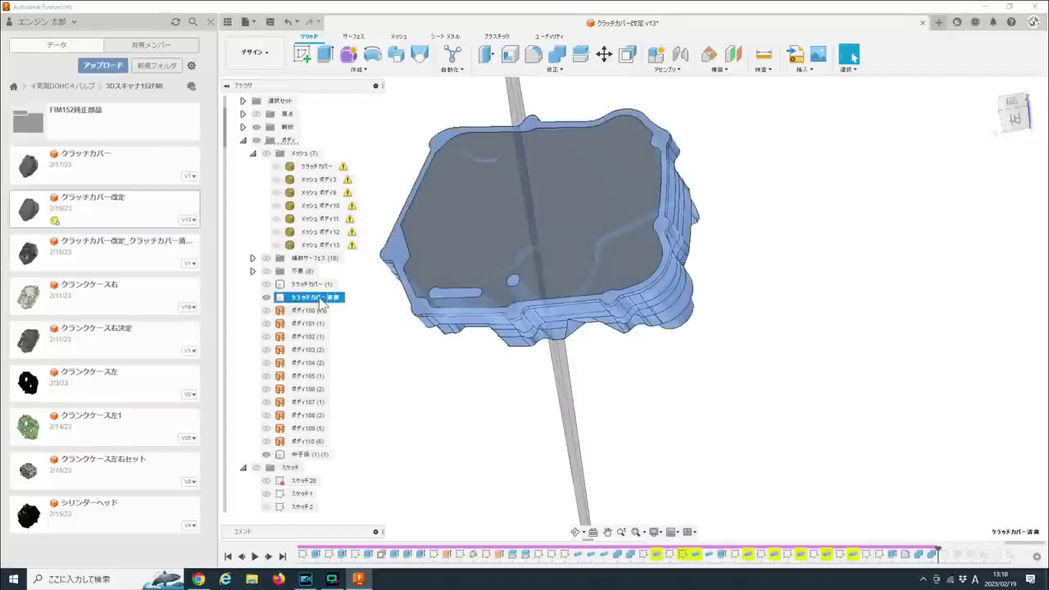
click(319, 456)
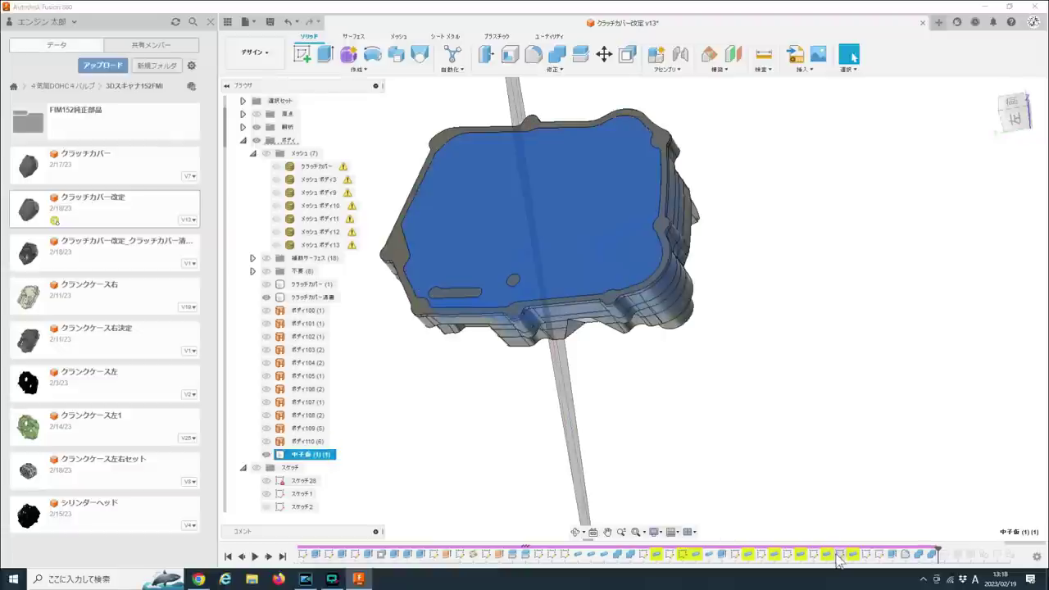
click(696, 429)
click(555, 70)
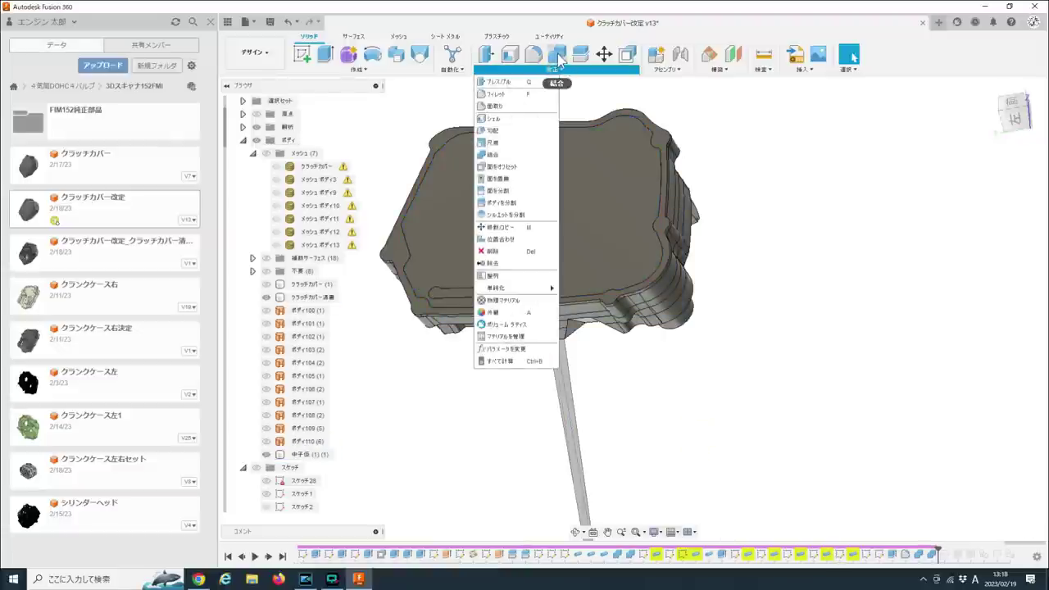
click(559, 61)
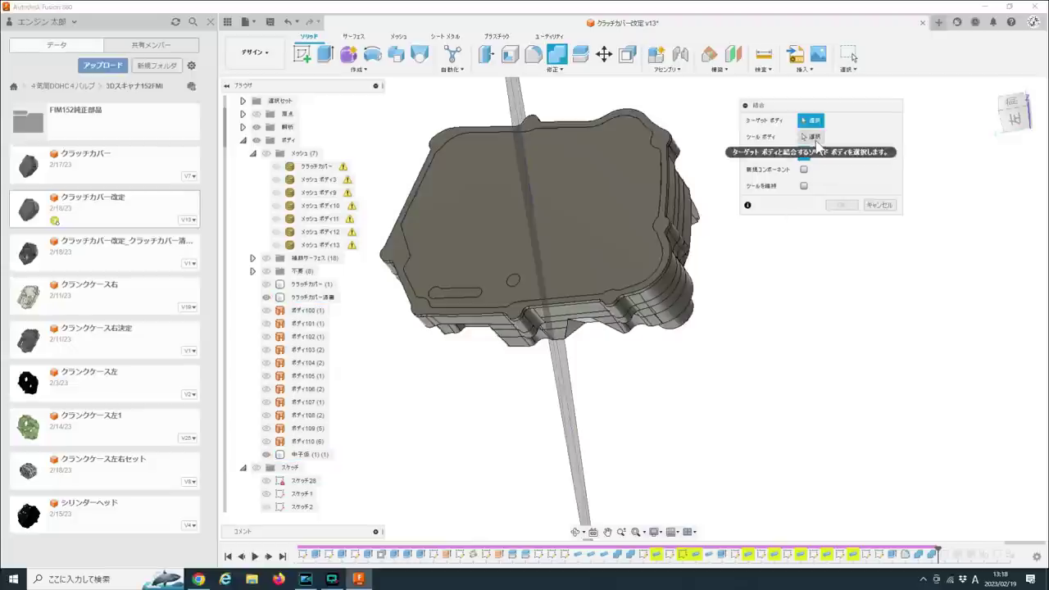
click(884, 205)
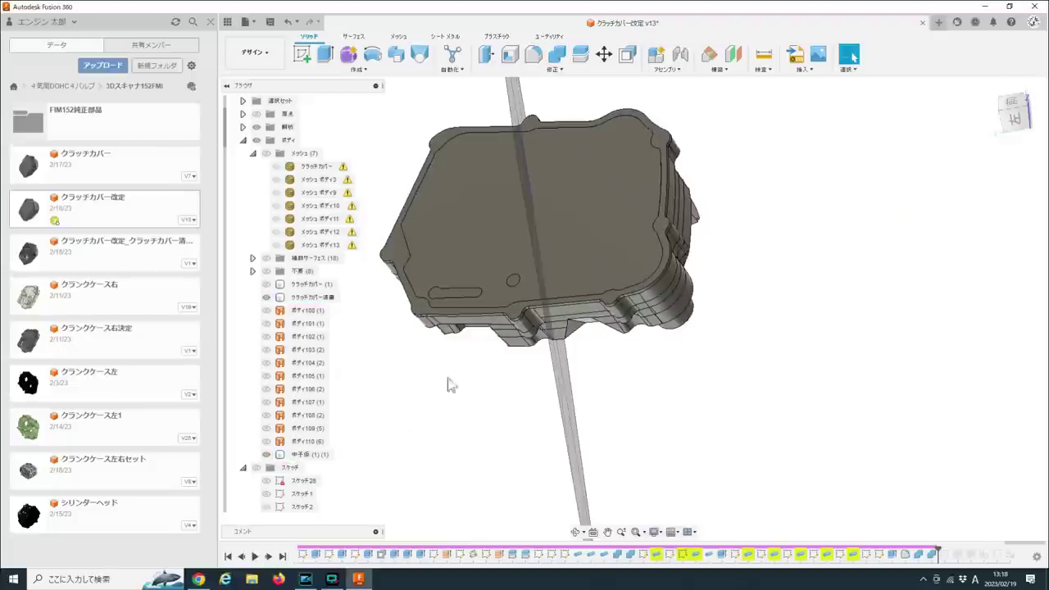
- Hide the flat top body and replay the history to the end to show the ribbed interior
click(265, 454)
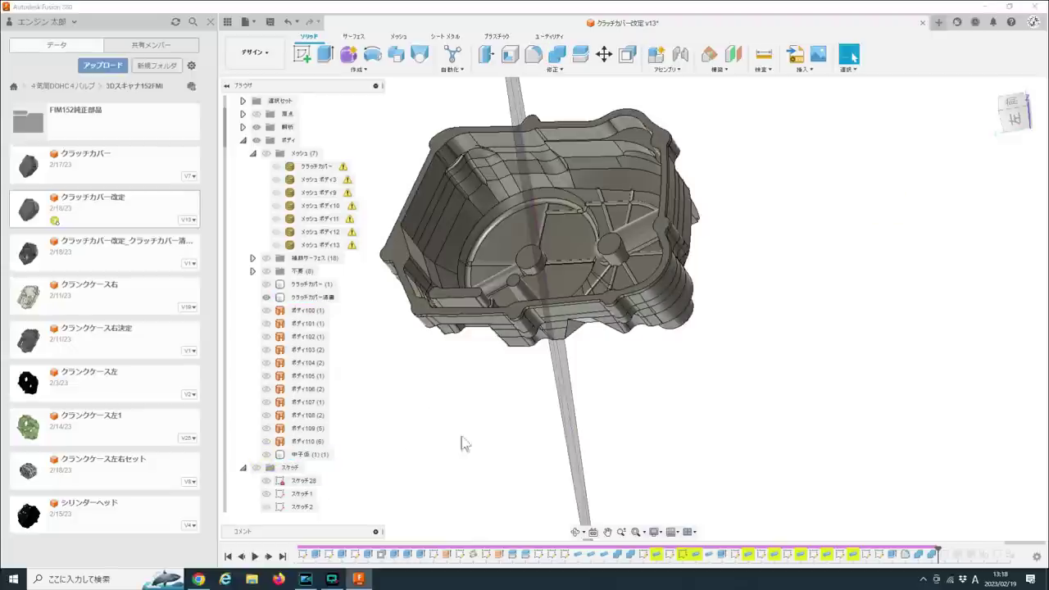
mouse_move(472, 400)
shift+middle_down()
mouse_move(493, 435)
mouse_move(533, 424)
mouse_move(516, 468)
mouse_move(520, 443)
mouse_move(481, 429)
mouse_move(500, 428)
shift+middle_up()
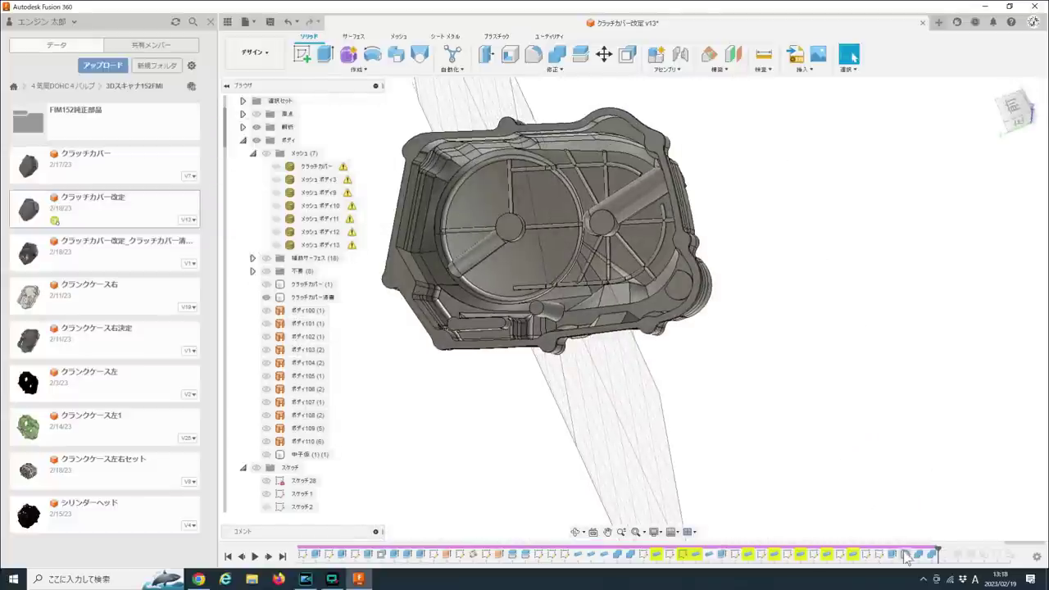
drag(940, 553, 1017, 554)
mouse_move(599, 232)
shift+middle_down()
mouse_move(574, 271)
mouse_move(614, 223)
mouse_move(498, 281)
shift+middle_up()
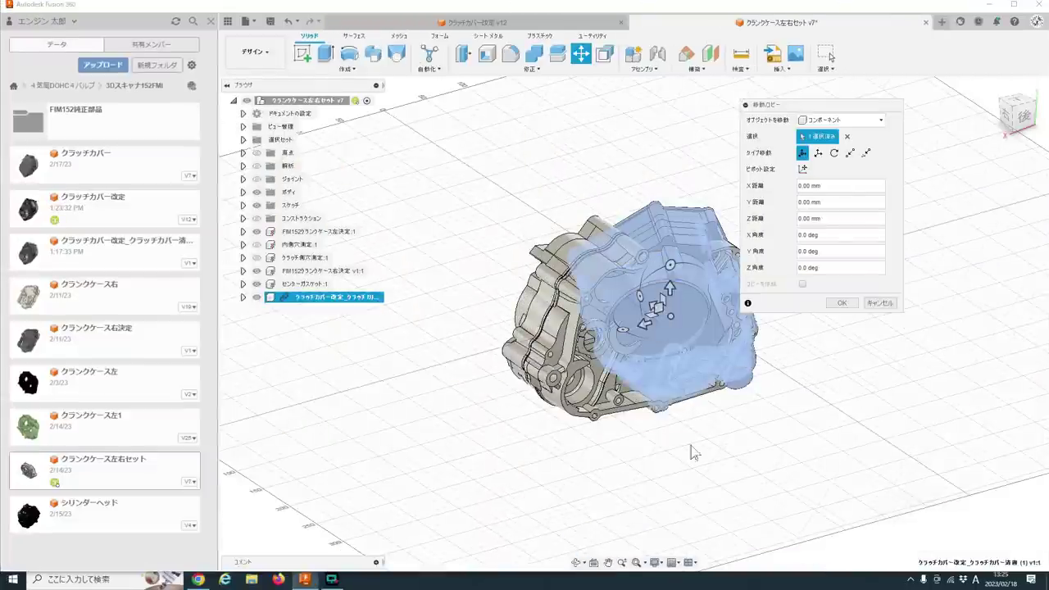
- Confirm the move, unlink the clutch cover with リンクの解除, and start a Joint to the crankcase
click(844, 303)
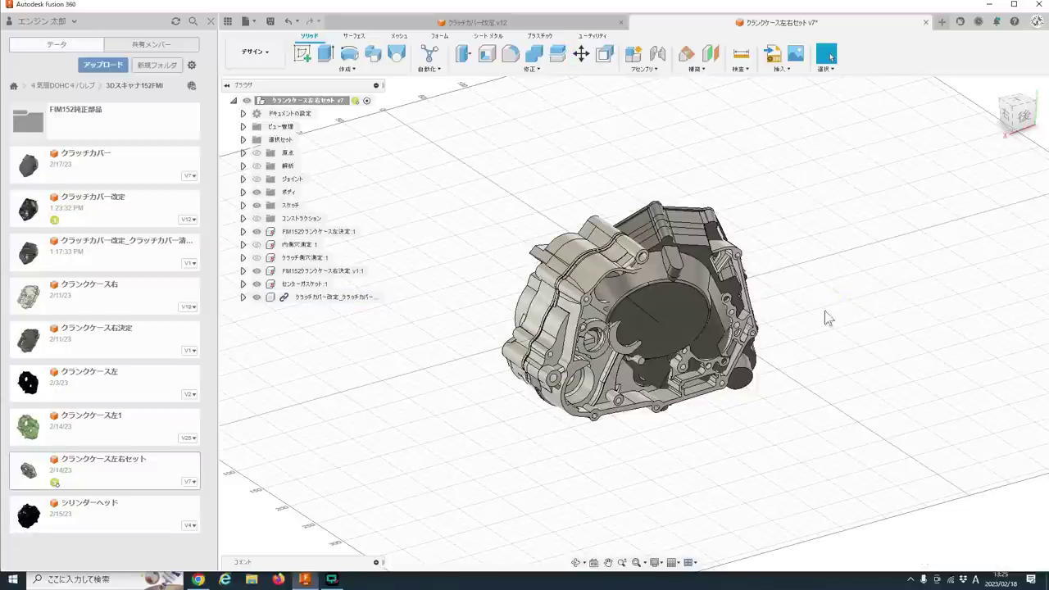
right_click(326, 299)
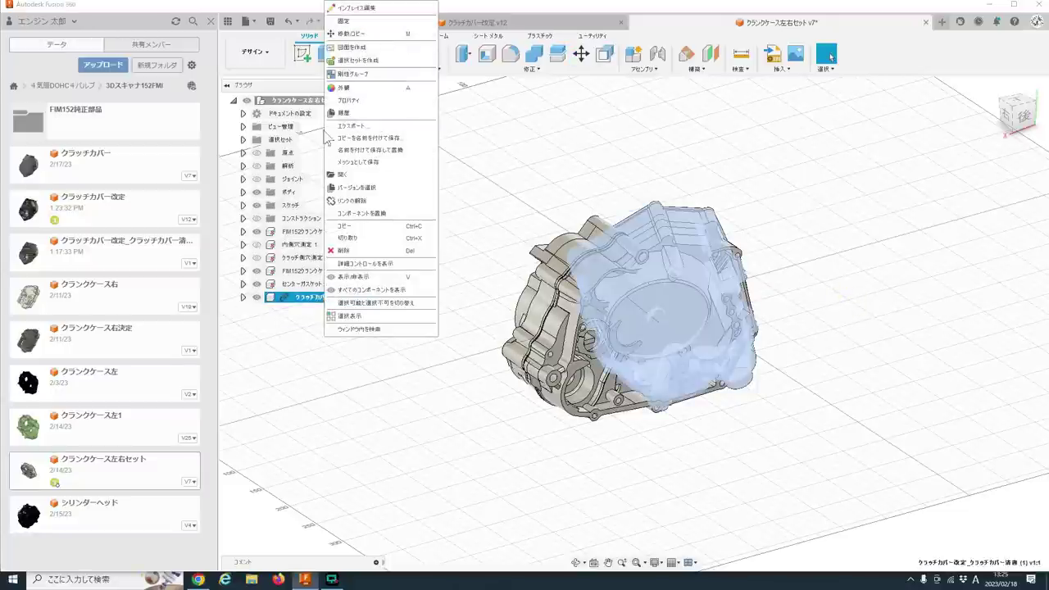
click(365, 202)
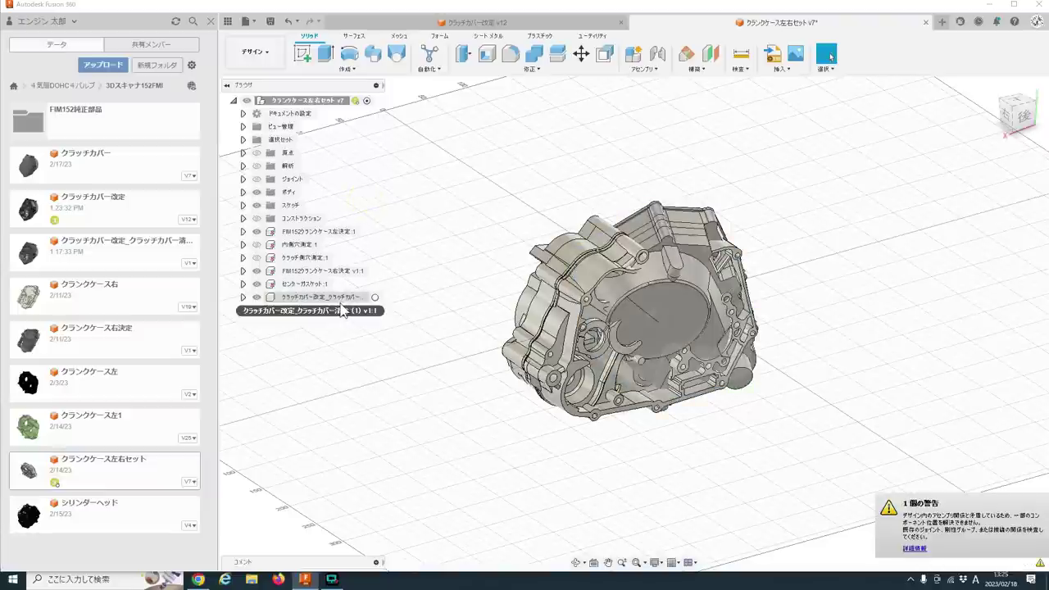
click(913, 549)
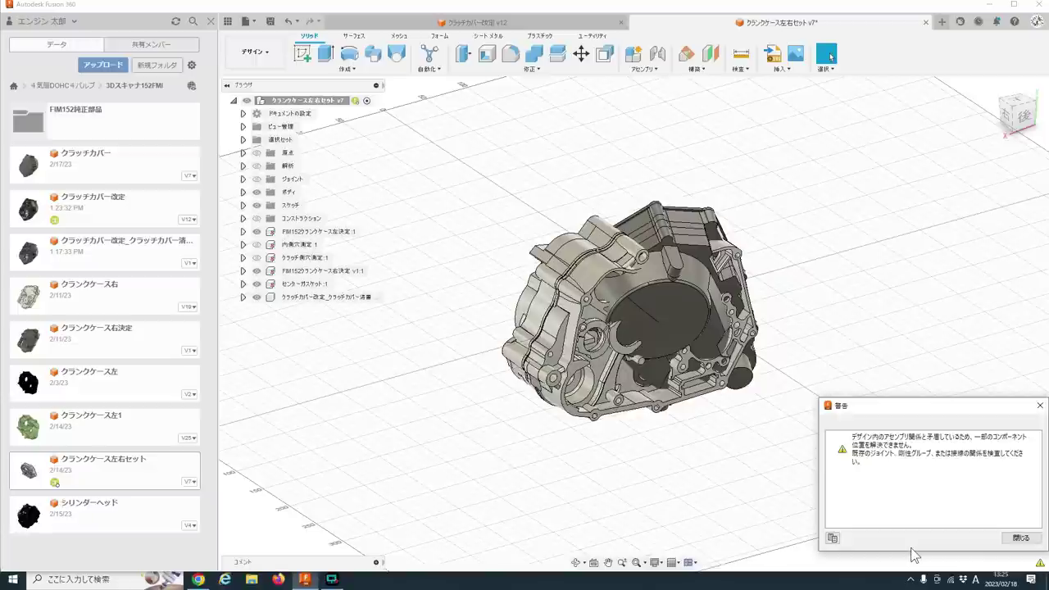
click(1019, 538)
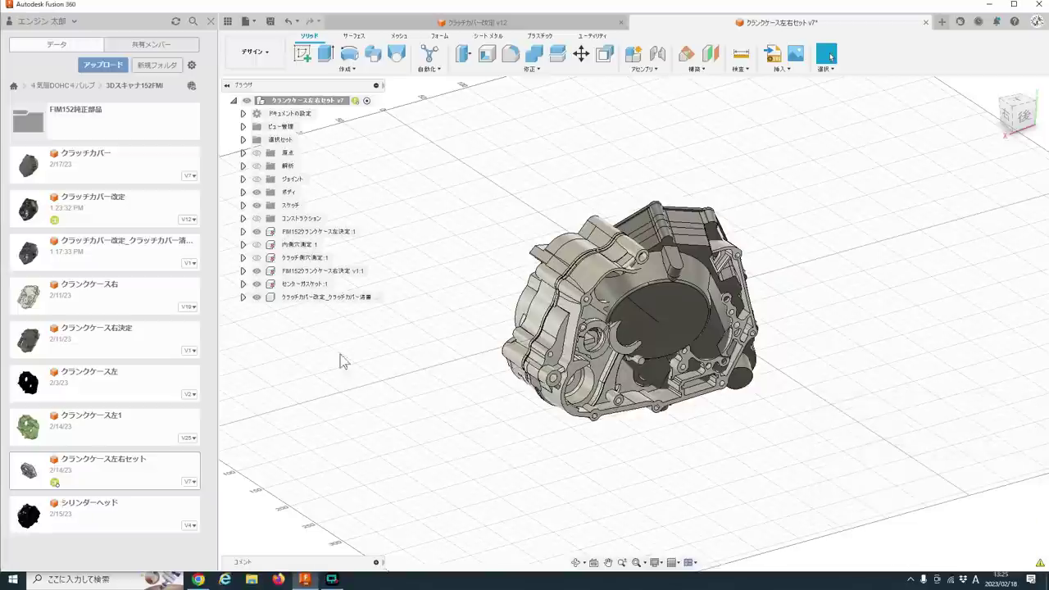
right_click(332, 299)
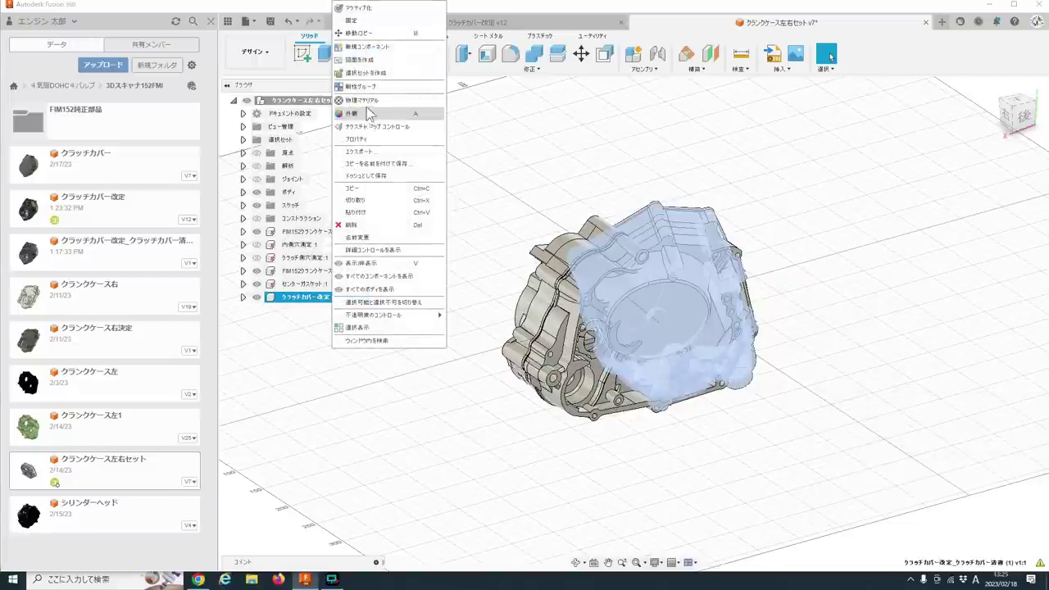
click(658, 58)
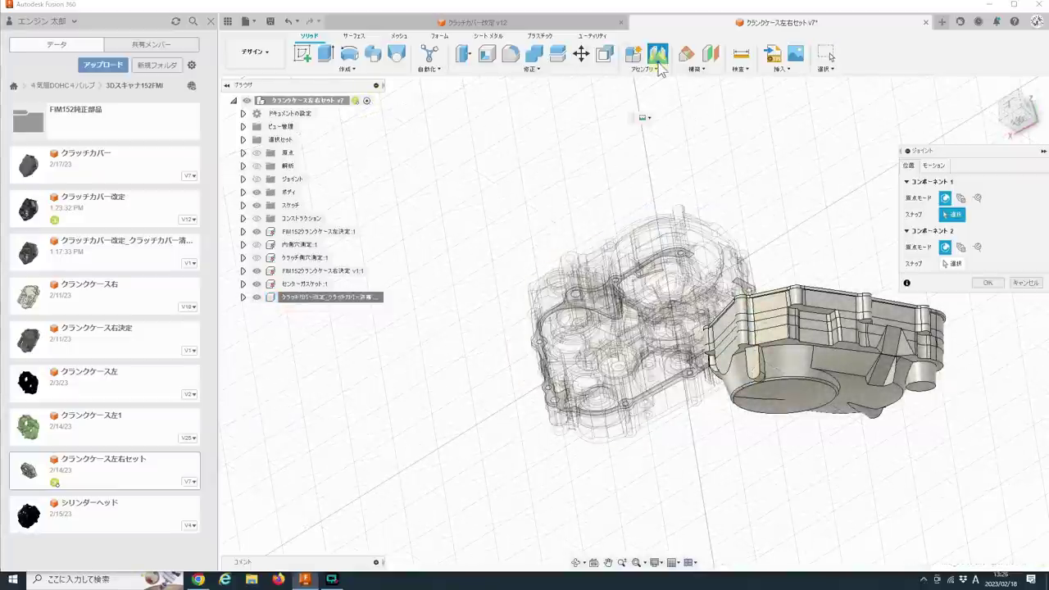
- Set the clutch cover joint's motion type to Planar
click(935, 166)
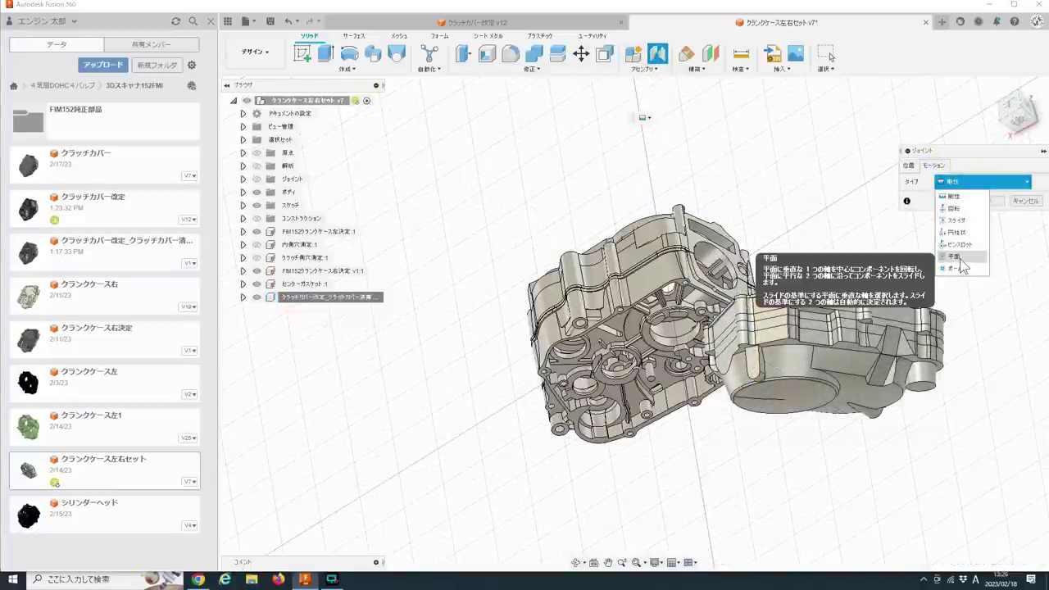
click(966, 257)
scroll(856, 283, up, 3)
scroll(683, 279, up, 3)
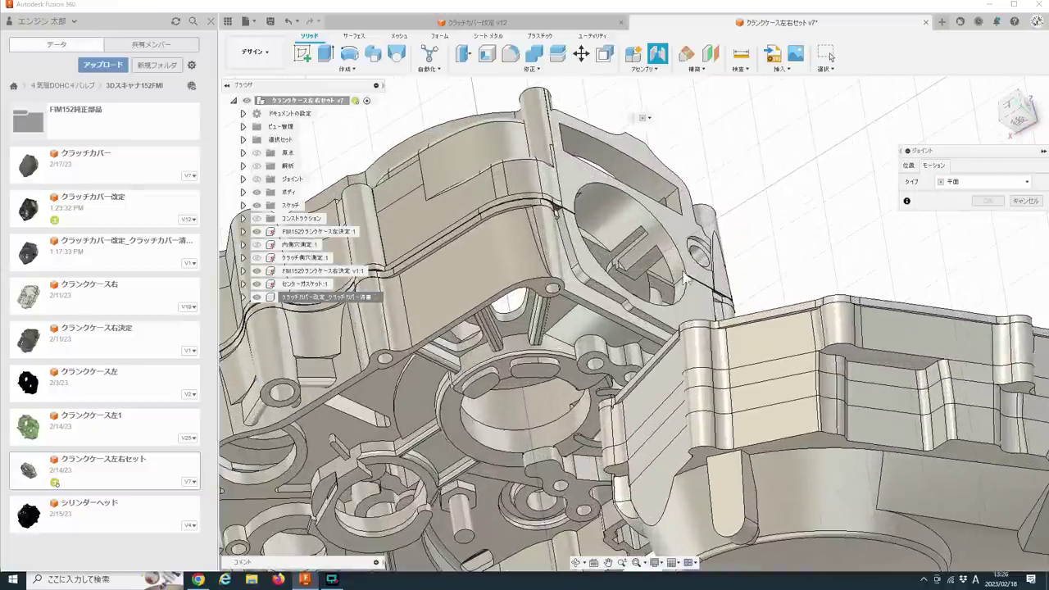
click(906, 167)
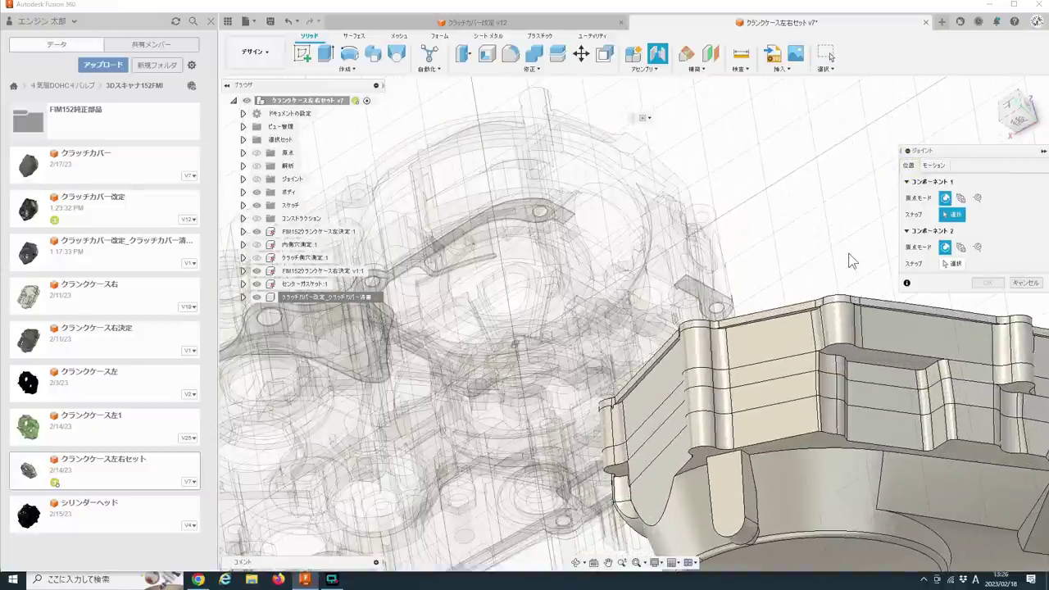
- Snap the clutch cover's mating face to the matching crankcase point and confirm the joint
scroll(848, 254, down, 2)
shift+middle_drag(845, 249, 791, 240)
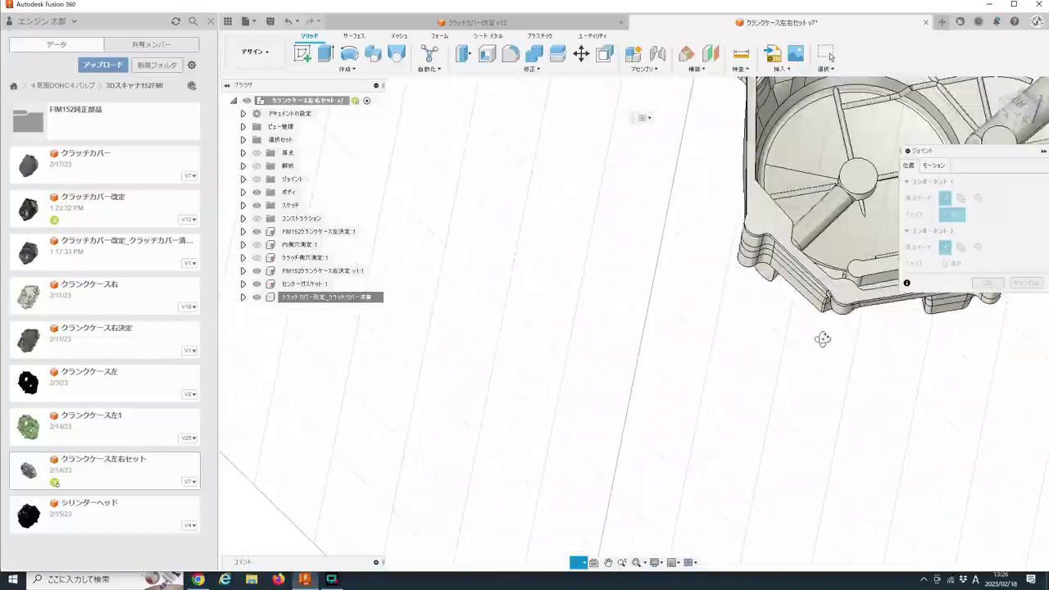
click(772, 221)
scroll(710, 265, down, 3)
mouse_move(628, 459)
shift+middle_down()
mouse_move(656, 369)
mouse_move(617, 302)
shift+middle_up()
scroll(616, 302, up, 3)
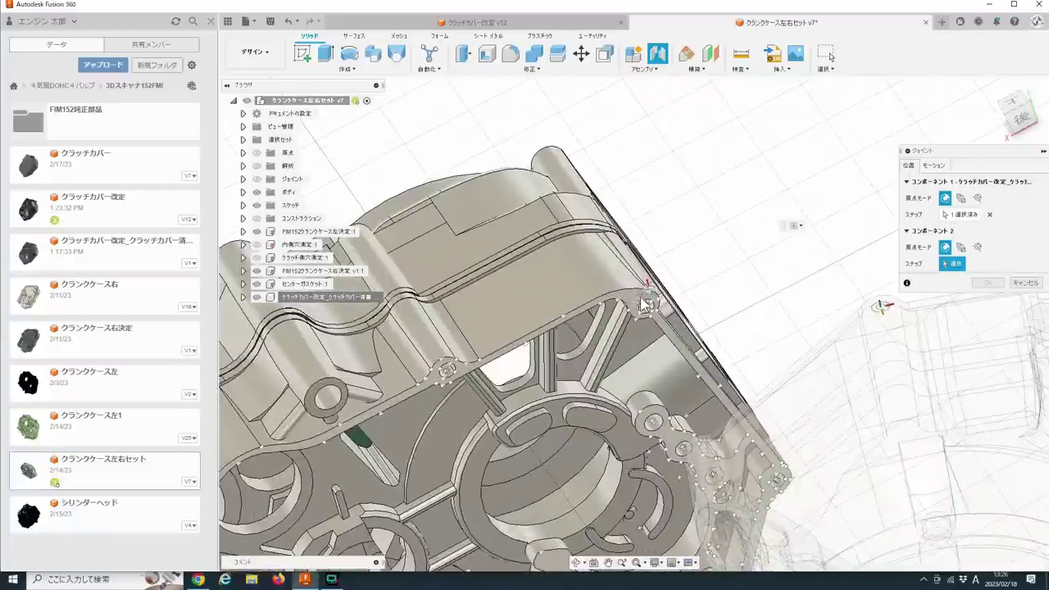
click(643, 304)
scroll(722, 273, down, 3)
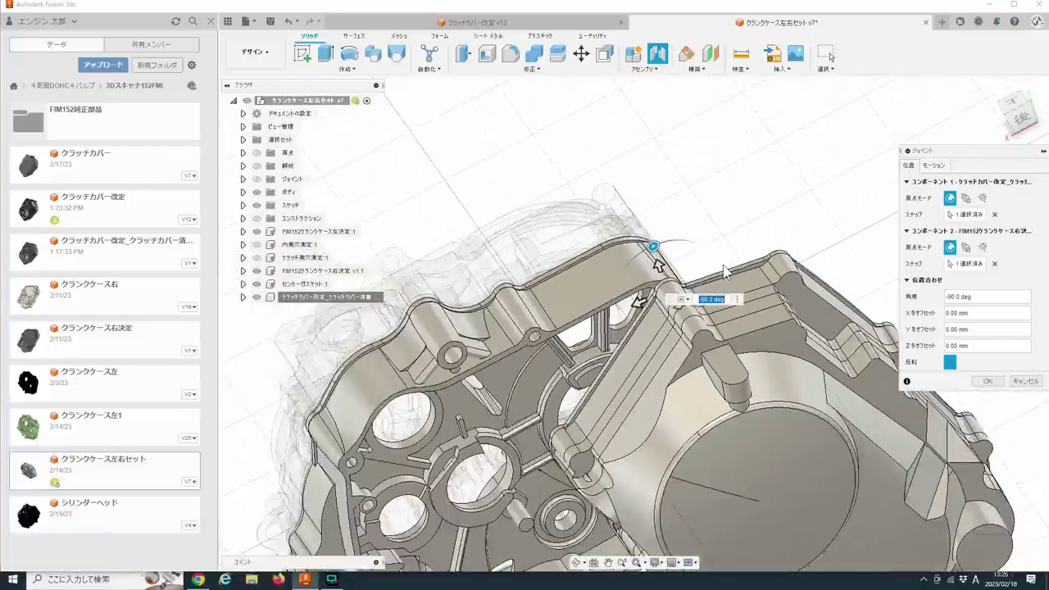
click(982, 387)
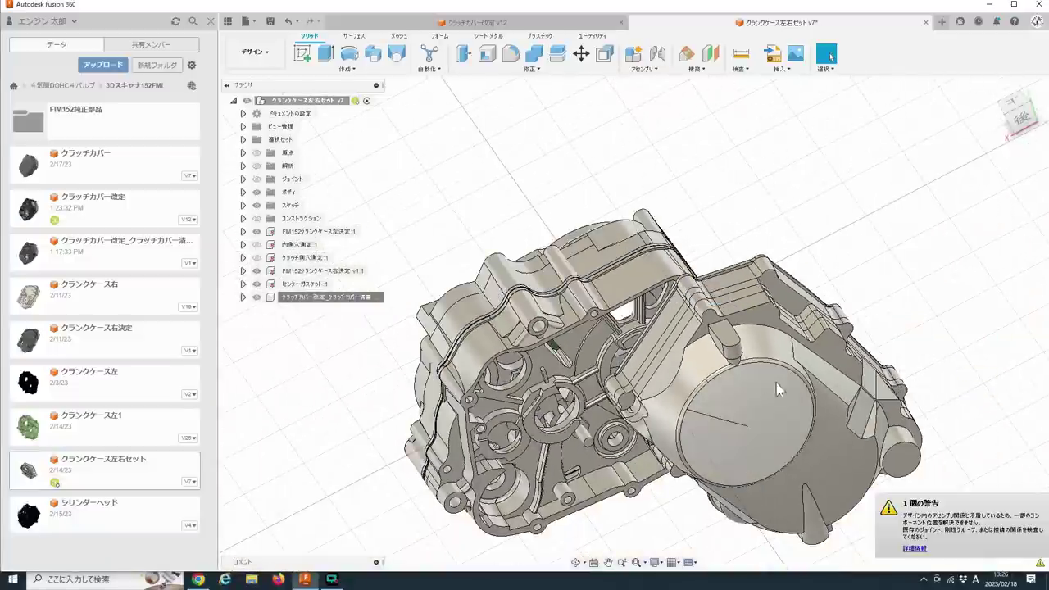
scroll(647, 373, down, 2)
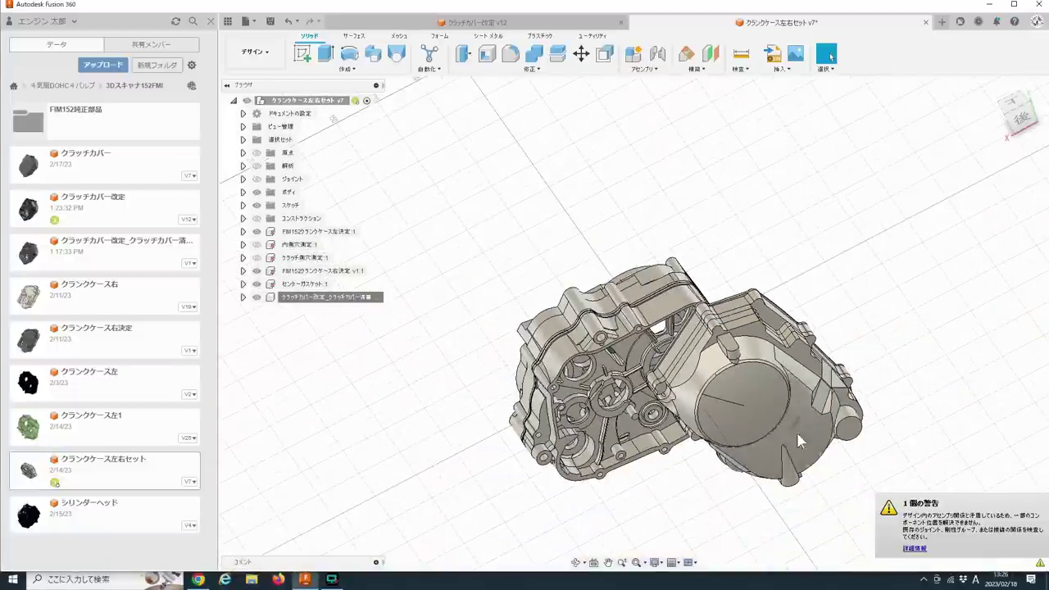
shift+middle_drag(798, 423, 711, 404)
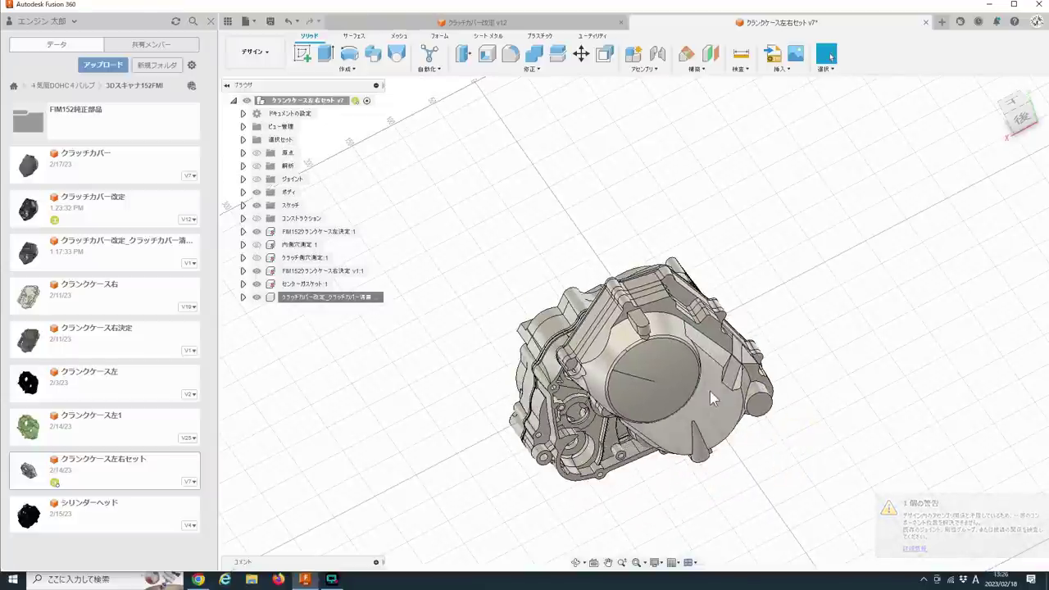
middle_drag(710, 391, 779, 234)
scroll(779, 234, up, 1)
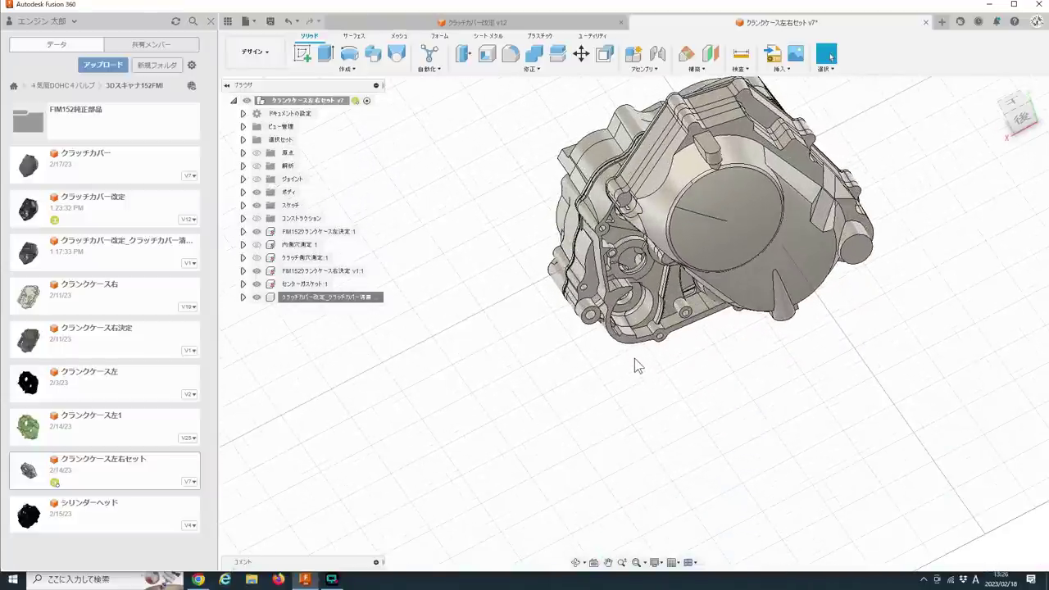
shift+middle_drag(651, 362, 637, 306)
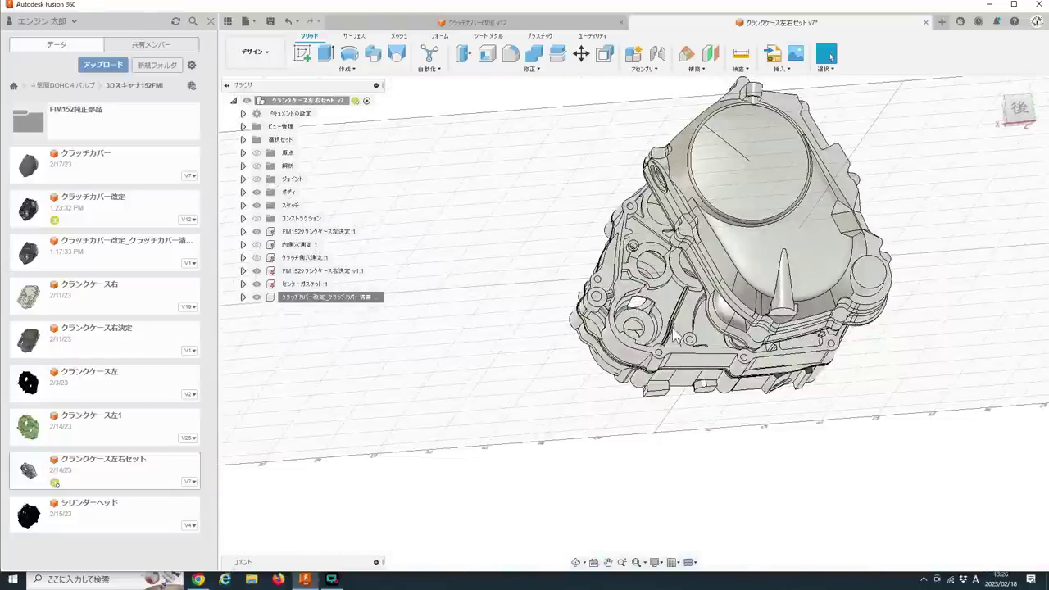
scroll(624, 324, up, 2)
scroll(557, 312, up, 2)
scroll(507, 300, up, 2)
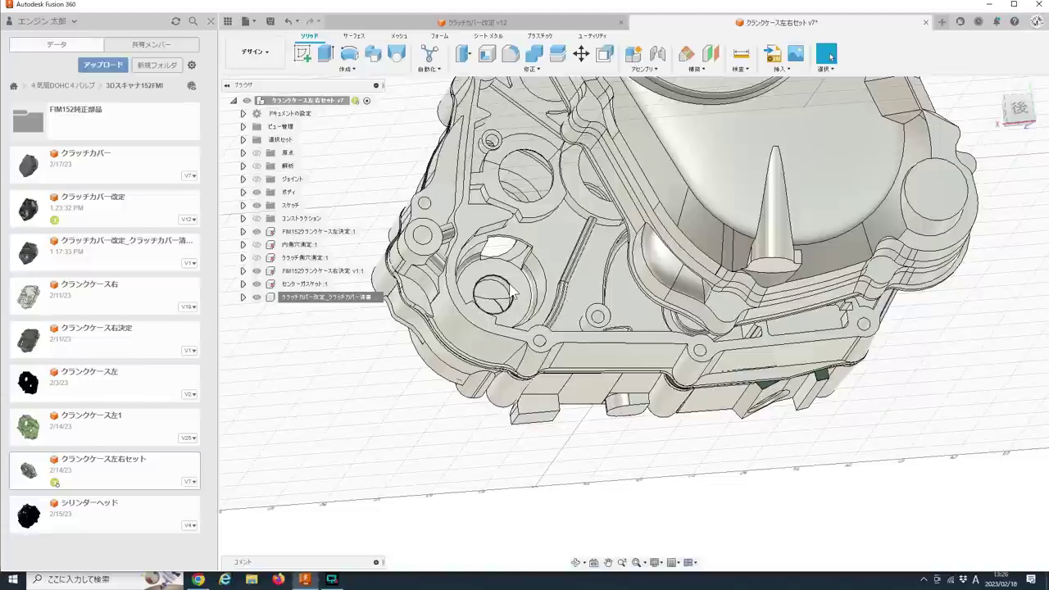
- Begin a second joint and pick the clutch cover's snap point
click(659, 55)
scroll(790, 330, up, 2)
scroll(838, 264, up, 2)
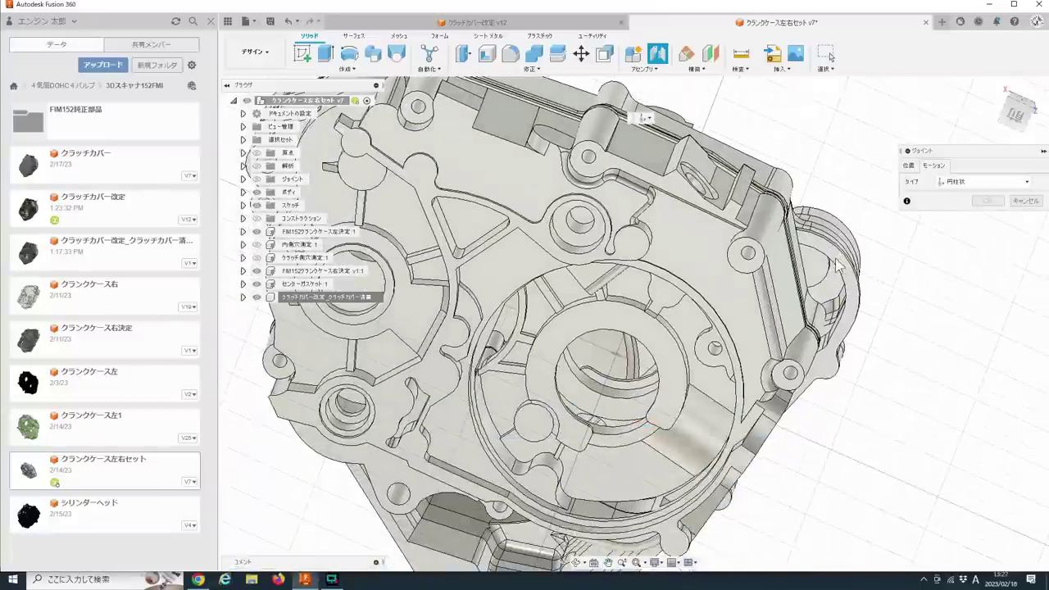
scroll(829, 279, up, 2)
scroll(821, 293, up, 2)
scroll(820, 293, up, 3)
scroll(811, 270, up, 2)
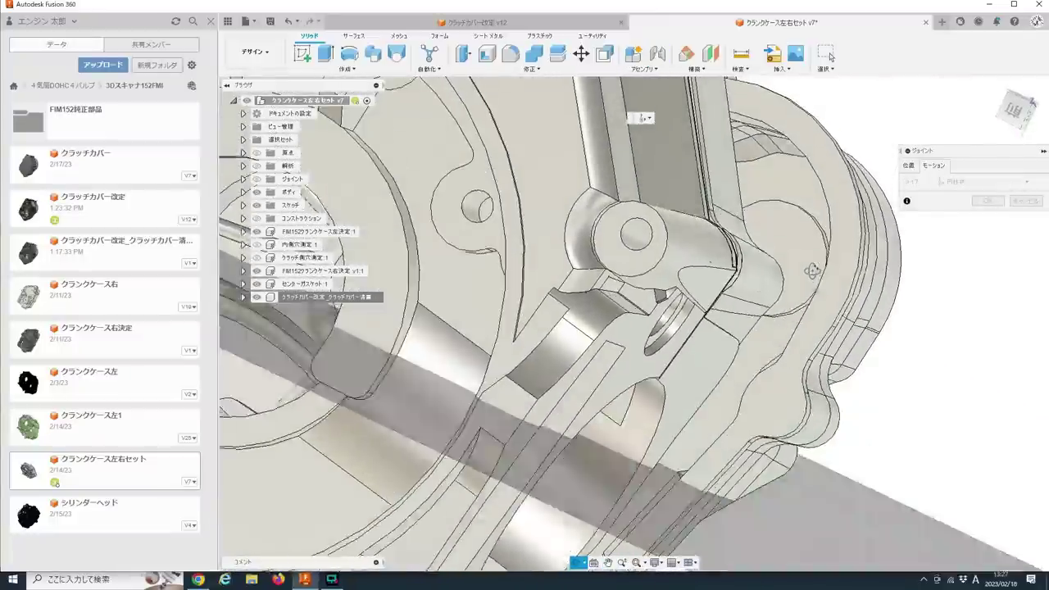
scroll(812, 270, up, 2)
scroll(775, 325, up, 3)
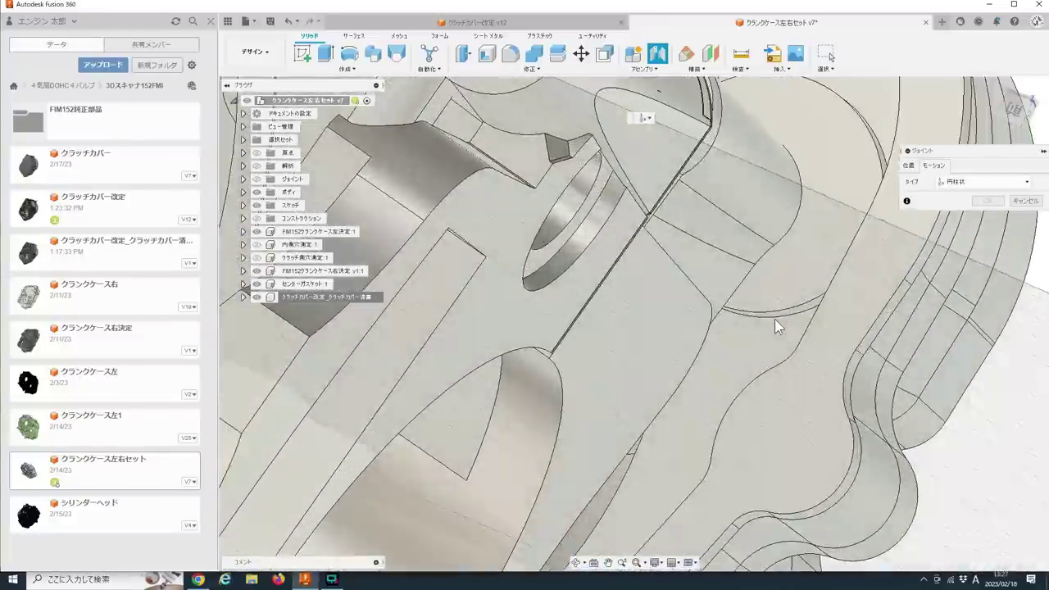
scroll(774, 325, up, 3)
click(910, 165)
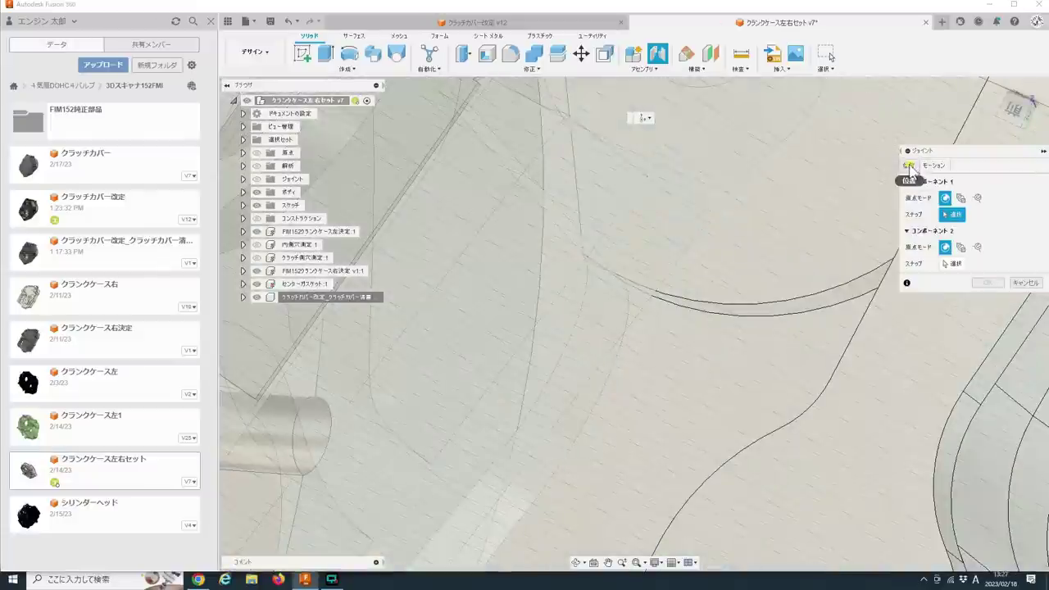
click(831, 301)
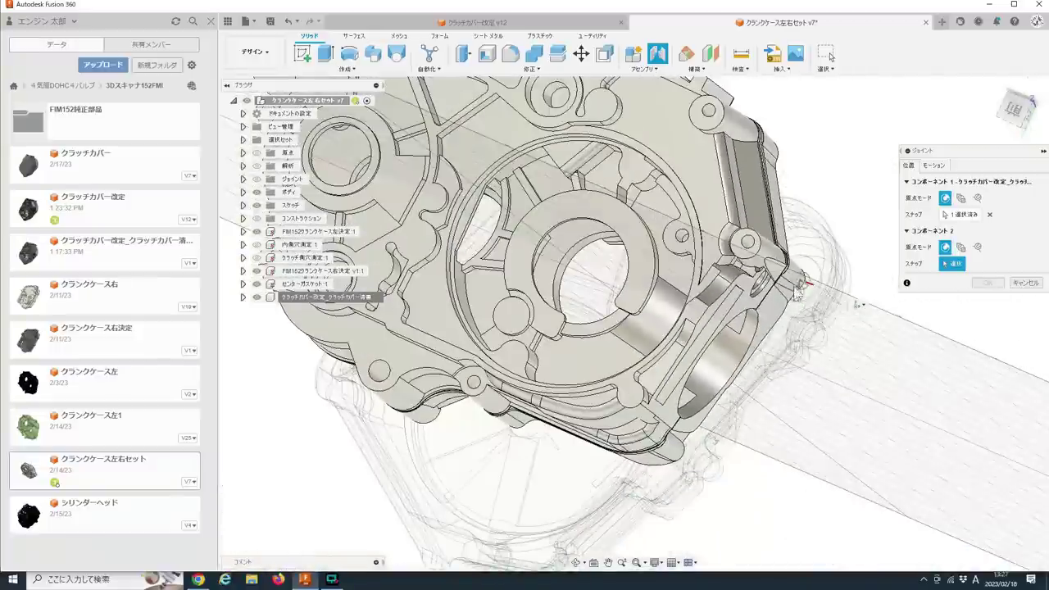
scroll(481, 403, up, 2)
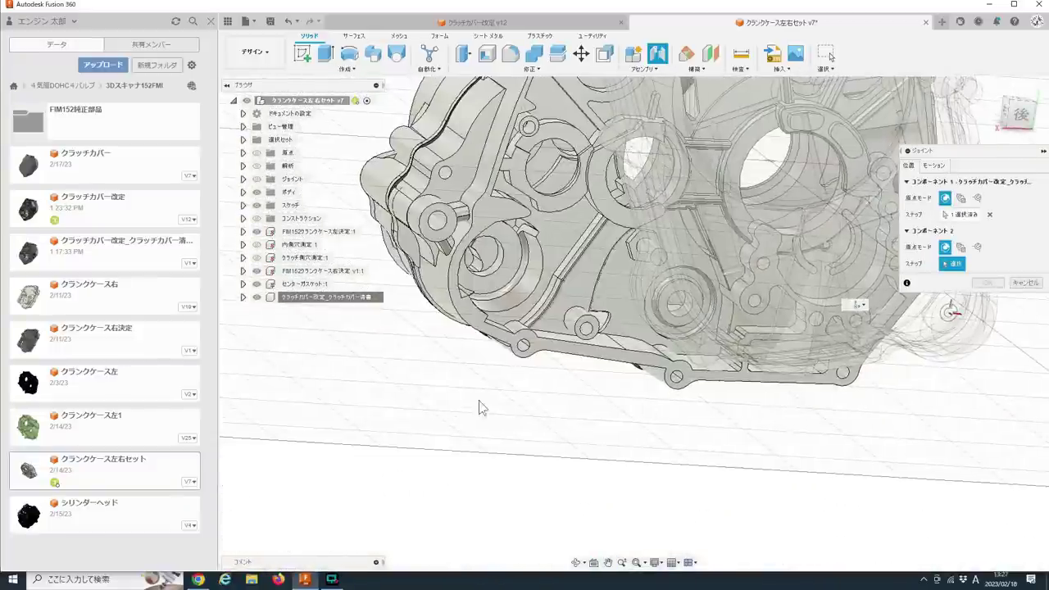
scroll(389, 402, up, 2)
scroll(393, 368, up, 2)
scroll(489, 305, up, 2)
scroll(489, 305, up, 2)
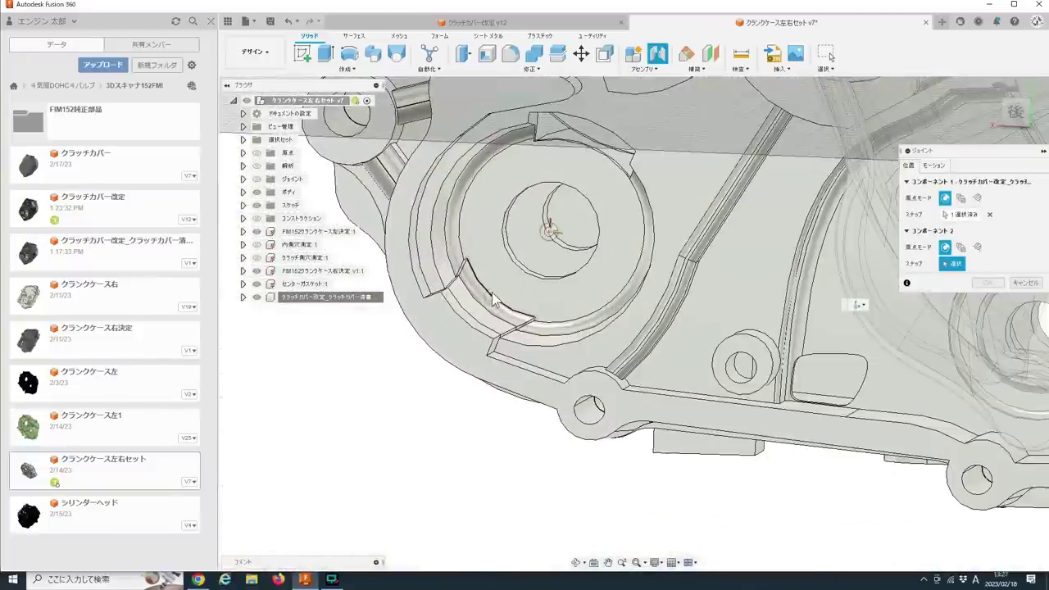
scroll(483, 312, up, 2)
scroll(494, 293, up, 2)
scroll(579, 245, up, 2)
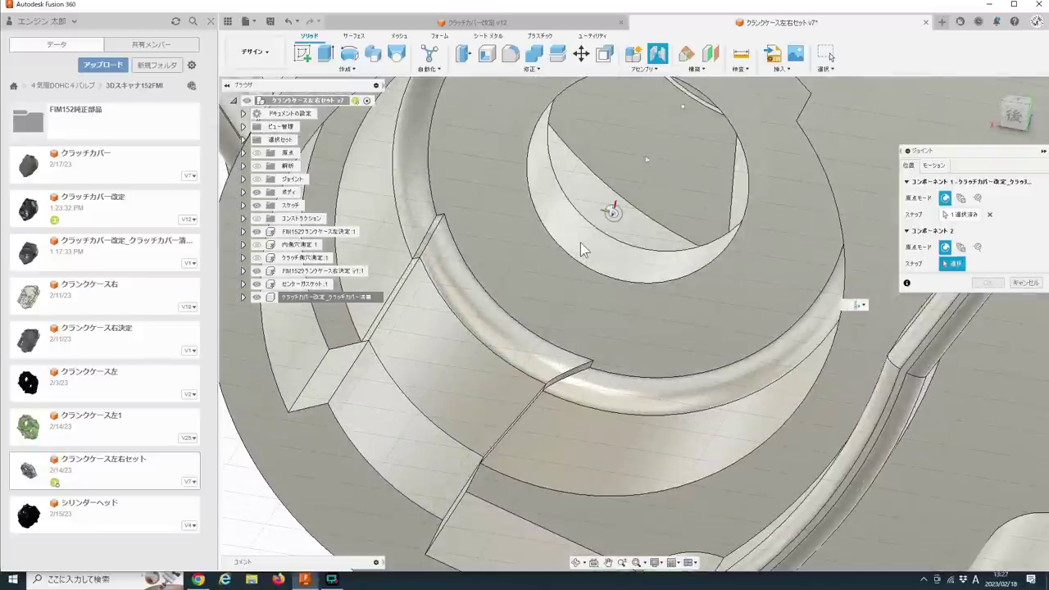
- Snap it to the crankcase's clutch opening, continue past the warning, and confirm at -90 deg
click(581, 248)
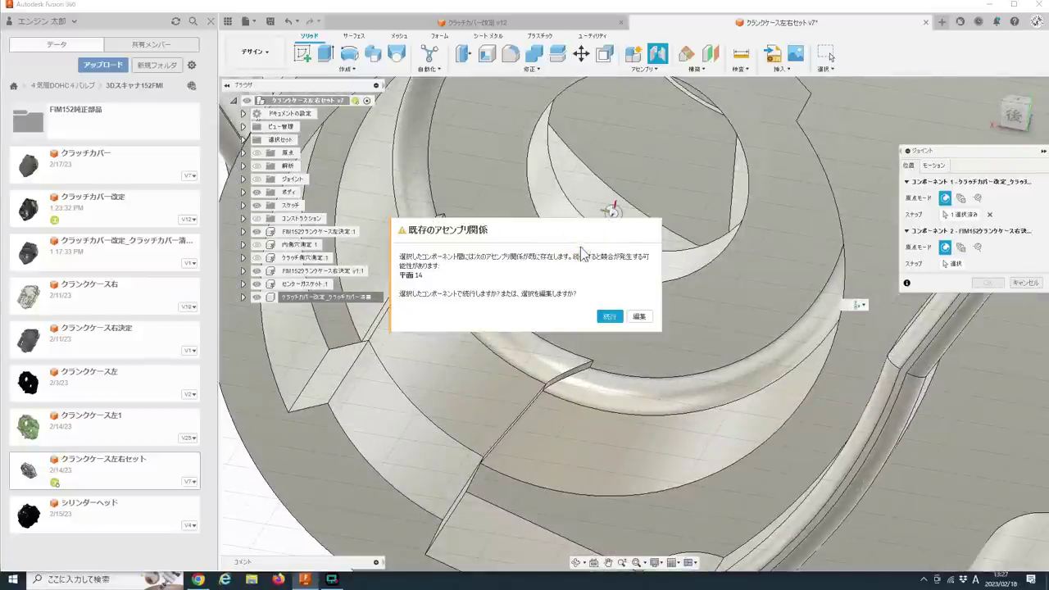
click(611, 317)
scroll(603, 347, down, 5)
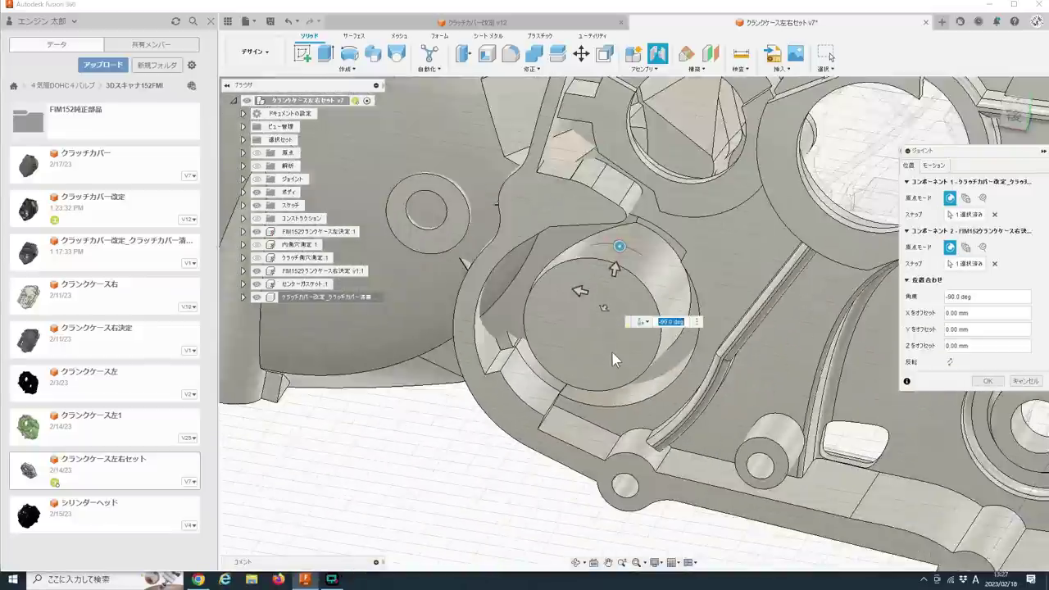
scroll(673, 414, down, 2)
scroll(674, 413, down, 2)
scroll(674, 413, down, 2)
scroll(673, 413, down, 2)
click(988, 381)
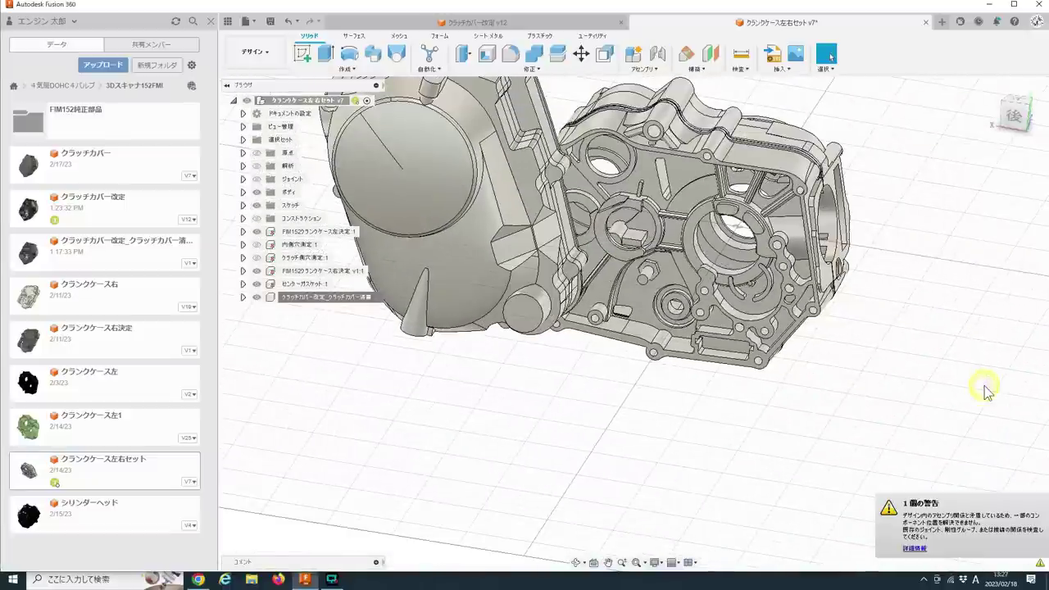
- Extrude the nine bolt-hole circle profiles on the clutch cover's face
scroll(668, 434, down, 2)
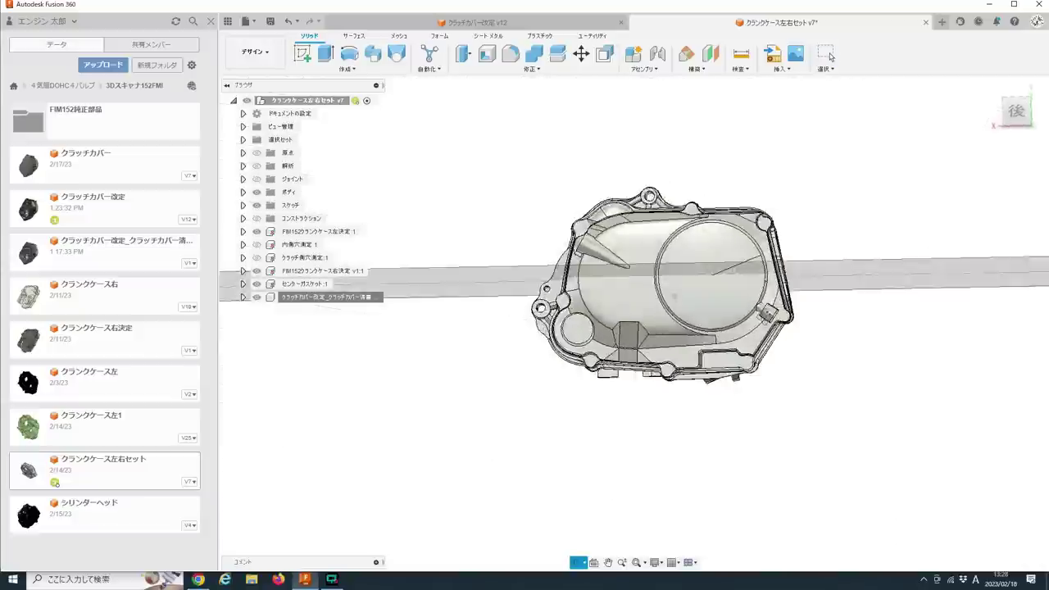
key(e)
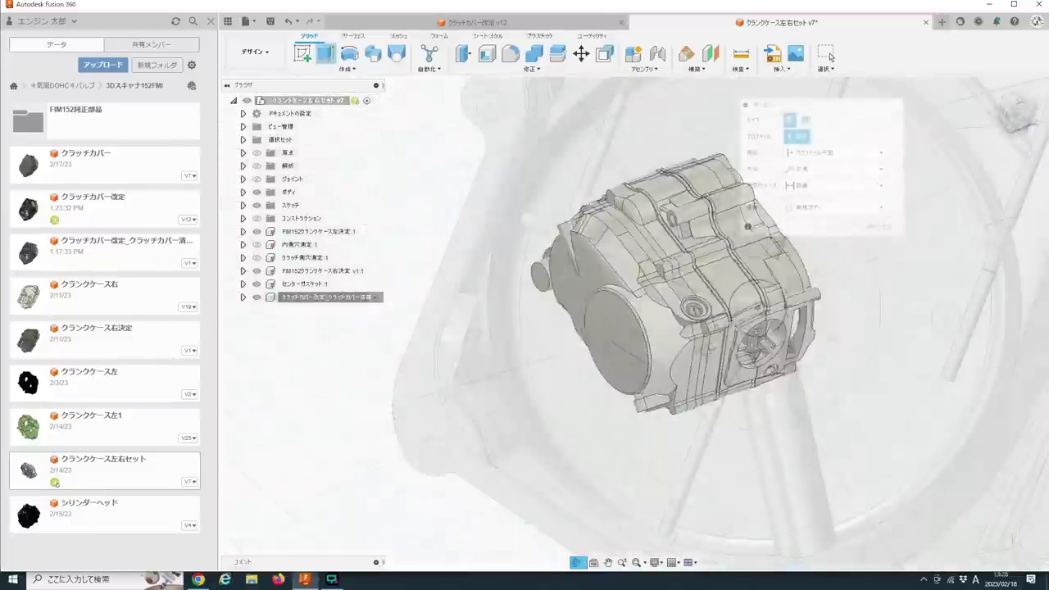
shift+middle_drag(566, 347, 656, 344)
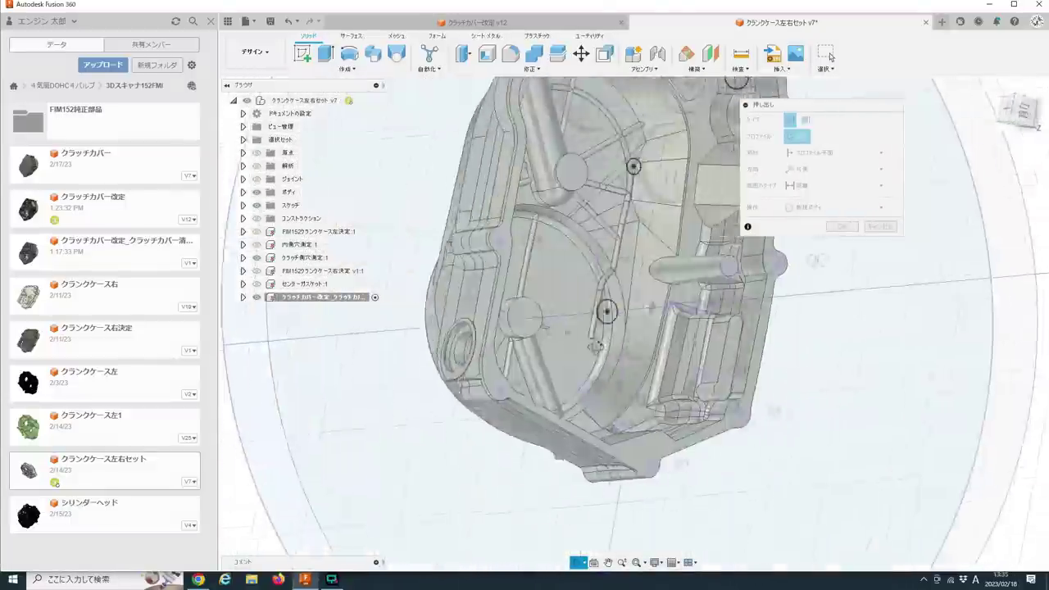
shift+middle_drag(657, 344, 686, 339)
mouse_move(258, 281)
shift+middle_down()
mouse_move(560, 224)
mouse_move(504, 318)
shift+middle_up()
click(560, 224)
click(504, 318)
click(680, 347)
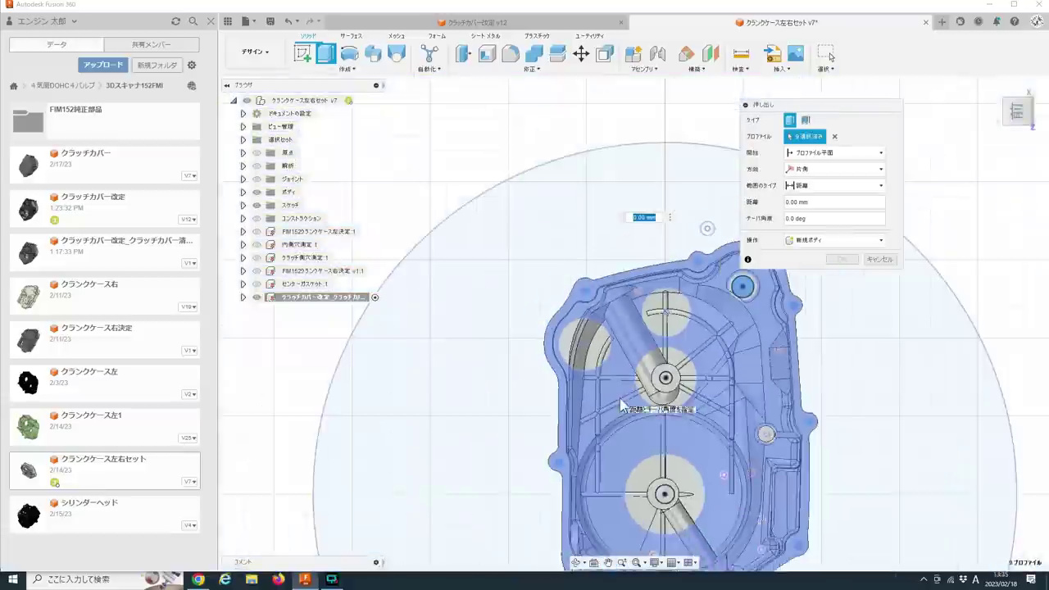
mouse_move(680, 347)
shift+middle_down()
mouse_move(687, 351)
mouse_move(628, 265)
shift+middle_up()
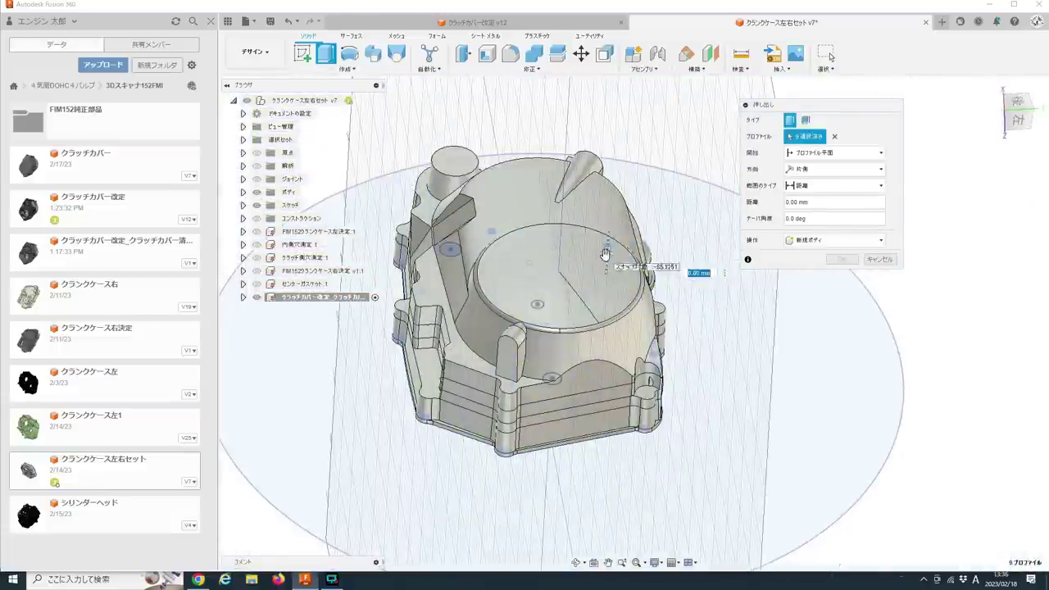
click(846, 276)
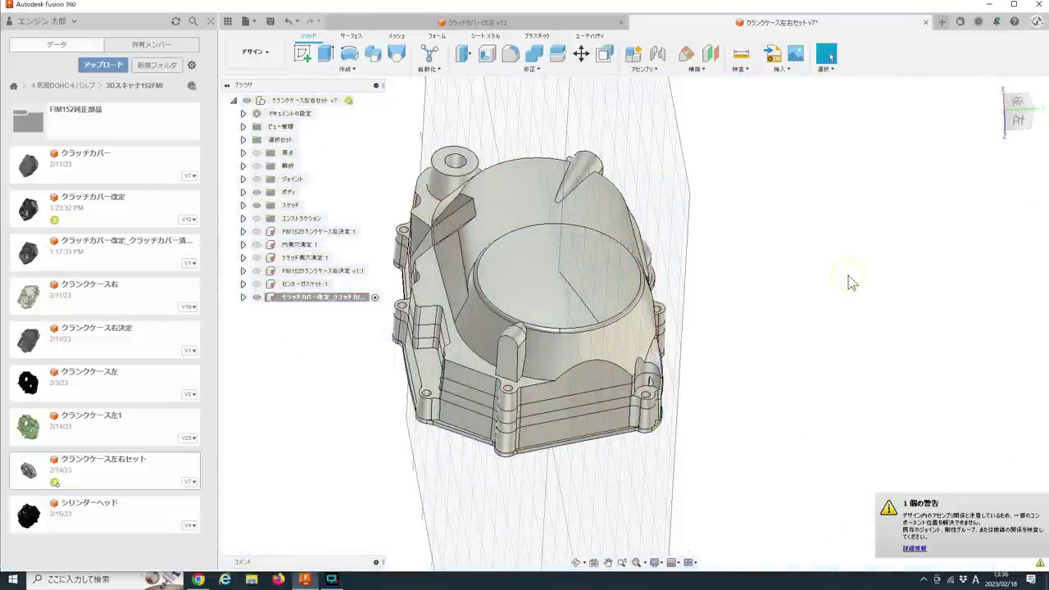
mouse_move(809, 424)
shift+middle_down()
mouse_move(674, 362)
mouse_move(695, 365)
mouse_move(724, 347)
mouse_move(663, 410)
mouse_move(677, 426)
mouse_move(687, 400)
shift+middle_up()
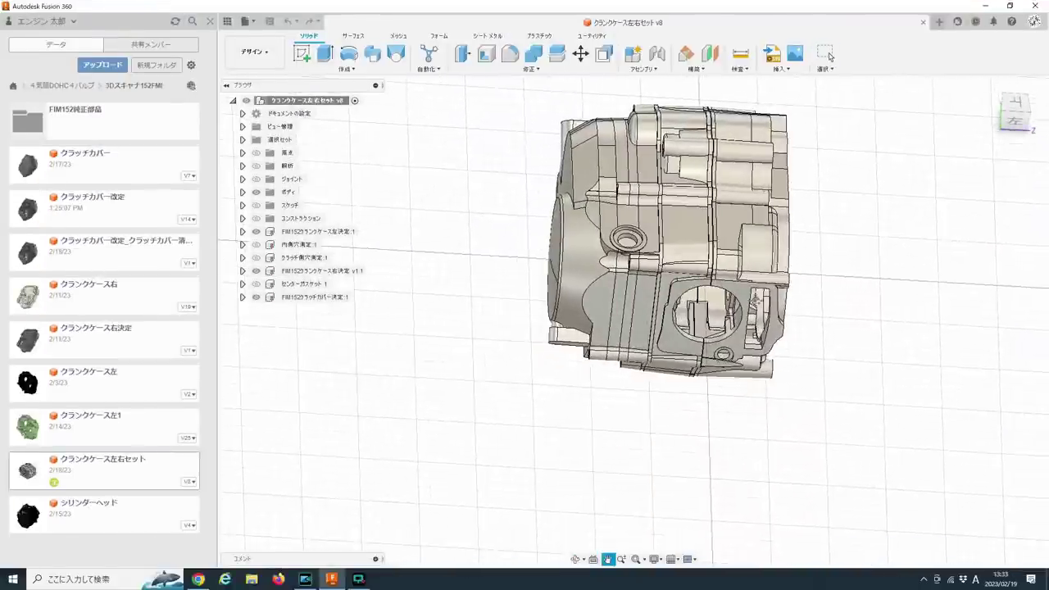
mouse_move(623, 326)
shift+middle_down()
mouse_move(658, 335)
mouse_move(775, 320)
mouse_move(828, 54)
shift+middle_up()
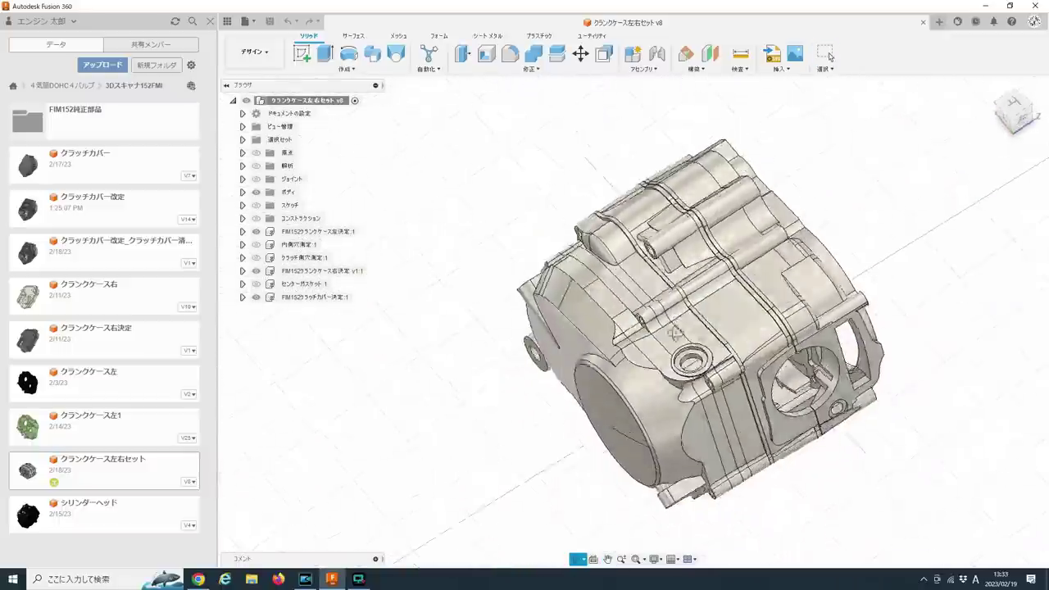
shift+middle_drag(826, 372, 789, 344)
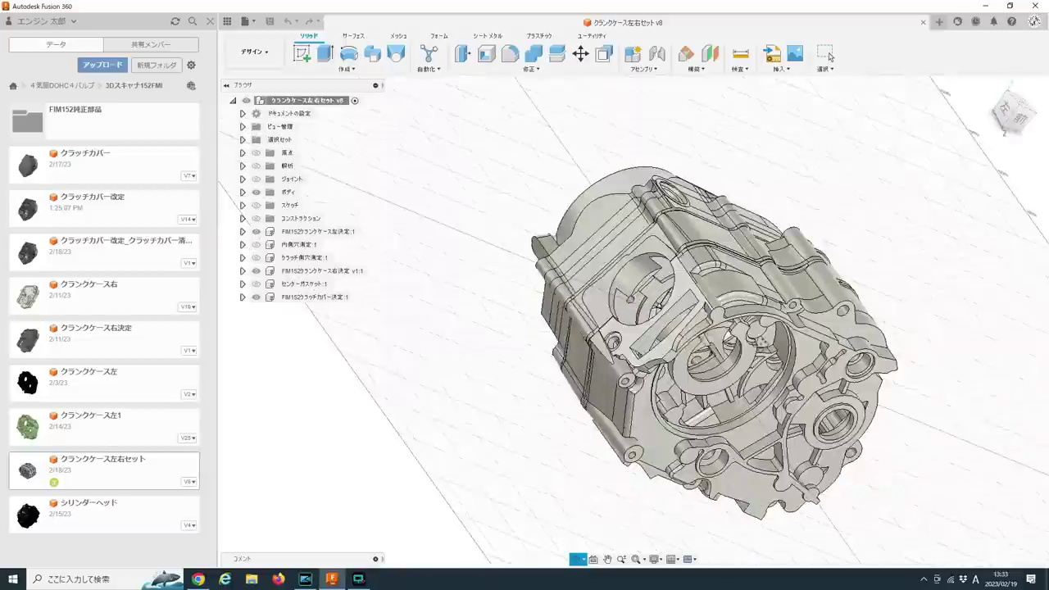
mouse_move(823, 457)
shift+middle_down()
mouse_move(830, 56)
mouse_move(796, 508)
mouse_move(668, 228)
shift+middle_up()
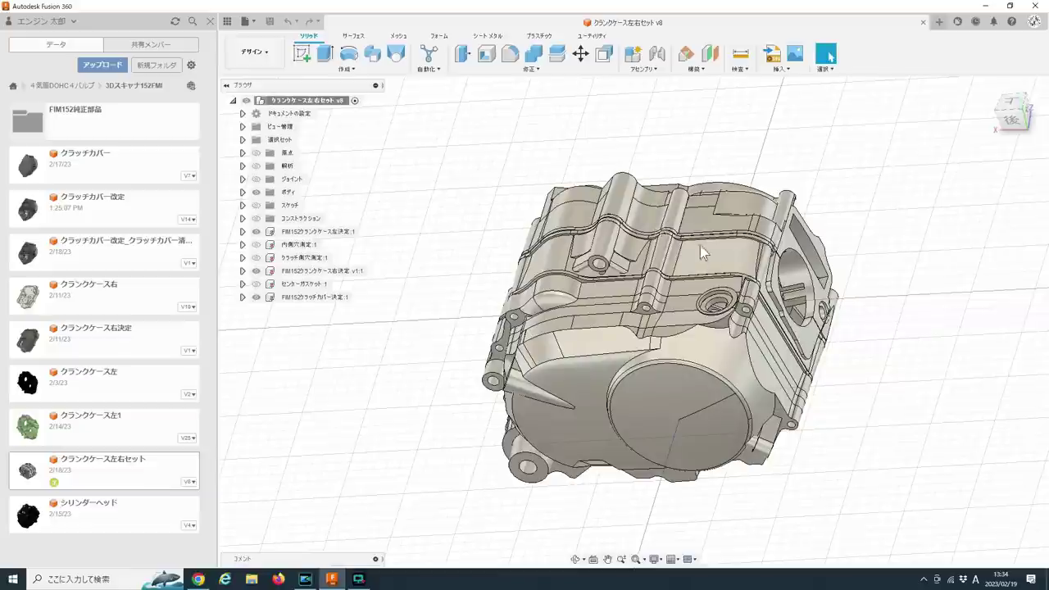
shift+middle_drag(695, 223, 701, 262)
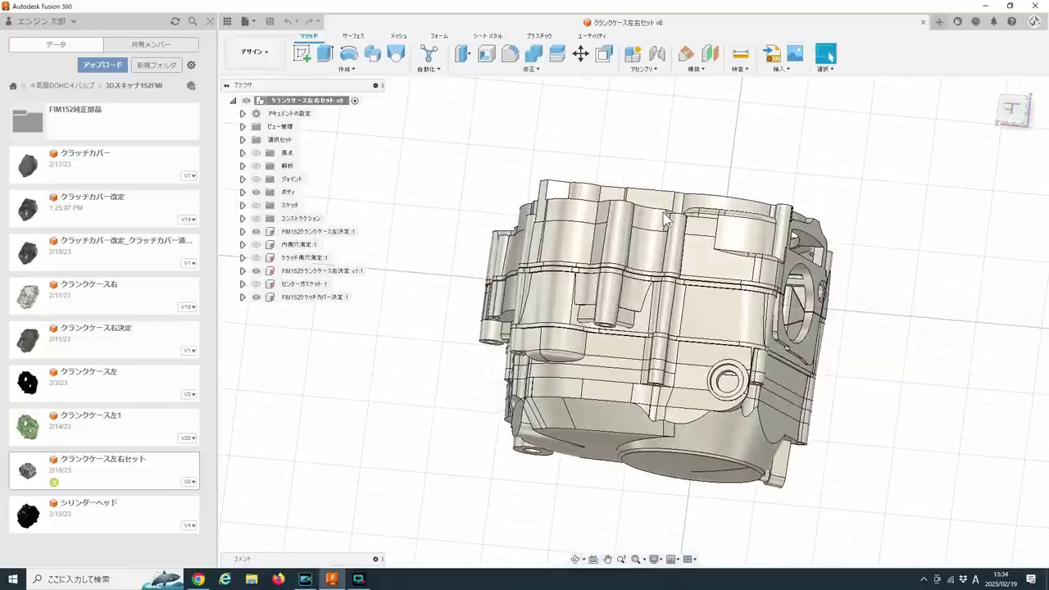
shift+middle_drag(665, 216, 700, 253)
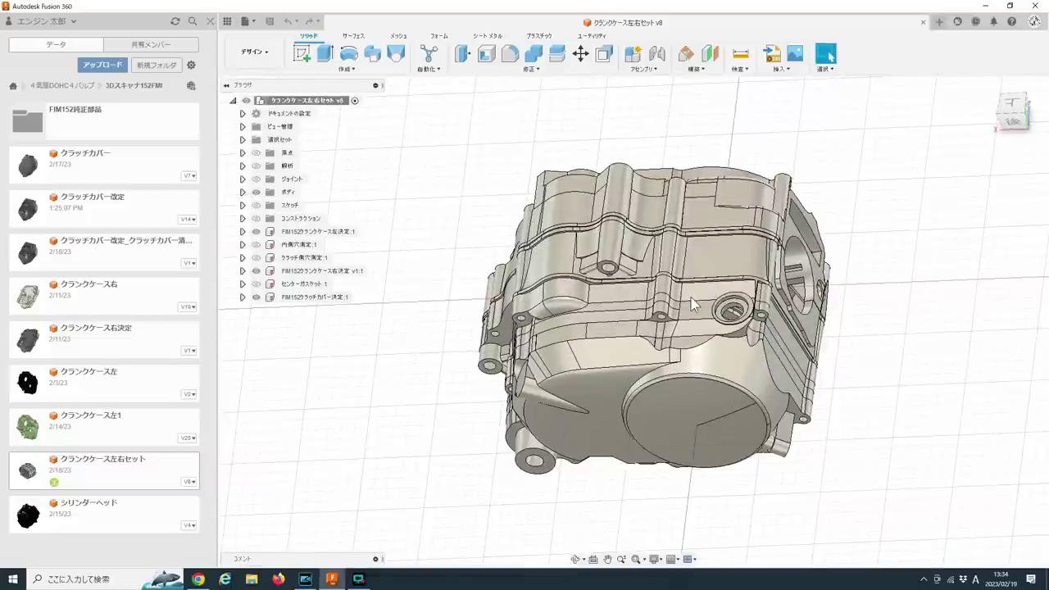
shift+middle_drag(811, 356, 568, 408)
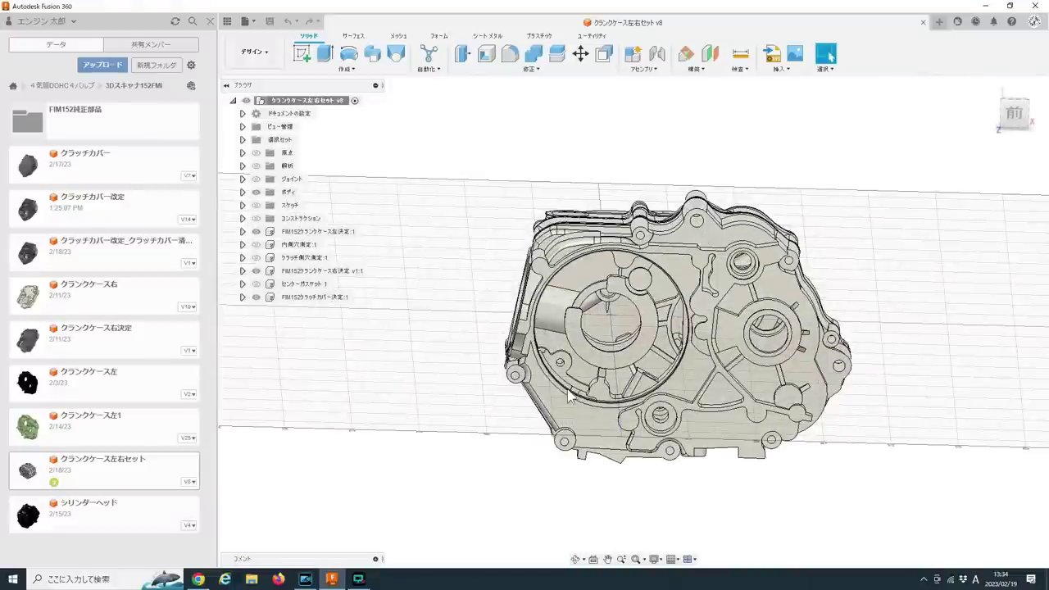
mouse_move(646, 422)
shift+middle_down()
mouse_move(610, 353)
mouse_move(564, 327)
shift+middle_up()
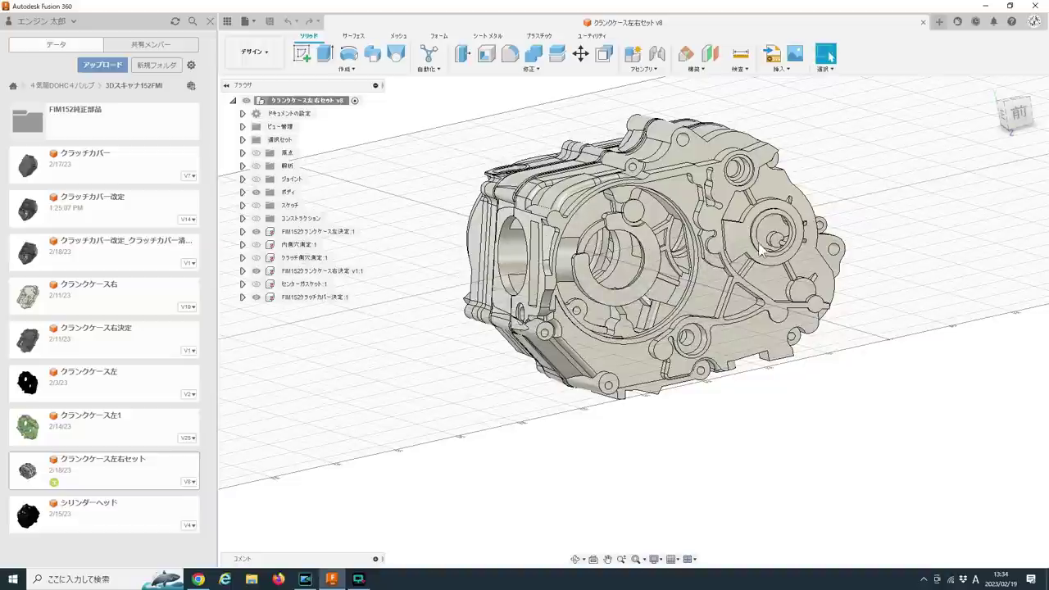
shift+middle_drag(759, 245, 735, 267)
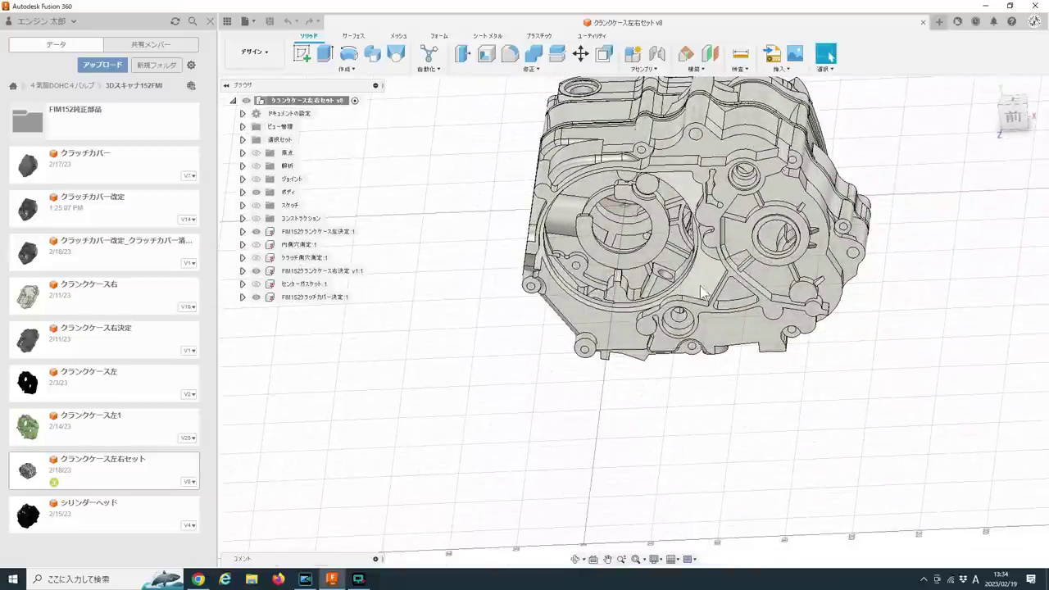
shift+middle_drag(700, 286, 687, 287)
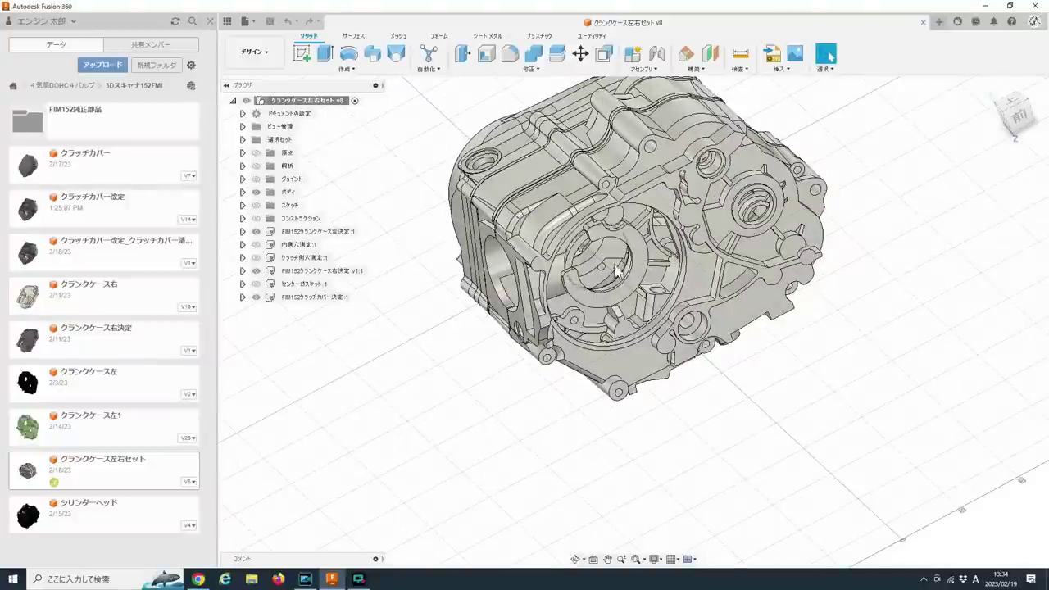
shift+middle_drag(508, 332, 391, 360)
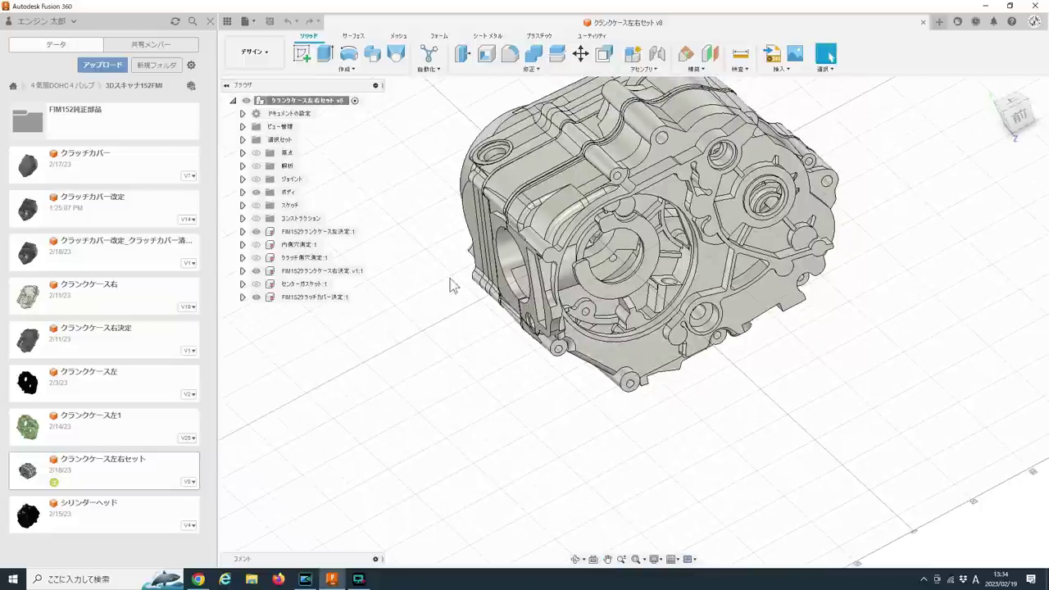
mouse_move(577, 328)
shift+middle_down()
mouse_move(520, 276)
mouse_move(534, 305)
shift+middle_up()
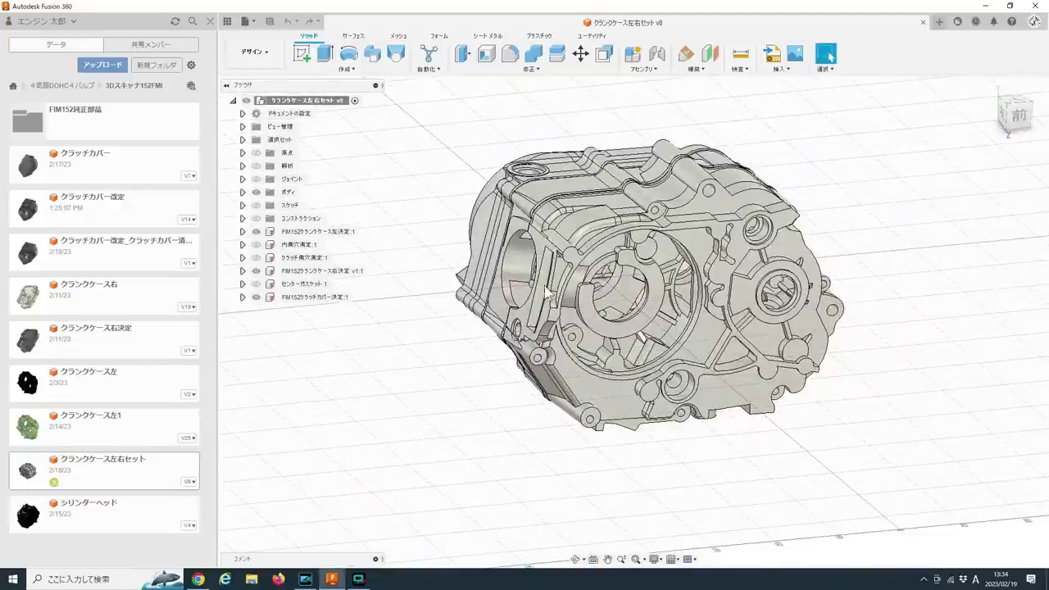
shift+middle_drag(616, 315, 619, 297)
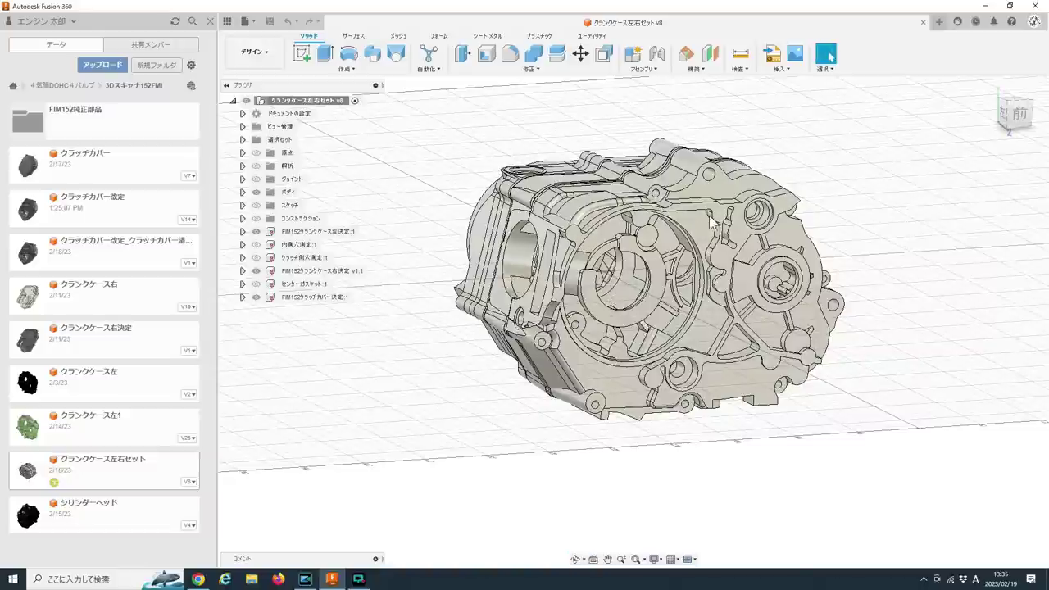
mouse_move(632, 297)
shift+middle_down()
mouse_move(670, 267)
mouse_move(642, 261)
mouse_move(669, 327)
mouse_move(693, 303)
shift+middle_up()
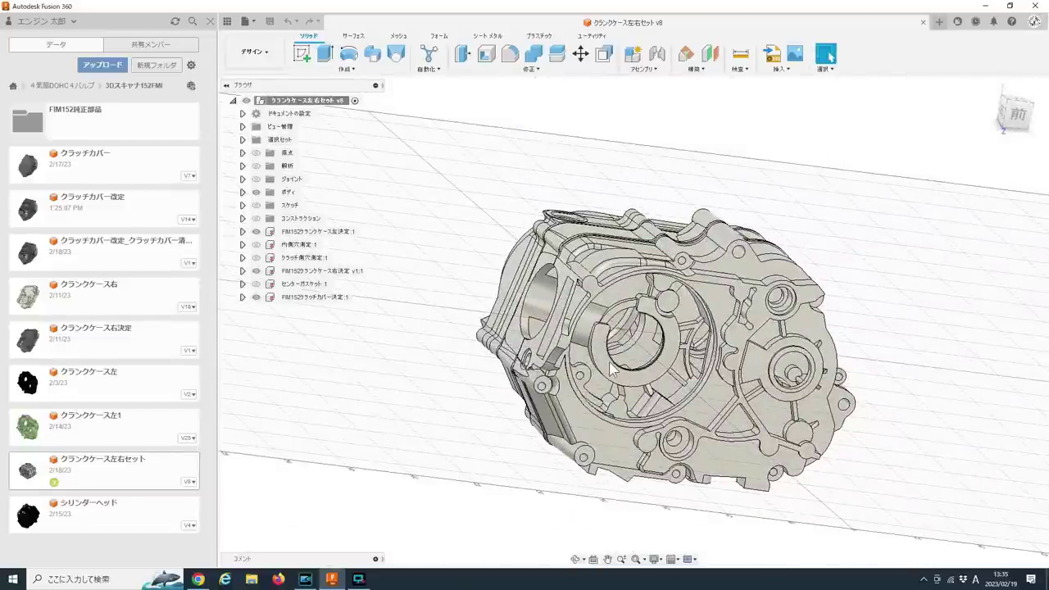